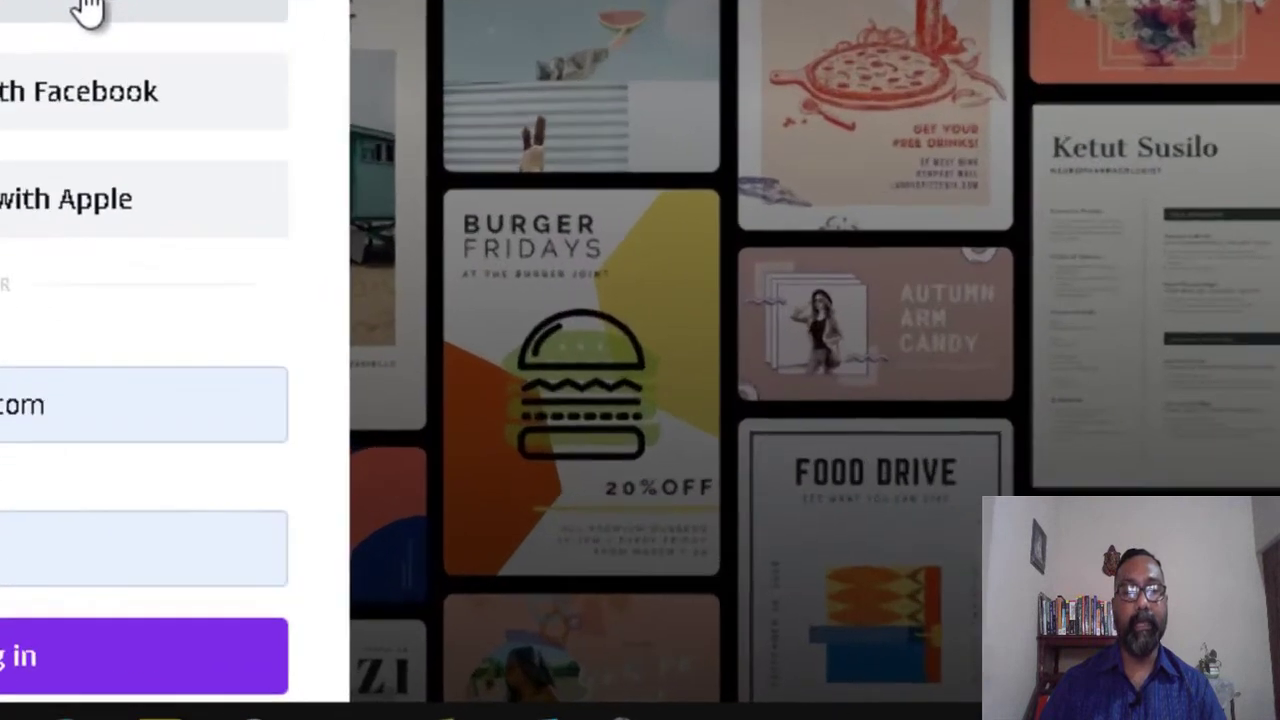
Step: Sign in to Canva with the account's email and password to reach the Home page
{"action": "left_click", "coordinate": [676, 340]}
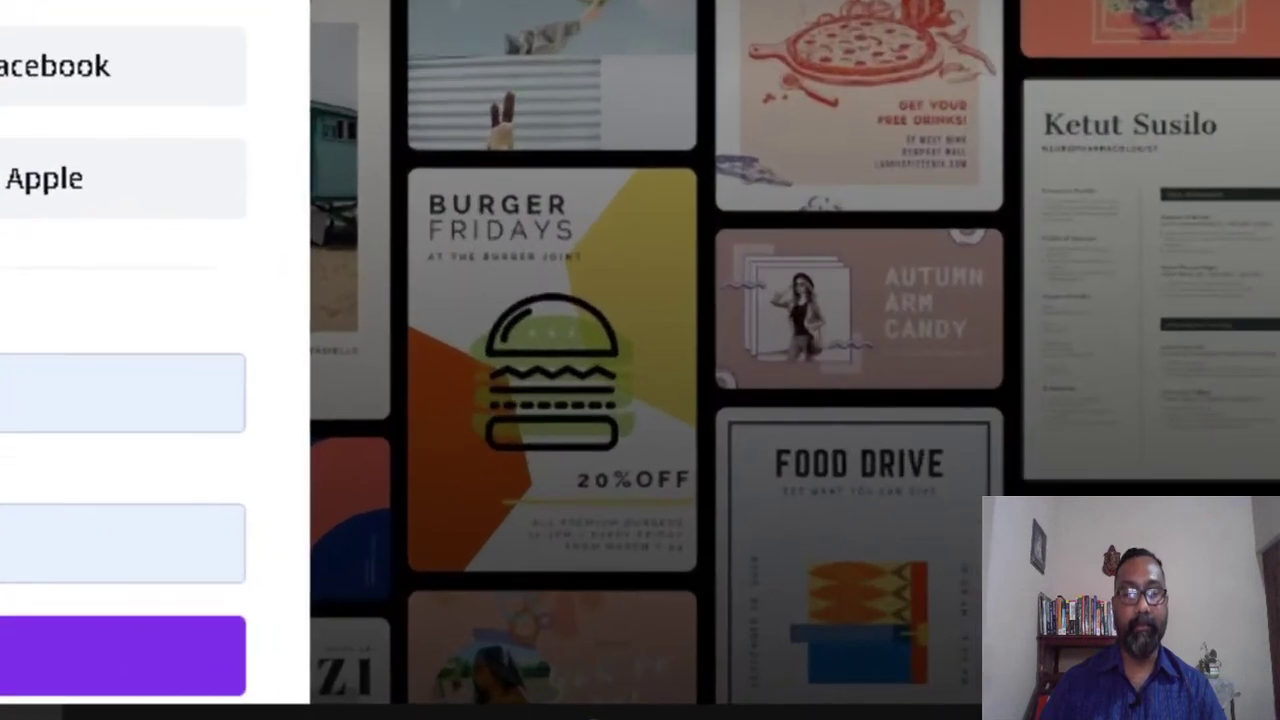
{"action": "left_click", "coordinate": [8, 680]}
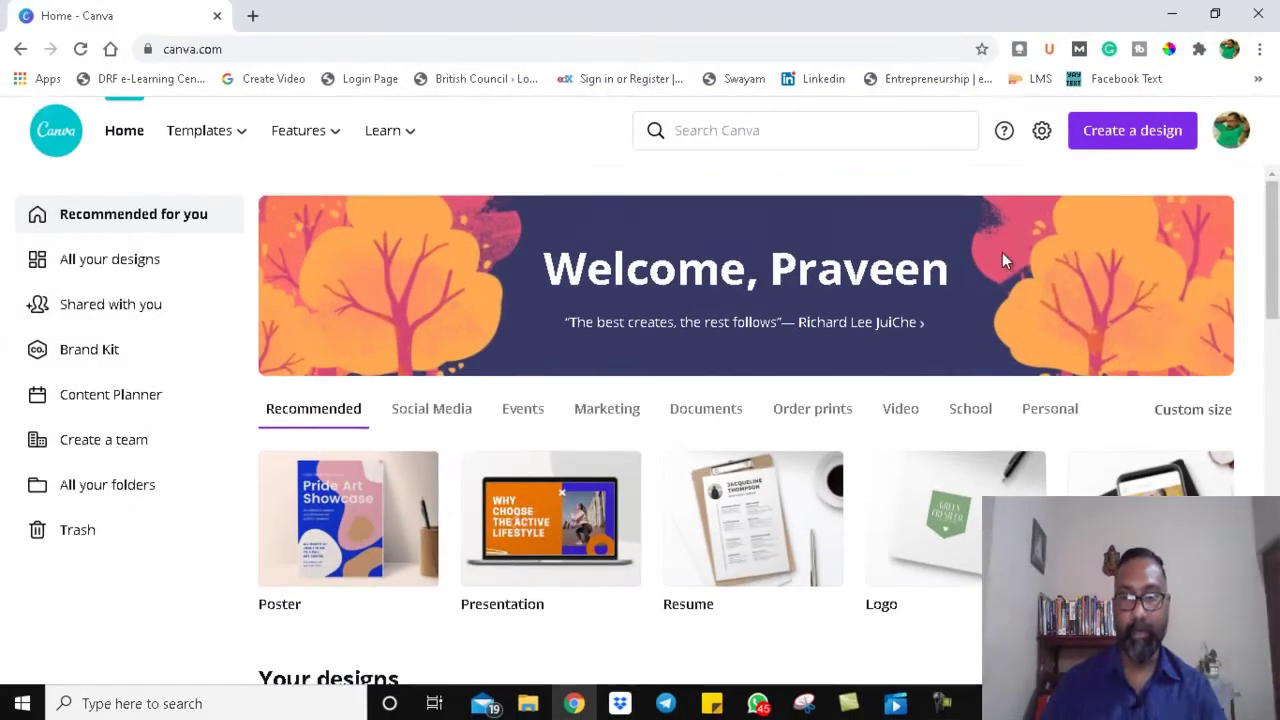
Step: Scroll through the home page's design types, then show the Templates catalogue grouped by category
{"action": "scroll", "coordinate": [1276, 290], "scroll_direction": "down", "scroll_amount": 1}
{"action": "scroll", "coordinate": [1277, 338], "scroll_direction": "down", "scroll_amount": 2}
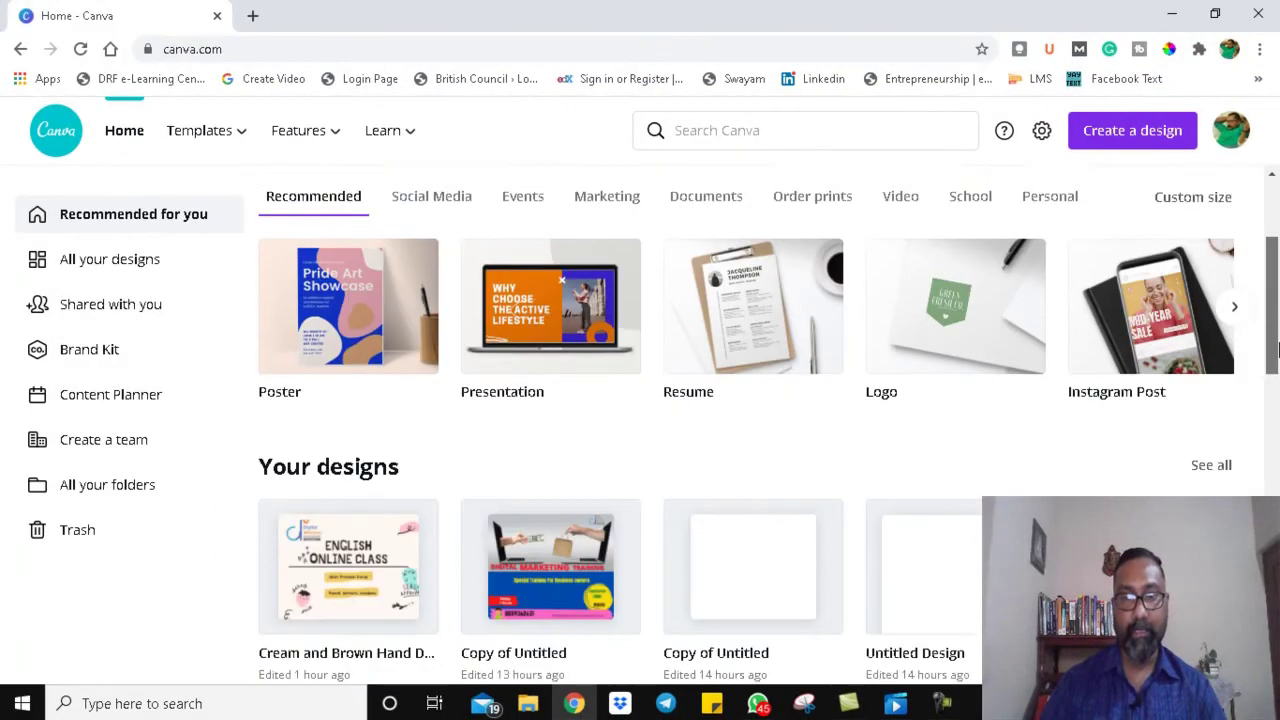
{"action": "scroll", "coordinate": [1277, 370], "scroll_direction": "down", "scroll_amount": 1}
{"action": "scroll", "coordinate": [1277, 395], "scroll_direction": "down", "scroll_amount": 5}
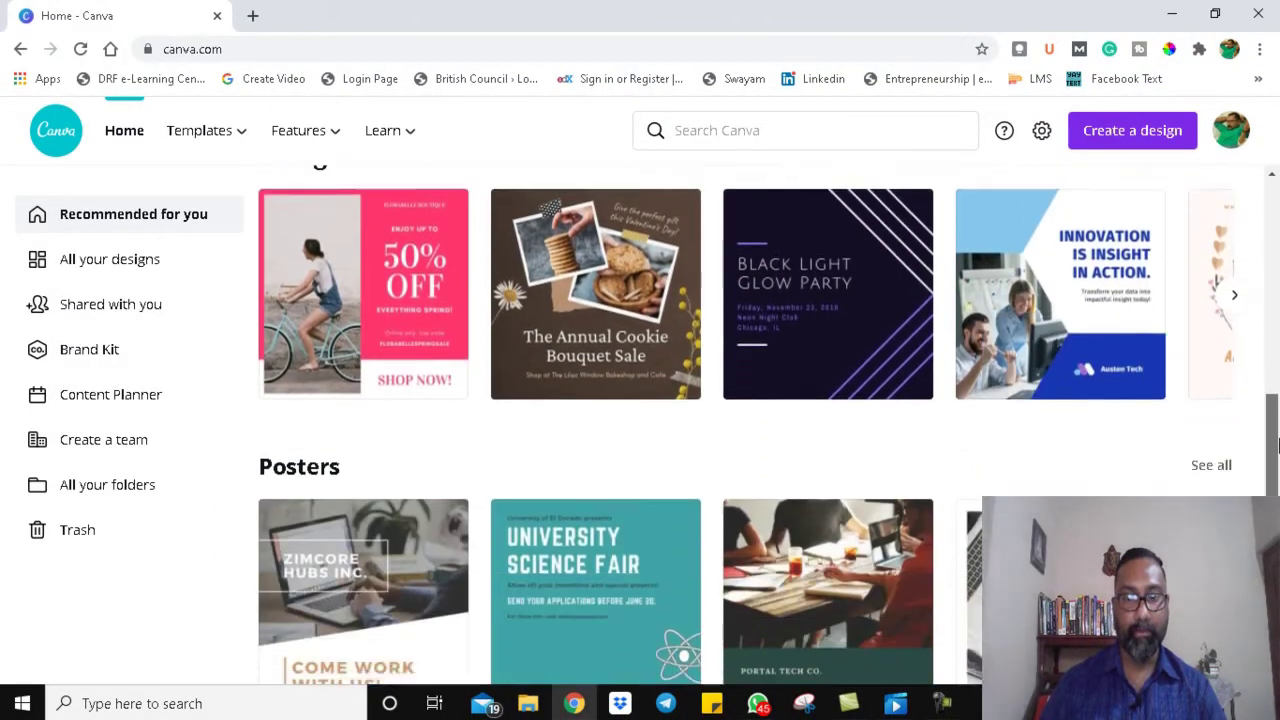
{"action": "scroll", "coordinate": [1277, 400], "scroll_direction": "down", "scroll_amount": 5}
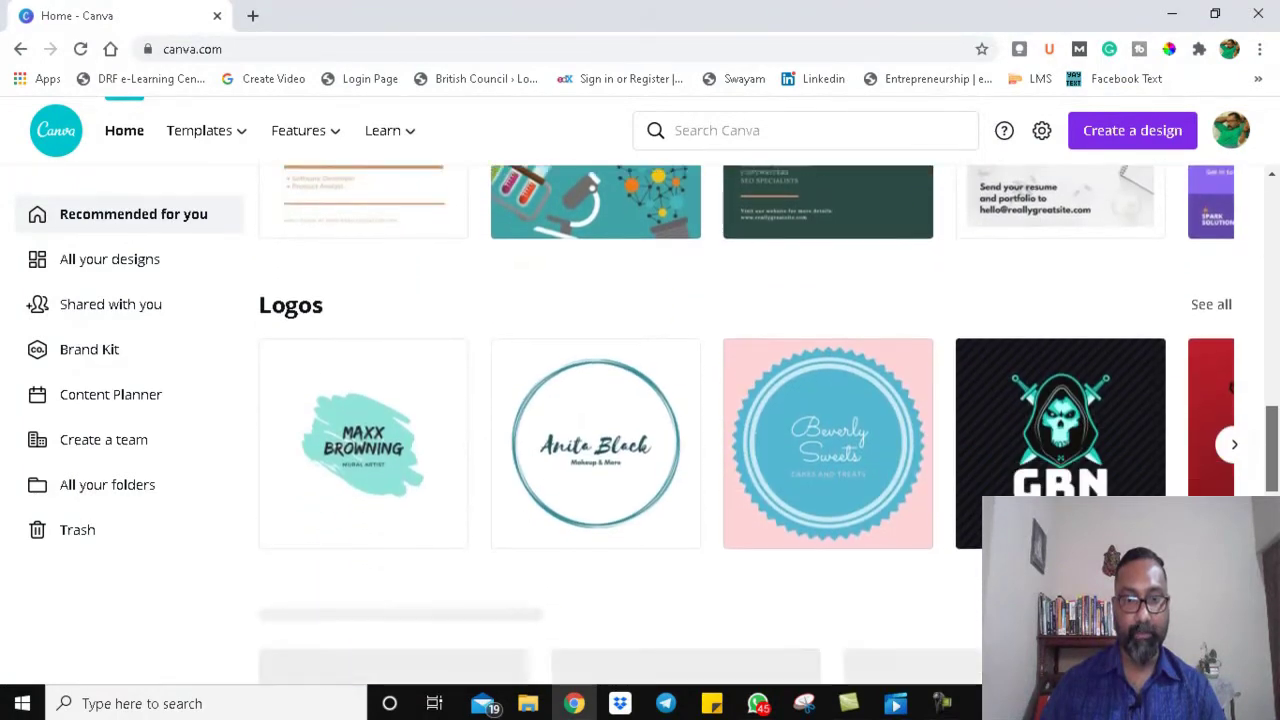
{"action": "scroll", "coordinate": [1238, 404], "scroll_direction": "up", "scroll_amount": 10}
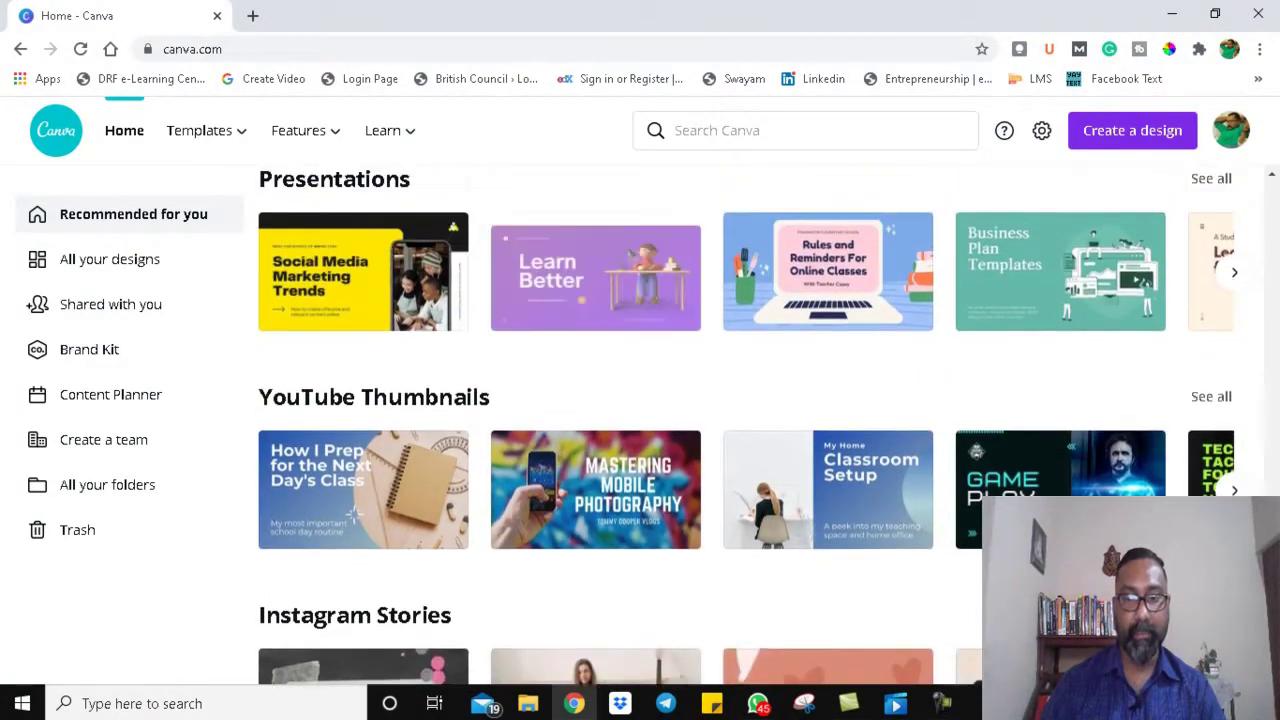
{"action": "scroll", "coordinate": [1238, 404], "scroll_direction": "up", "scroll_amount": 6}
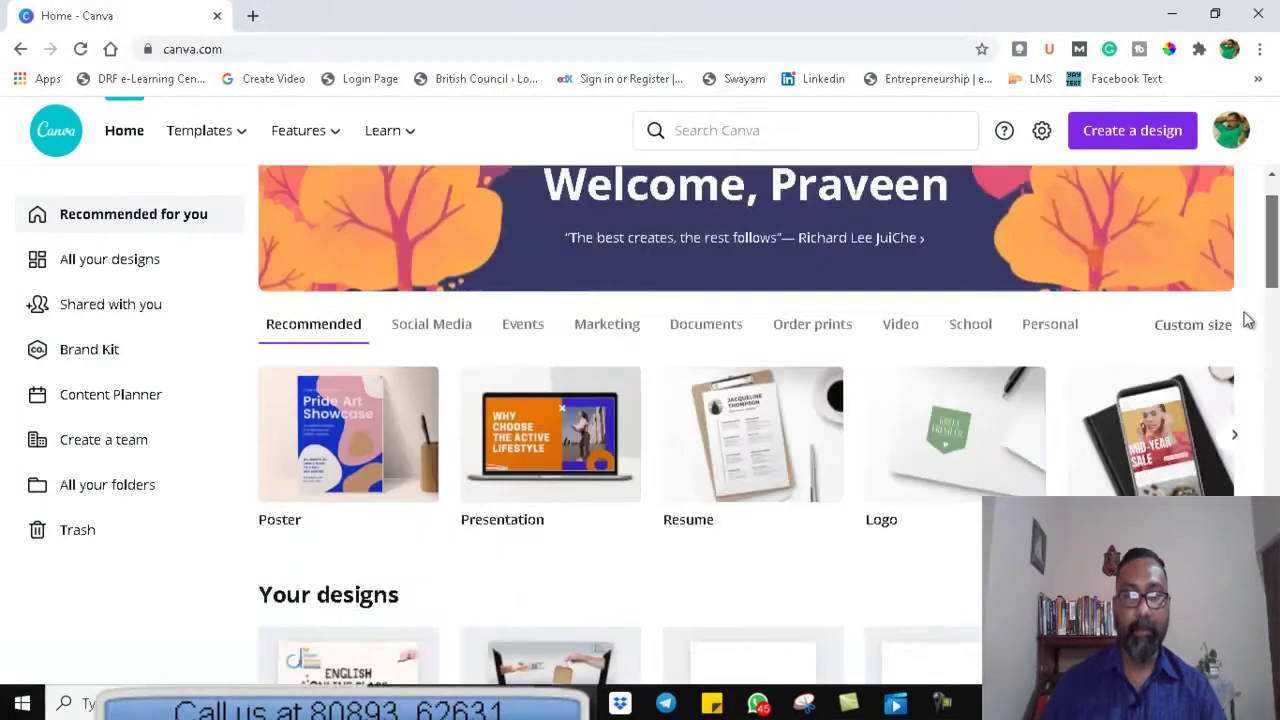
{"action": "mouse_move", "coordinate": [223, 148]}
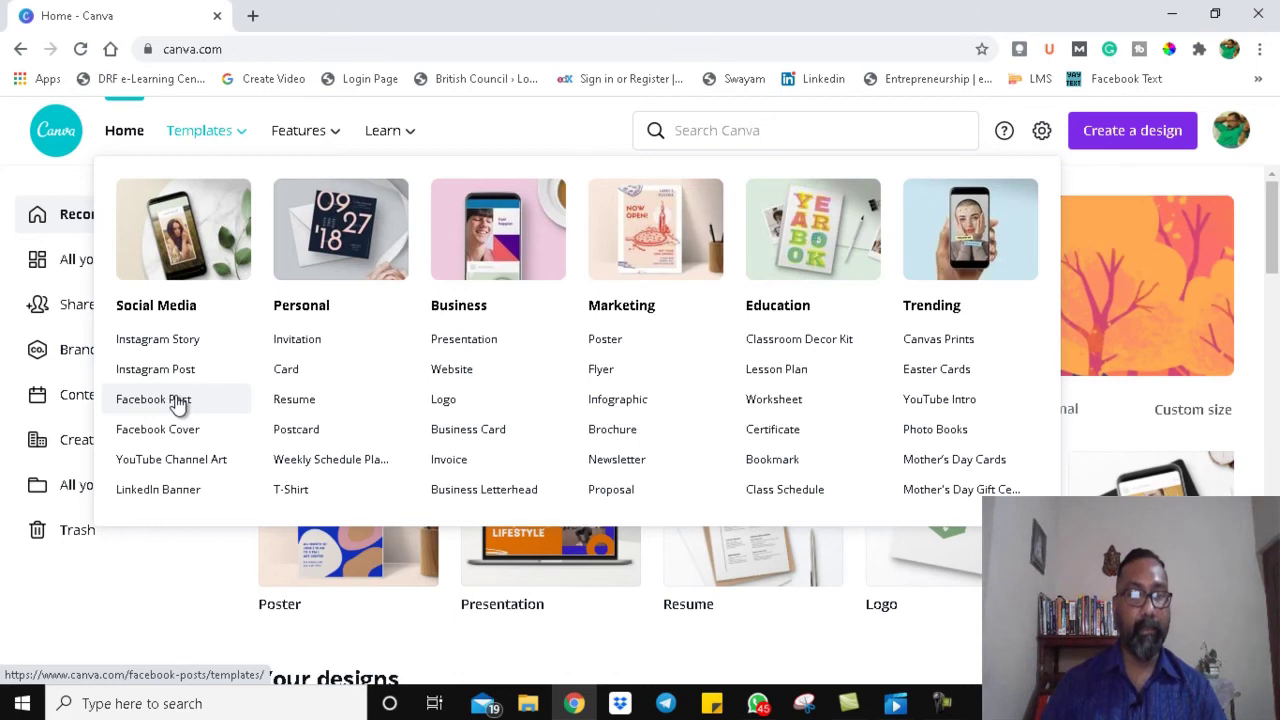
Step: Preview the Features and Learn menus in the top navigation
{"action": "mouse_move", "coordinate": [309, 143]}
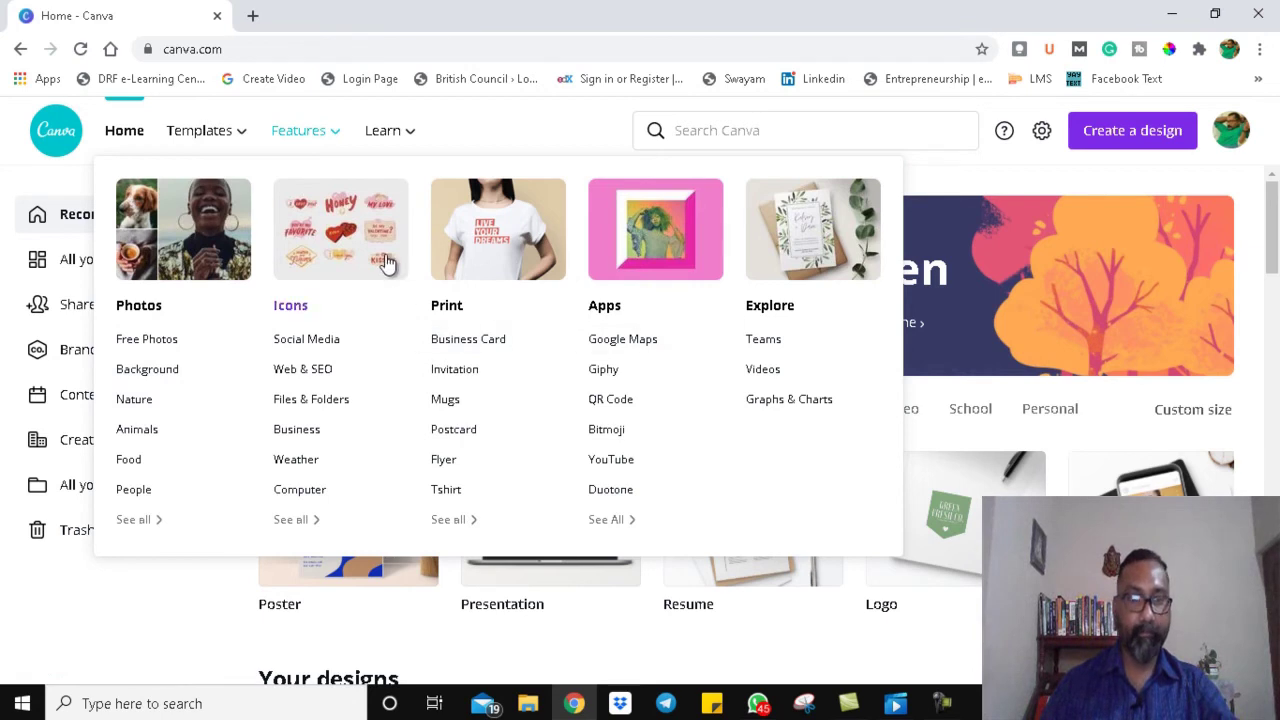
{"action": "mouse_move", "coordinate": [380, 130]}
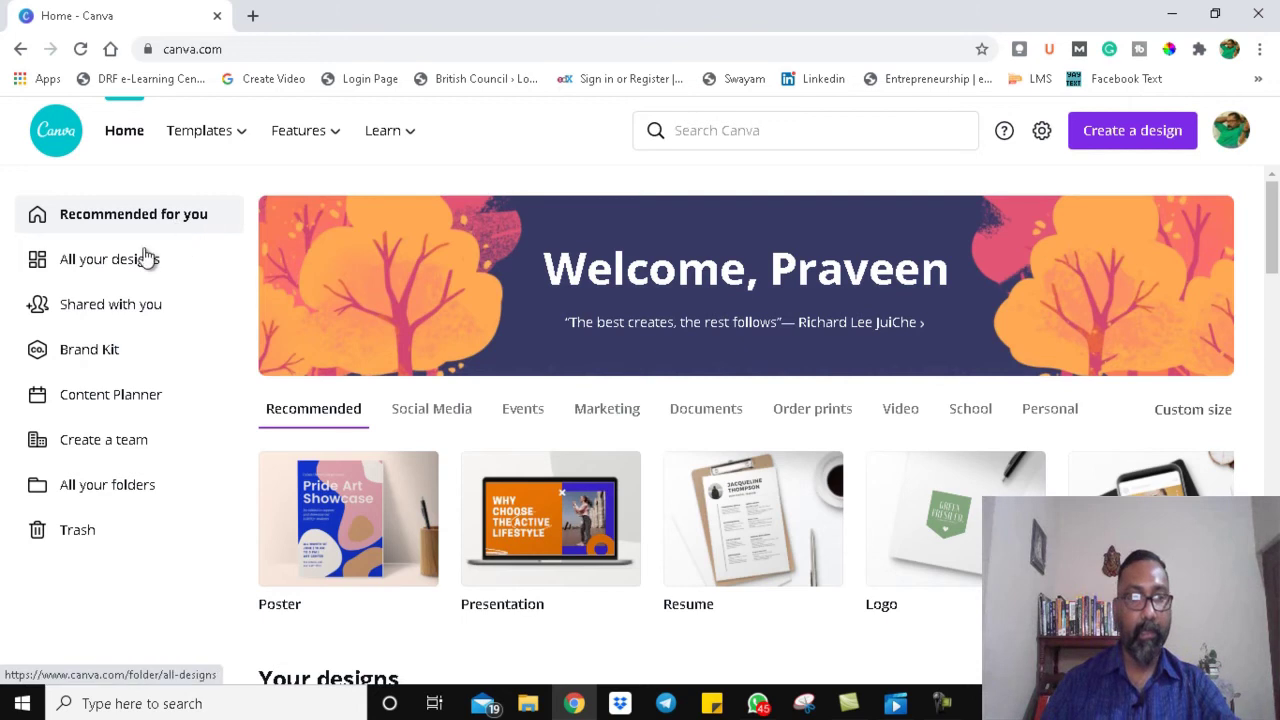
Step: Browse all designs and shared designs, then go to the Brand Kit page with logo and colours
{"action": "left_click", "coordinate": [105, 267]}
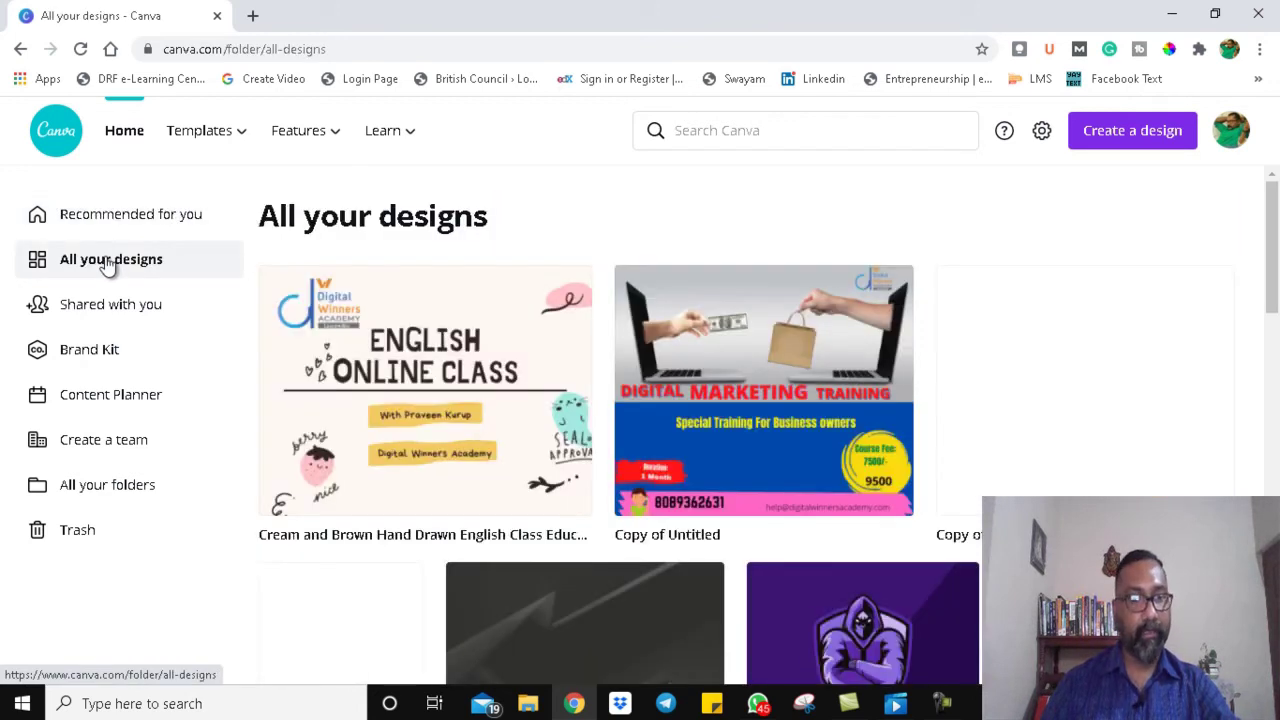
{"action": "left_click_drag", "start_coordinate": [1272, 250], "coordinate": [1276, 470]}
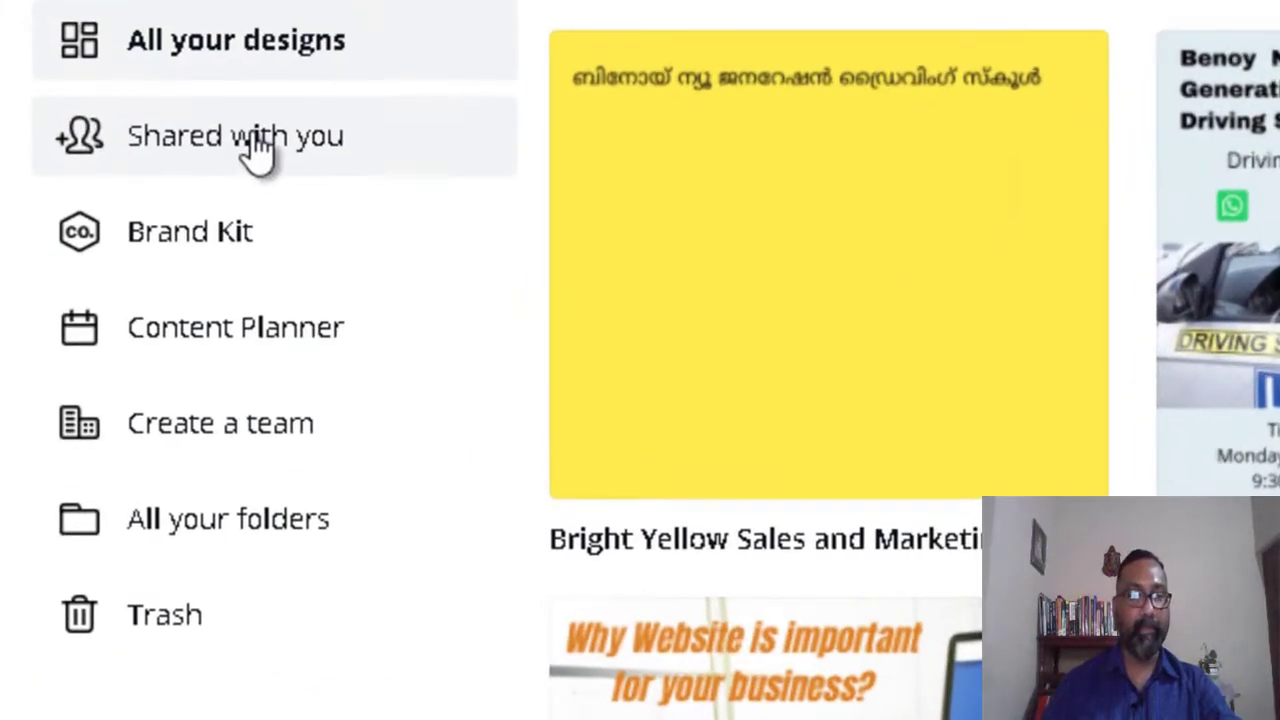
{"action": "left_click", "coordinate": [258, 145]}
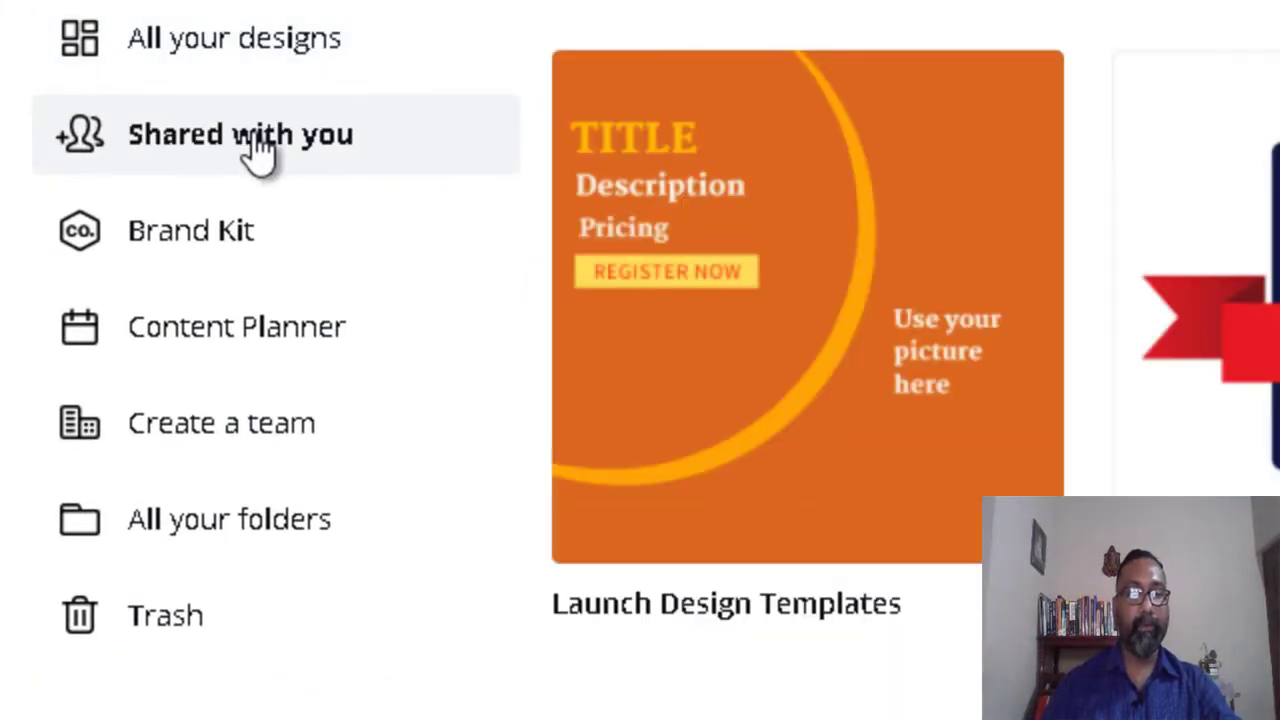
{"action": "left_click", "coordinate": [168, 262]}
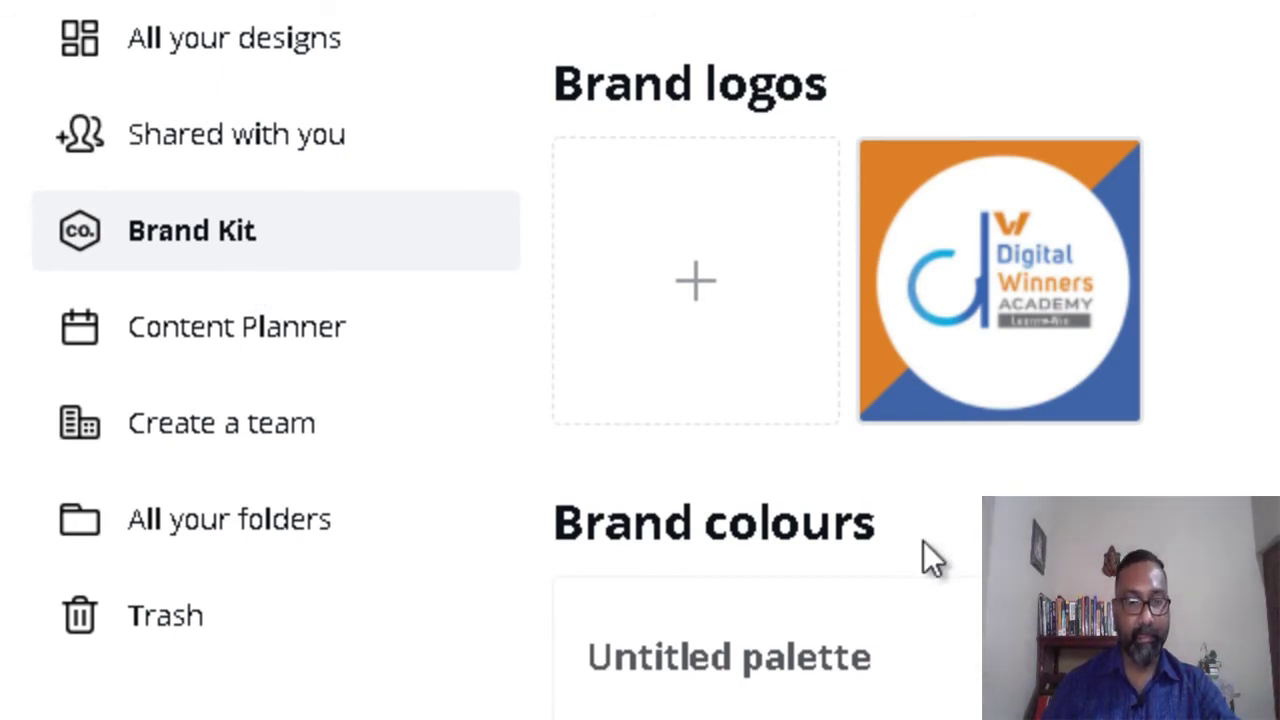
Step: Visit the Content Planner, then the Create a team page with its 25-day trial notice
{"action": "mouse_move", "coordinate": [900, 402]}
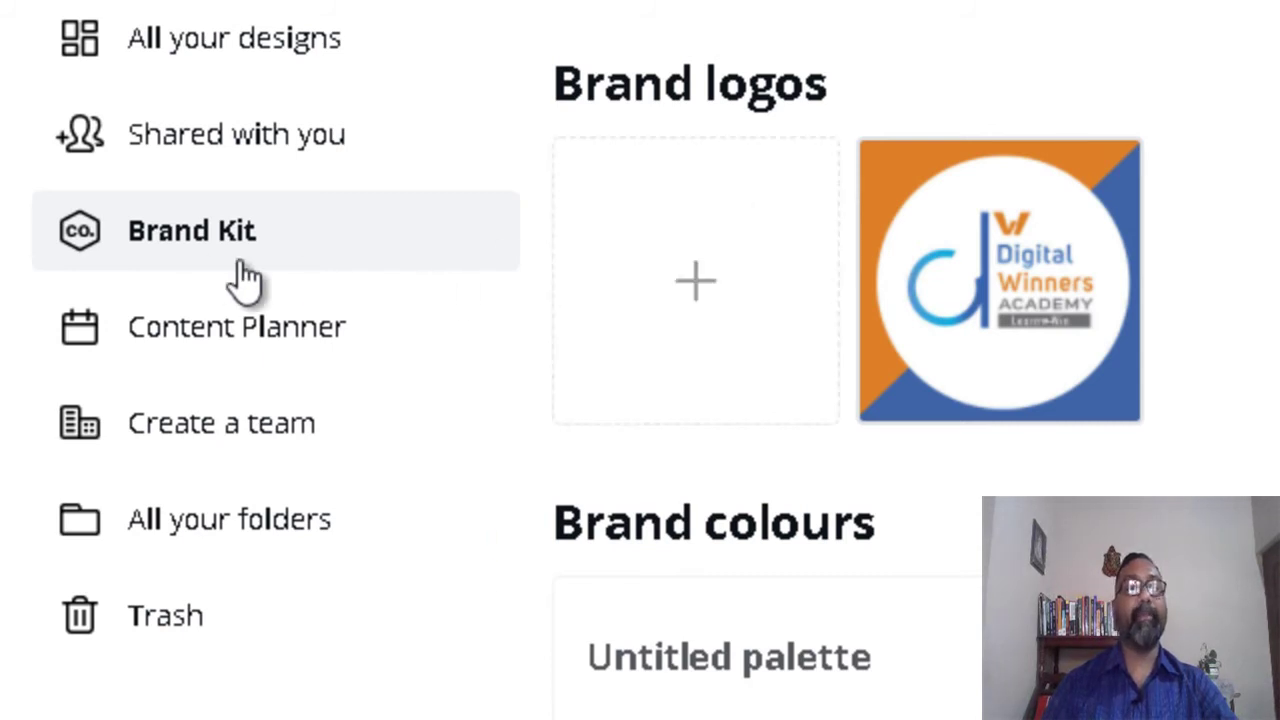
{"action": "left_click", "coordinate": [209, 358]}
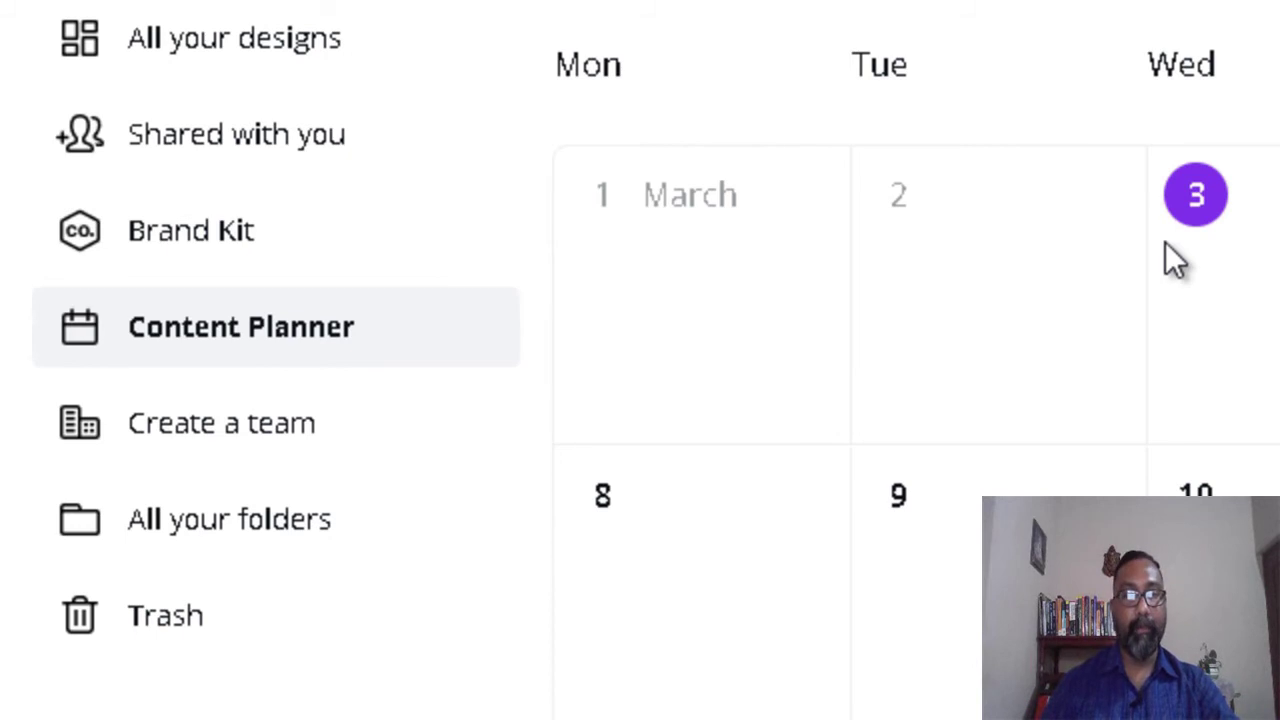
{"action": "left_click", "coordinate": [368, 446]}
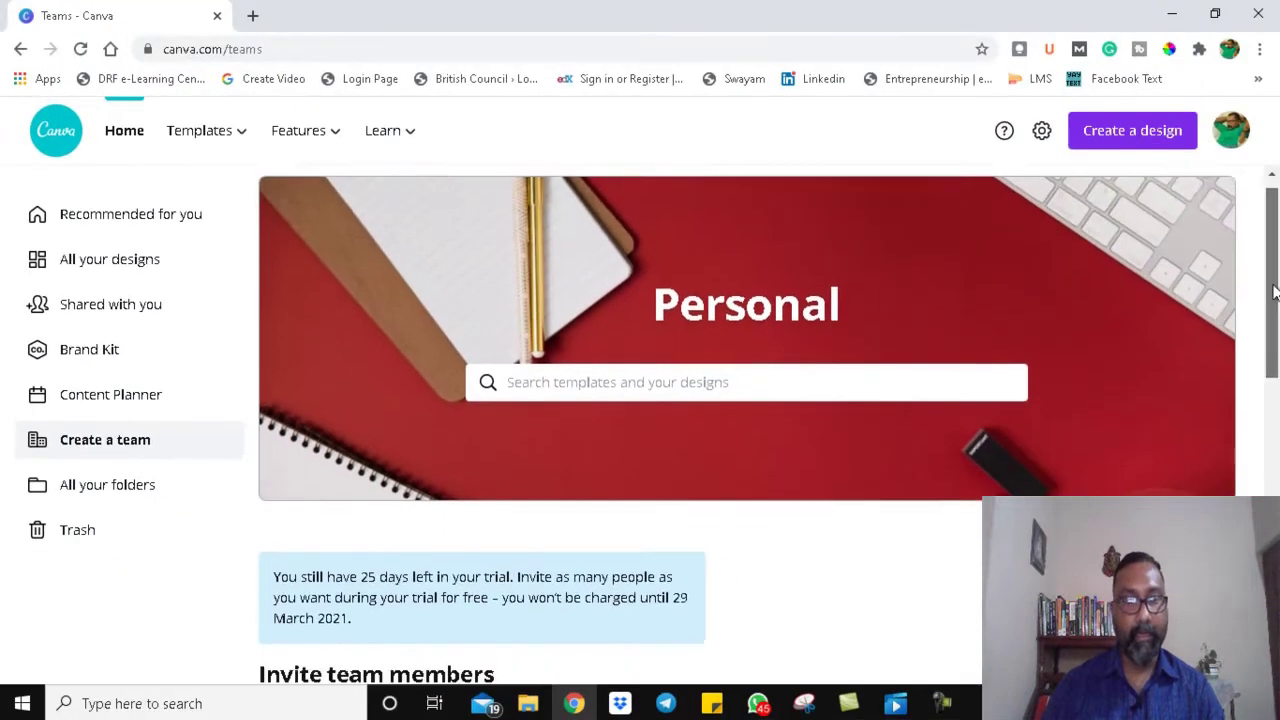
Step: Check the invited member role options on the Teams page without changing them, then view the Trash
{"action": "scroll", "coordinate": [1265, 358], "scroll_direction": "down", "scroll_amount": 2}
{"action": "scroll", "coordinate": [1265, 358], "scroll_direction": "down", "scroll_amount": 4}
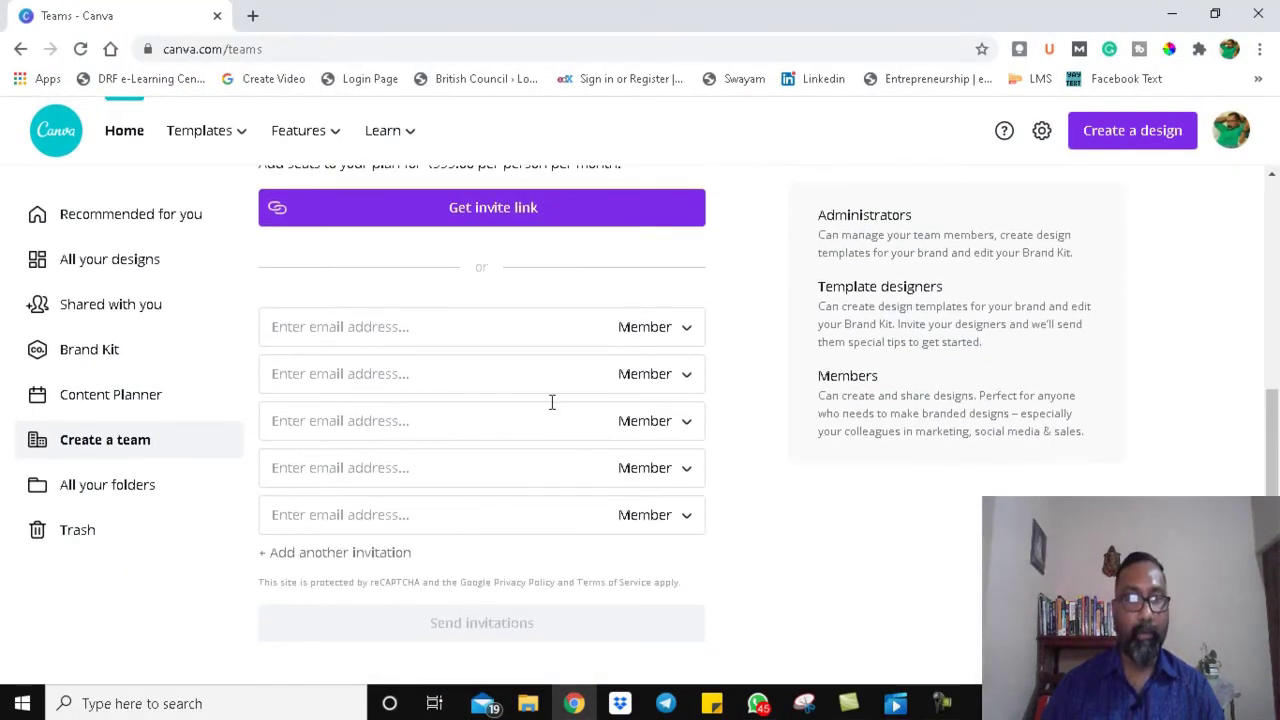
{"action": "scroll", "coordinate": [1220, 340], "scroll_direction": "up", "scroll_amount": 1}
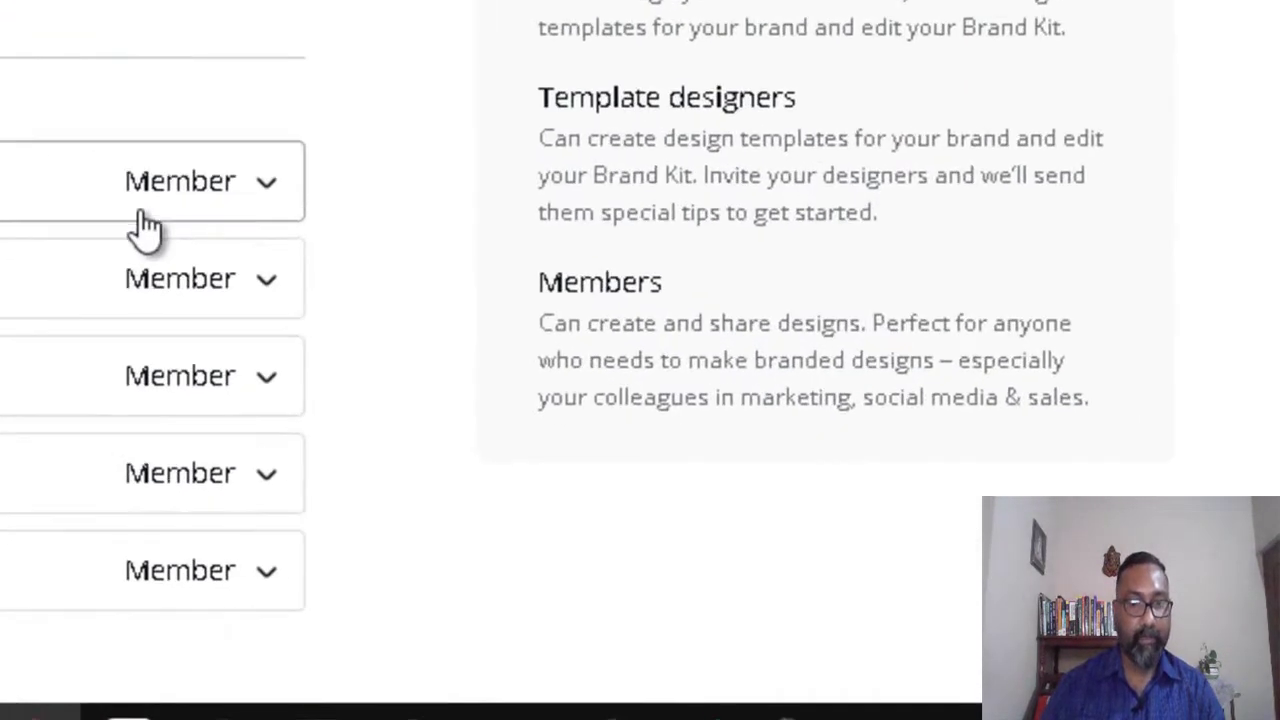
{"action": "left_click", "coordinate": [133, 190]}
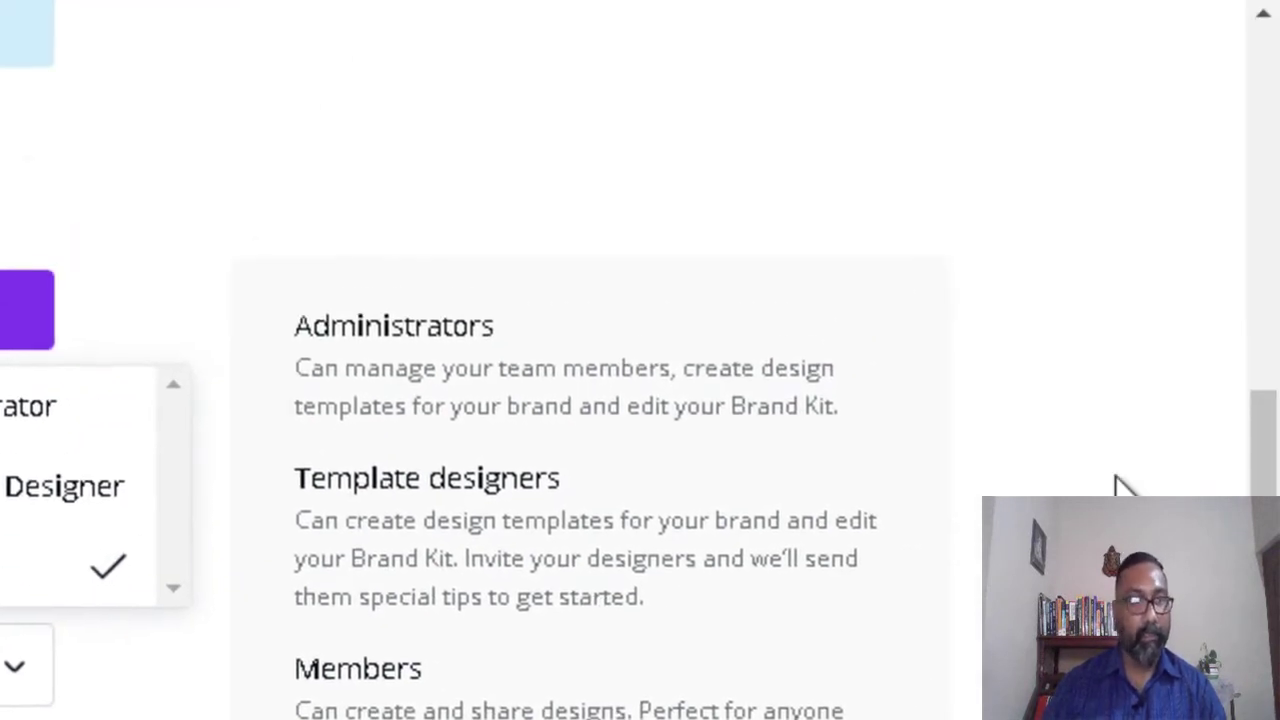
{"action": "key", "text": "Escape"}
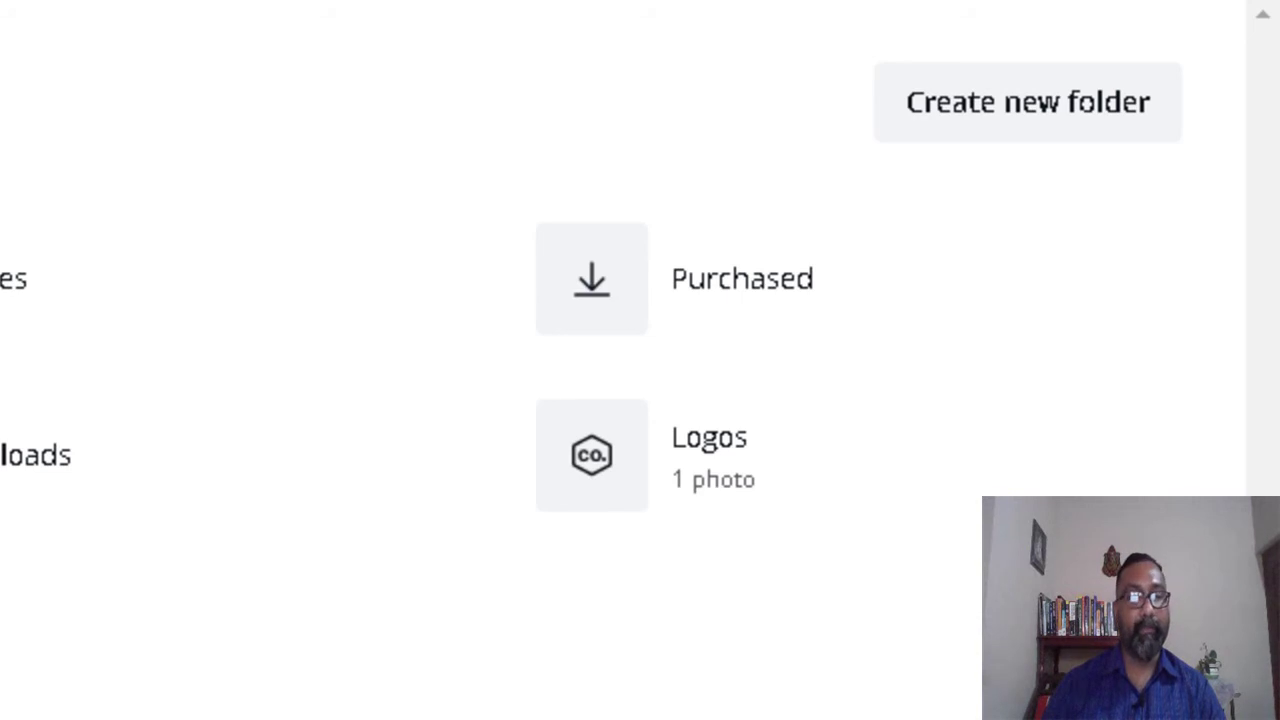
{"action": "left_click", "coordinate": [207, 437]}
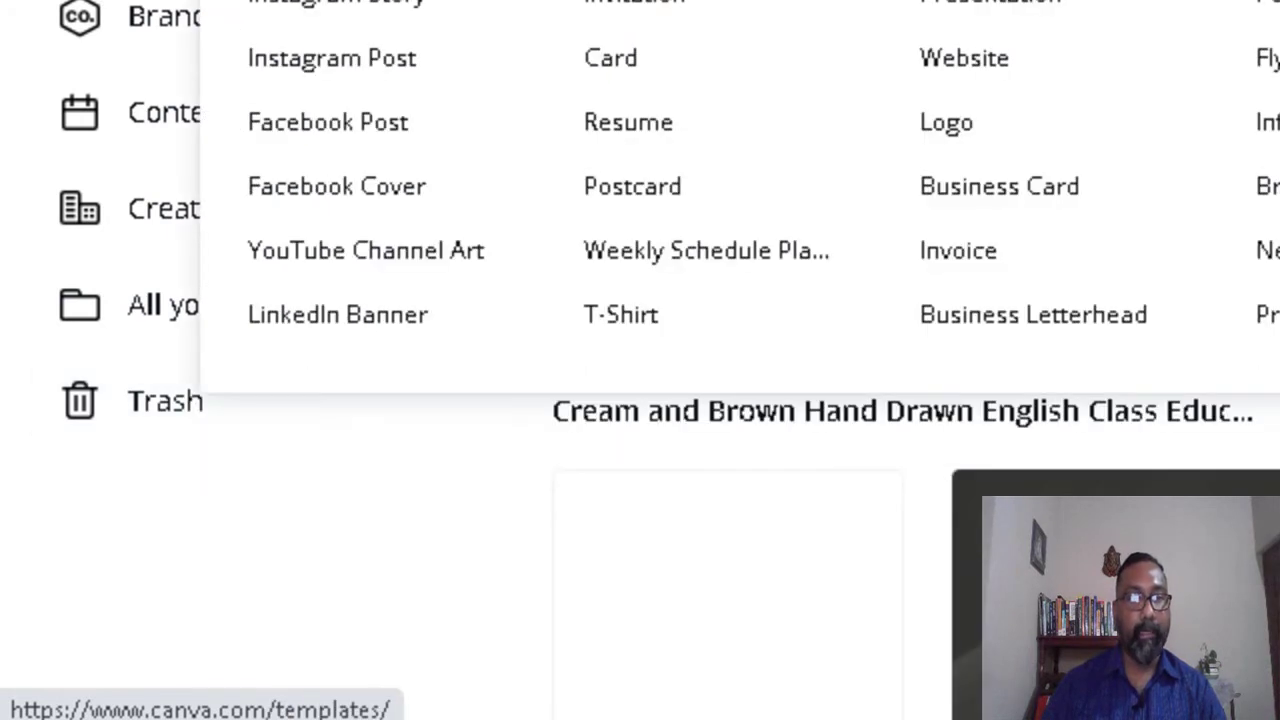
Step: Open the Facebook Post templates gallery and select the 'facebook posts' search text
{"action": "left_click", "coordinate": [340, 145]}
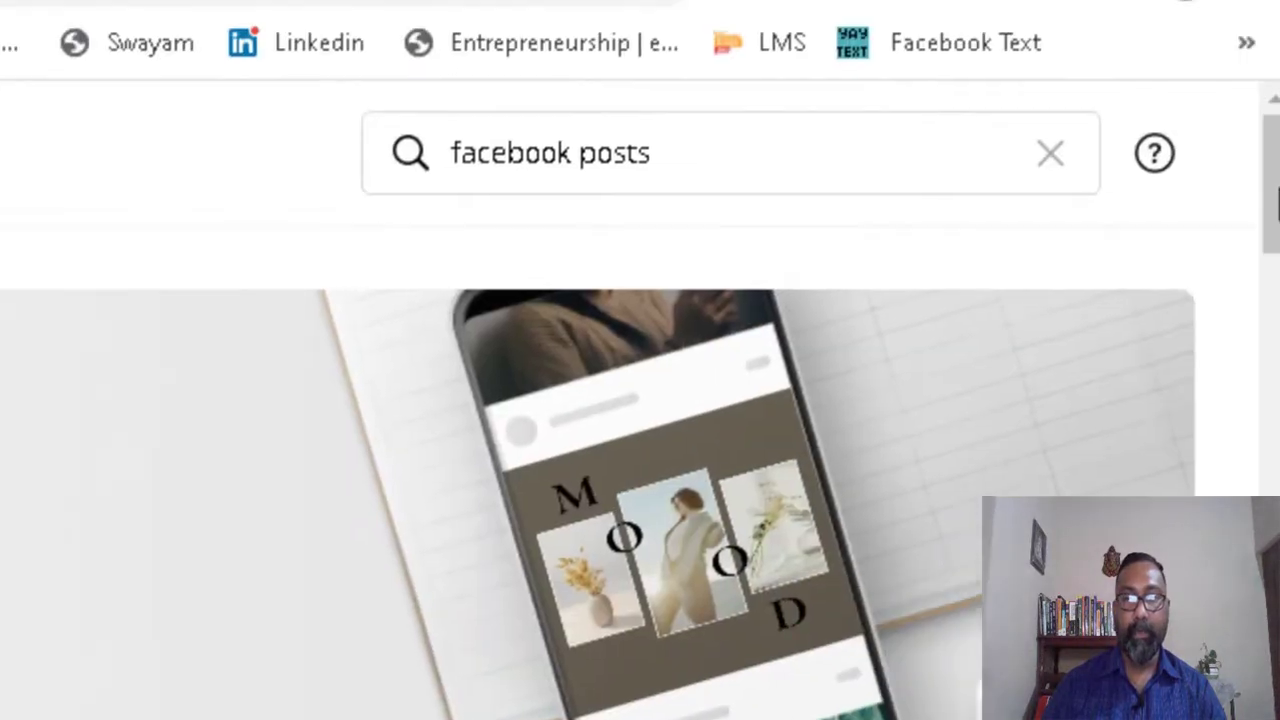
{"action": "left_click_drag", "start_coordinate": [1271, 200], "coordinate": [1273, 135]}
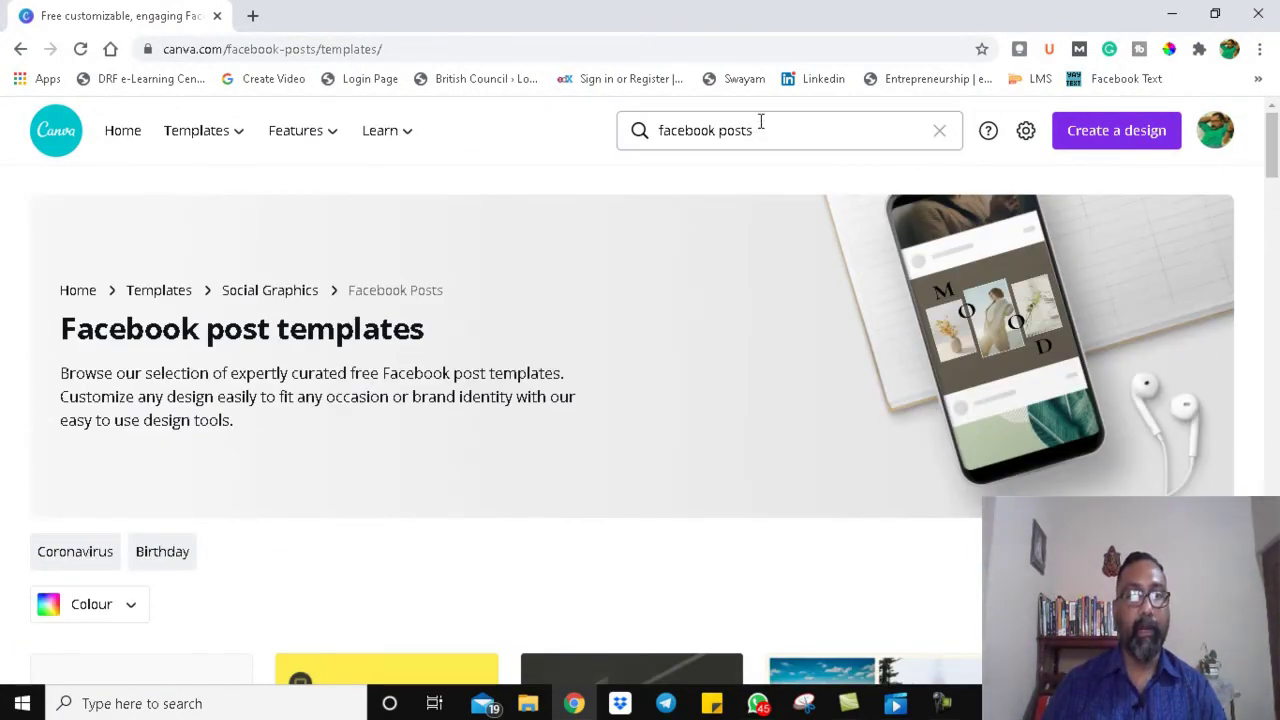
{"action": "left_click_drag", "start_coordinate": [768, 140], "coordinate": [667, 140]}
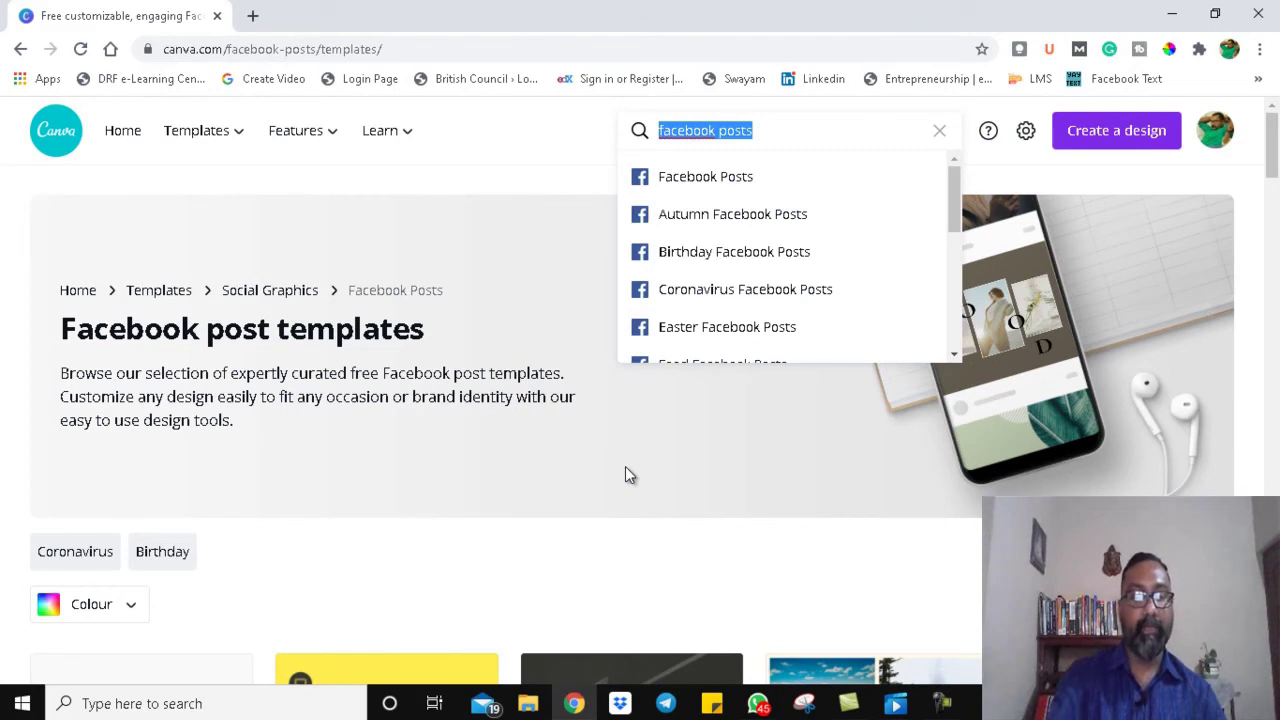
Step: Search templates for 'English Teaching' and scroll to the blue Teaching Math presentations
{"action": "type", "text": "Eng"}
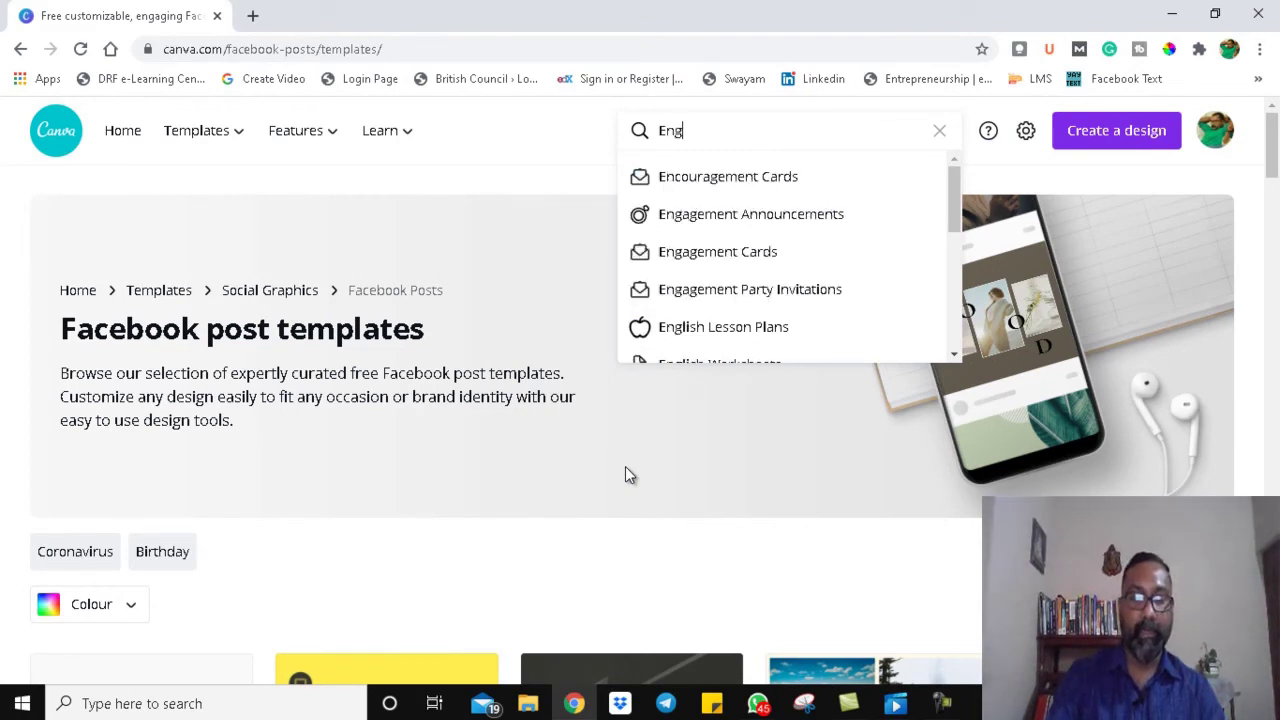
{"action": "type", "text": "lish "}
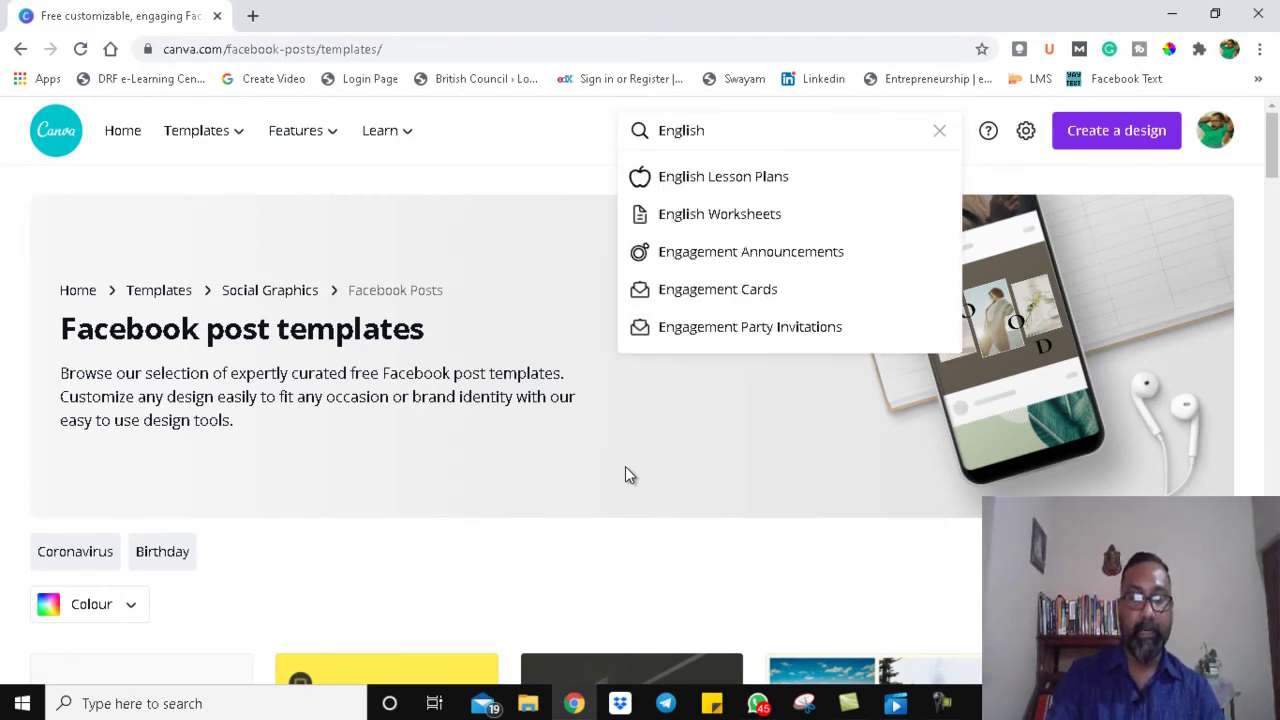
{"action": "type", "text": "Teac"}
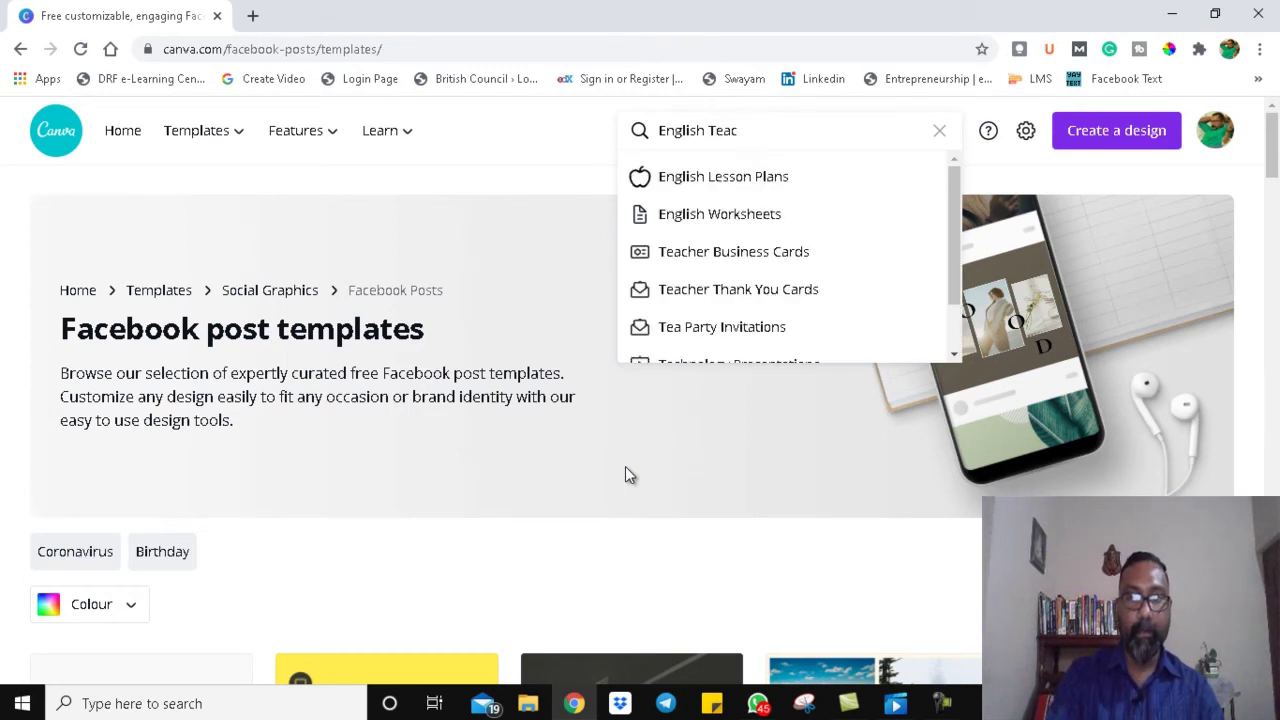
{"action": "type", "text": "hing"}
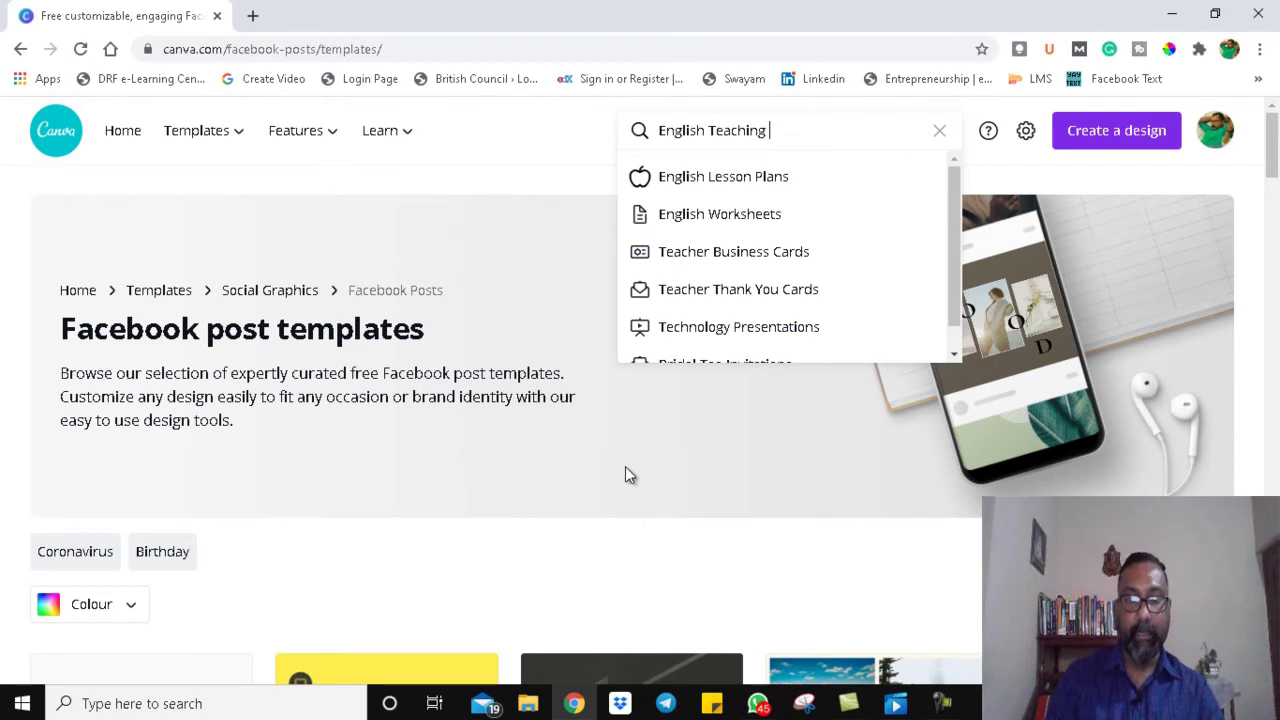
{"action": "key", "text": "Return"}
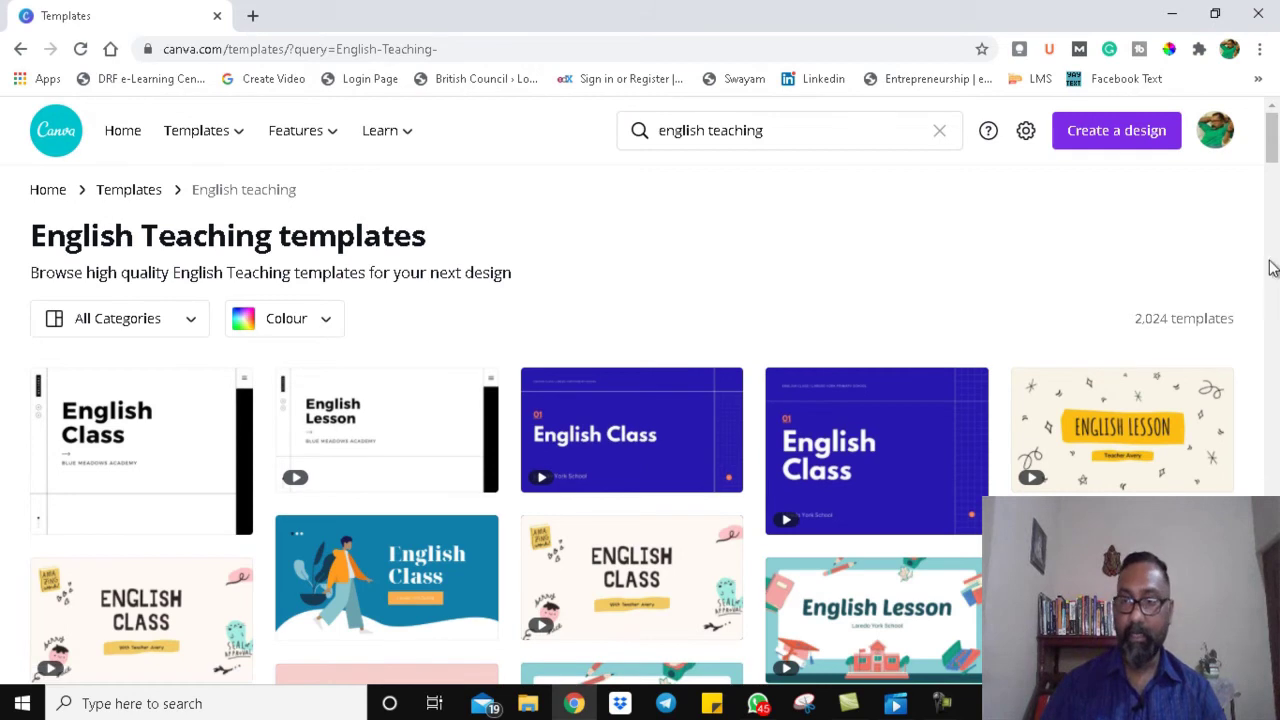
{"action": "left_click_drag", "start_coordinate": [1273, 147], "coordinate": [1274, 290]}
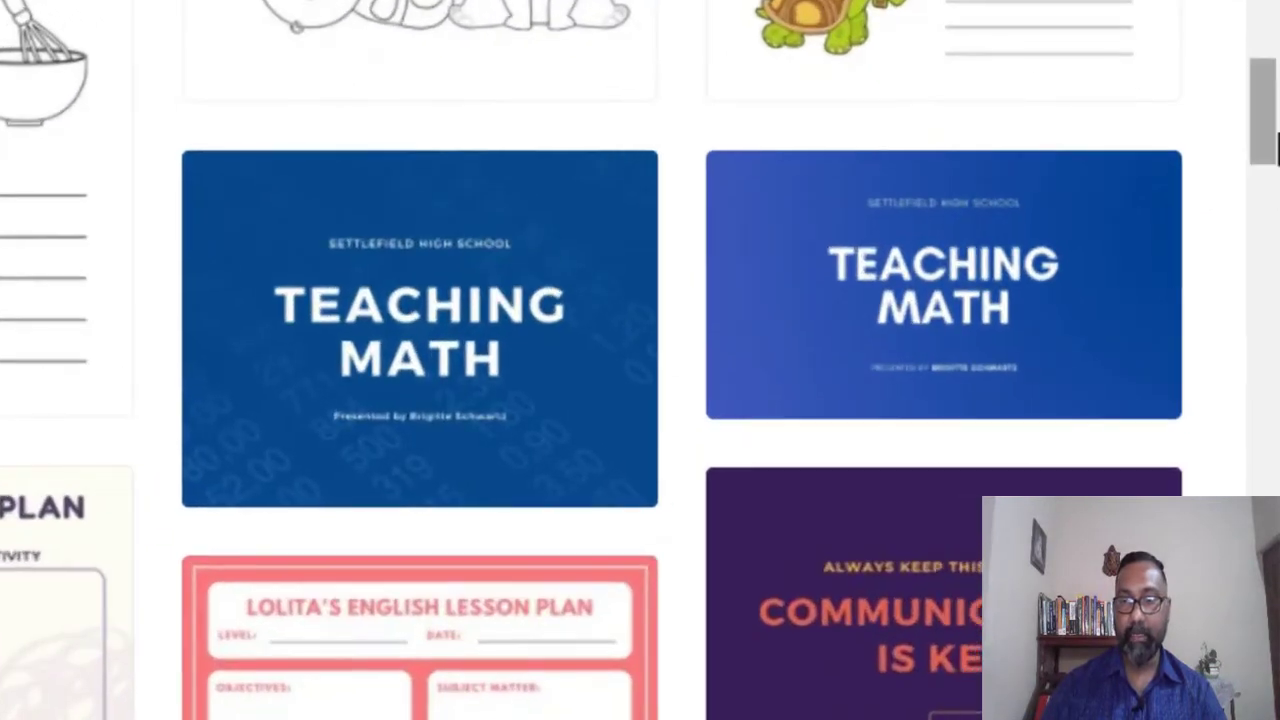
{"action": "scroll", "coordinate": [886, 290], "scroll_direction": "up", "scroll_amount": 3}
{"action": "scroll", "coordinate": [886, 290], "scroll_direction": "down", "scroll_amount": 3}
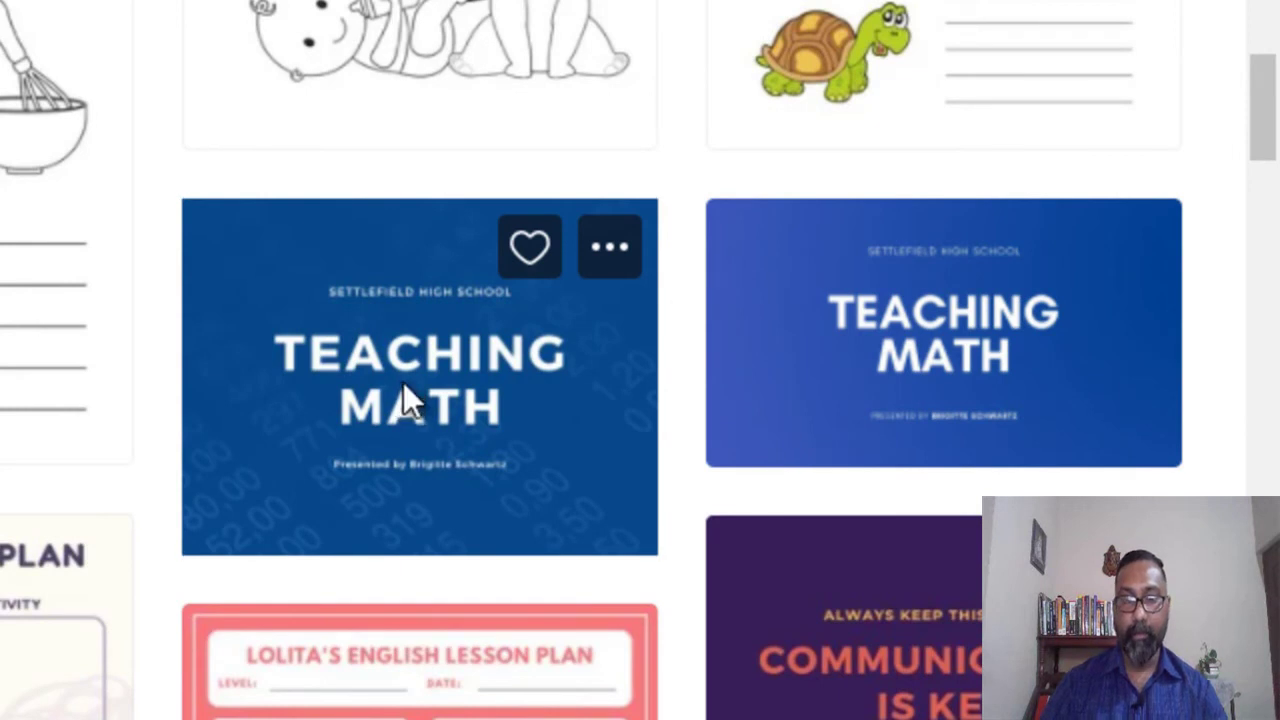
Step: Preview the Blue Teaching Math template, copy two palette colours, and start a design from it
{"action": "left_click", "coordinate": [403, 385]}
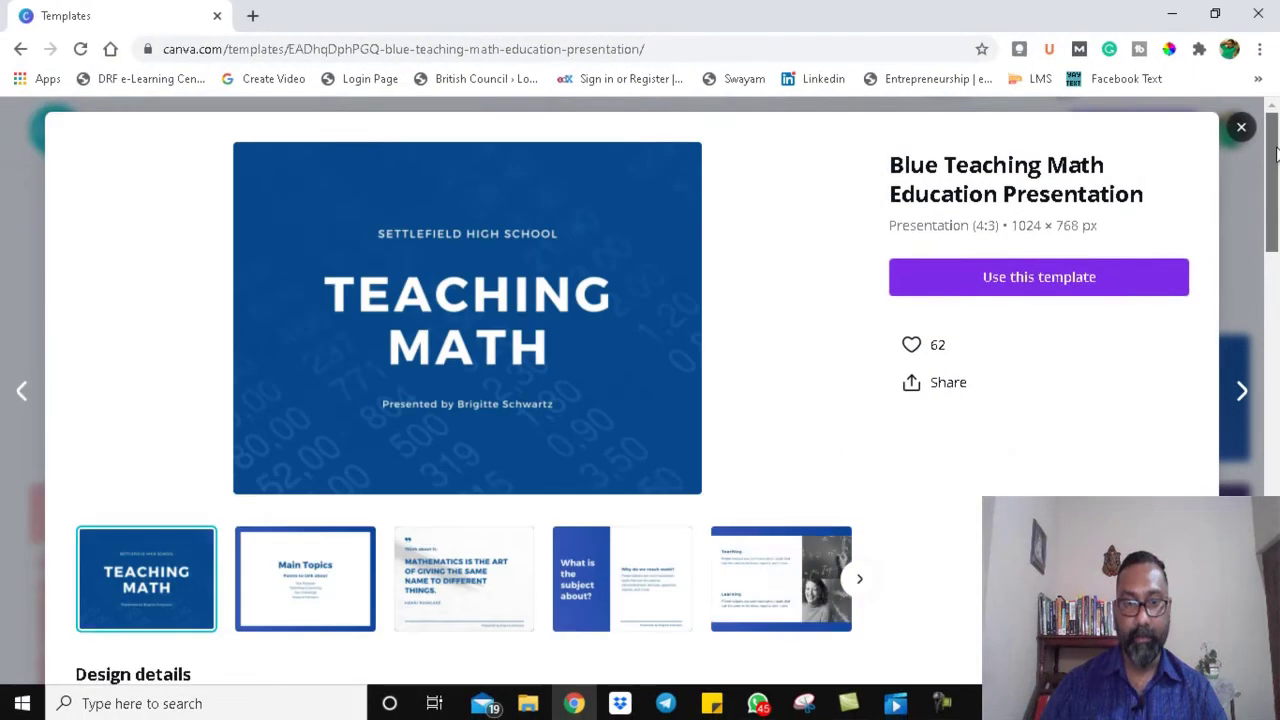
{"action": "scroll", "coordinate": [1275, 150], "scroll_direction": "down", "scroll_amount": 1}
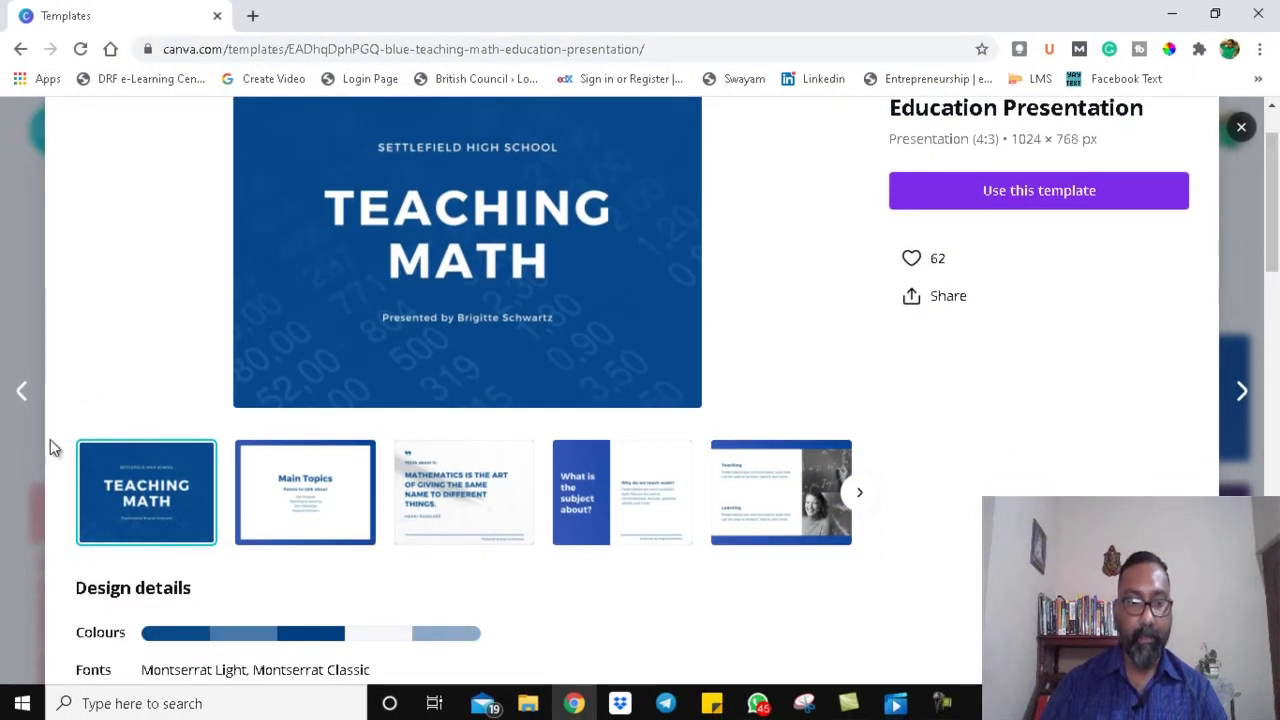
{"action": "left_click", "coordinate": [193, 640]}
{"action": "left_click", "coordinate": [224, 641]}
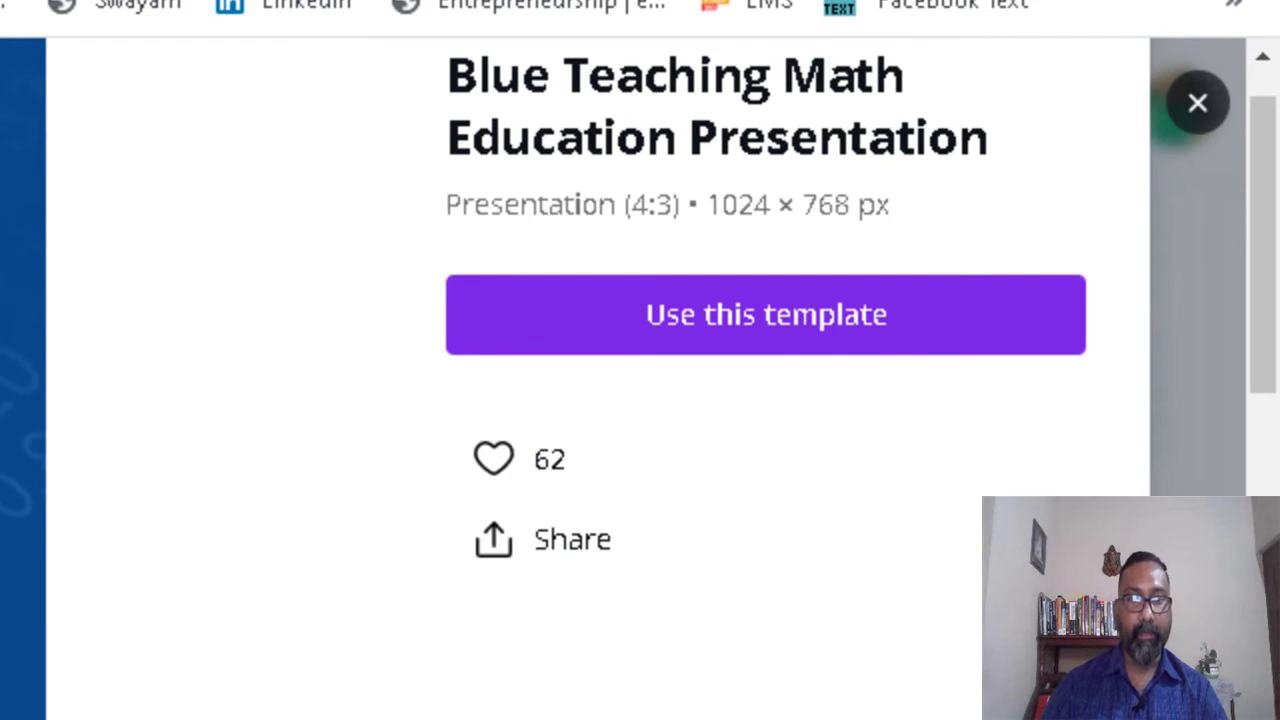
{"action": "left_click", "coordinate": [790, 358]}
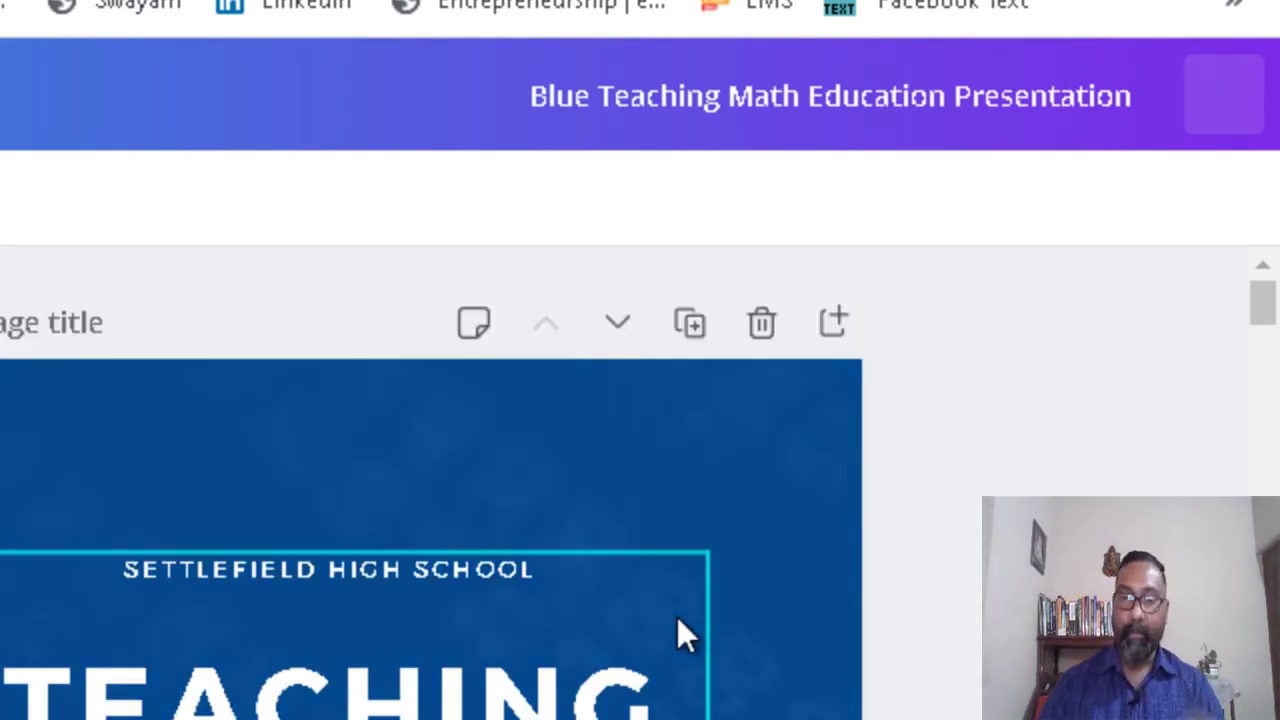
Step: Select the background image of the new design's Teaching Math title slide
{"action": "left_click", "coordinate": [660, 500]}
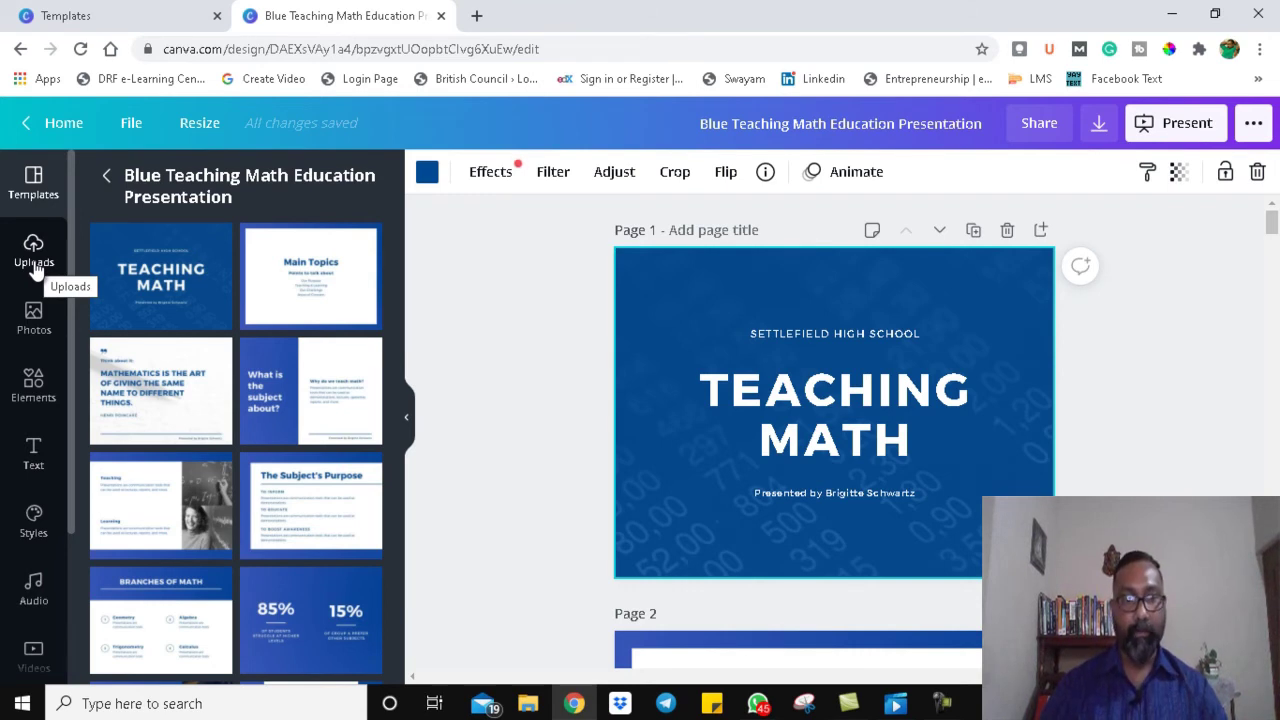
Step: Show the previously uploaded images in the Uploads panel beside the Teaching Math slide
{"action": "scroll", "coordinate": [35, 268], "scroll_direction": "down", "scroll_amount": 1}
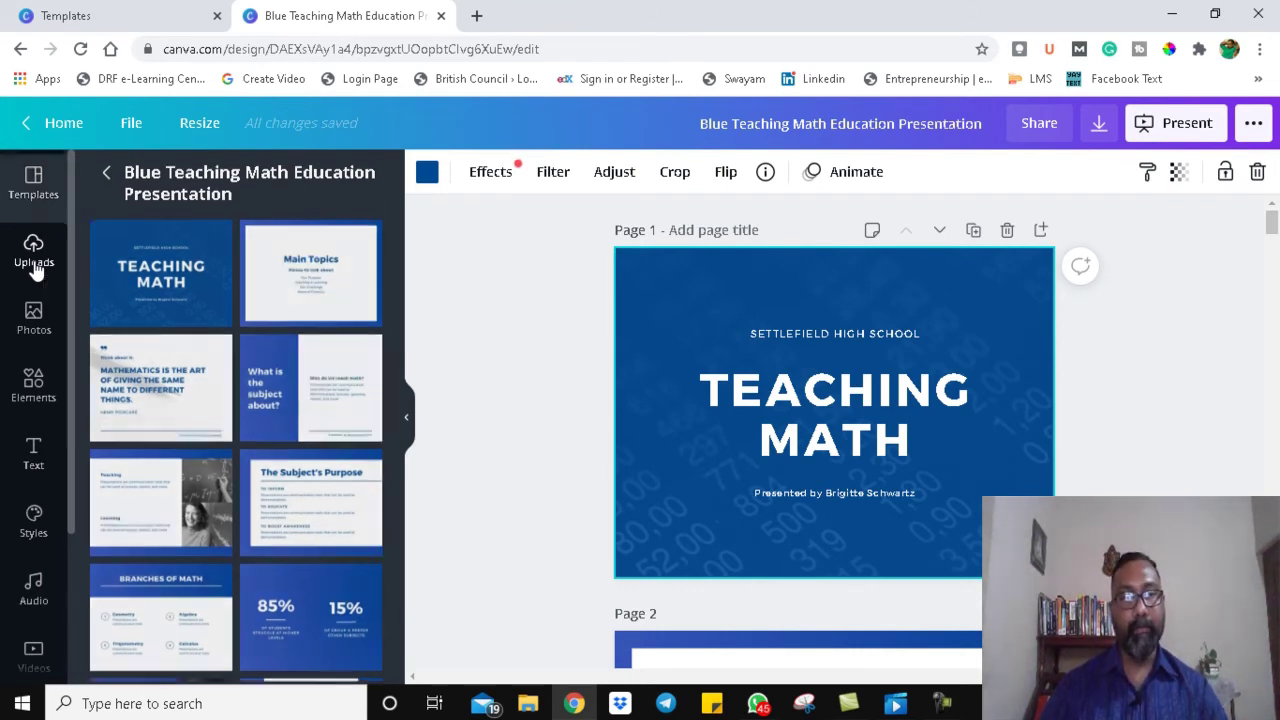
{"action": "left_click", "coordinate": [35, 262]}
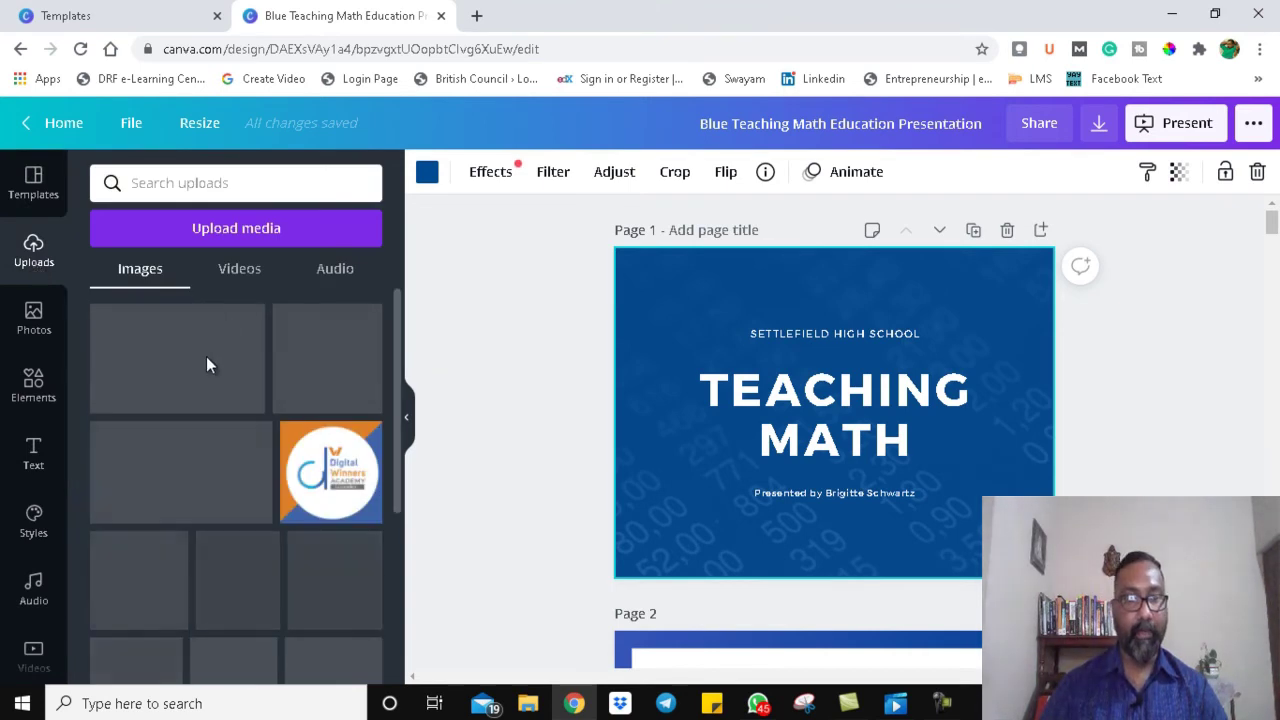
Step: Add the Digital Winners logo, shrink it, and set it in the slide's top-left corner
{"action": "left_click", "coordinate": [208, 356]}
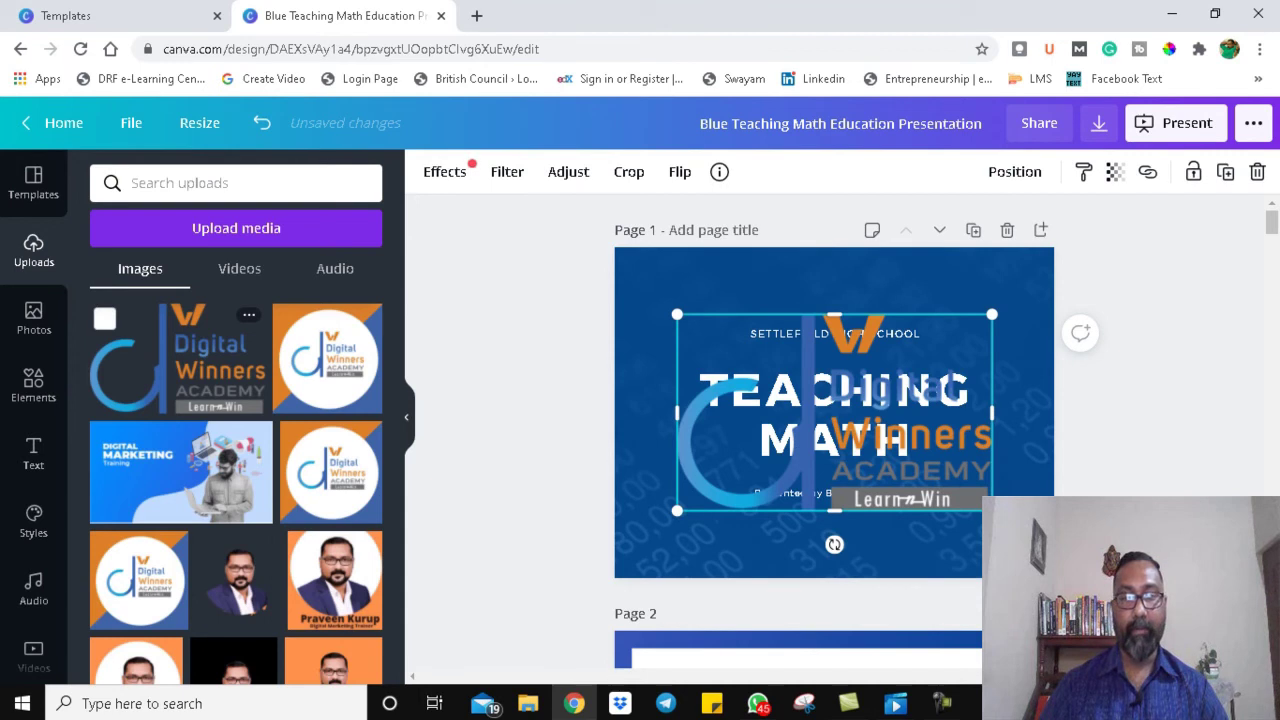
{"action": "left_click_drag", "start_coordinate": [982, 500], "coordinate": [686, 313]}
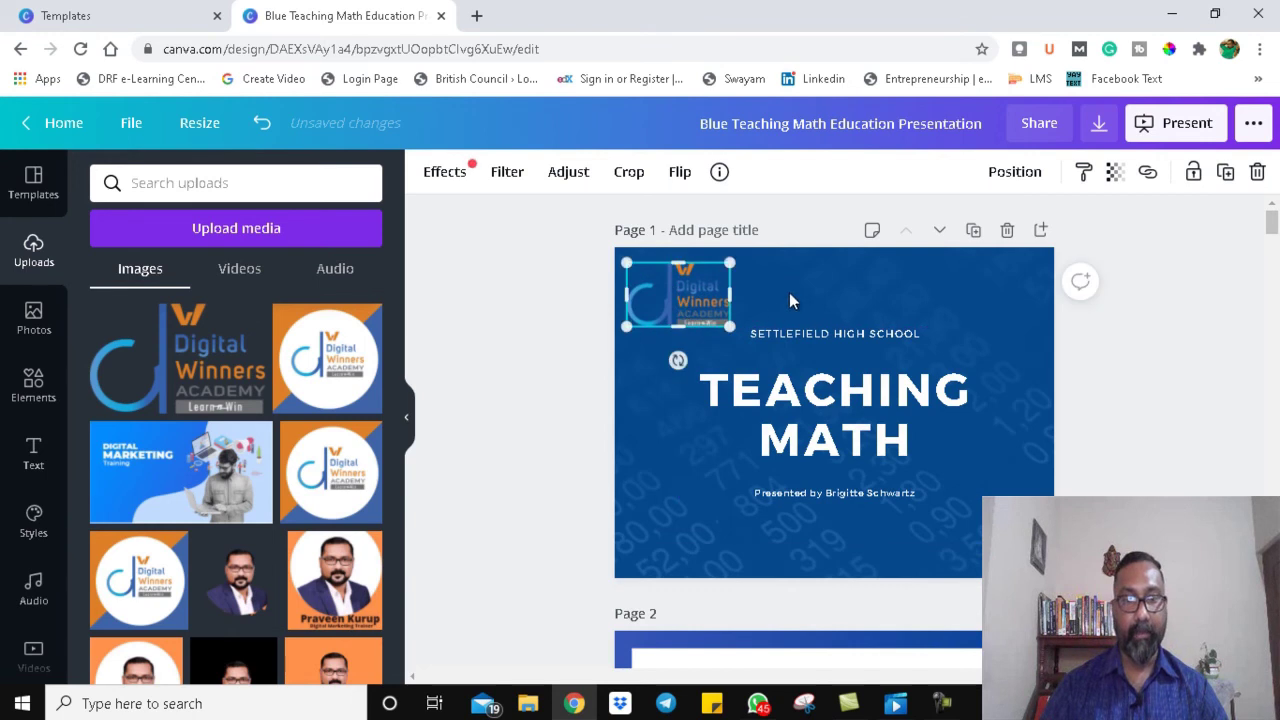
{"action": "left_click", "coordinate": [812, 284]}
{"action": "left_click", "coordinate": [688, 309]}
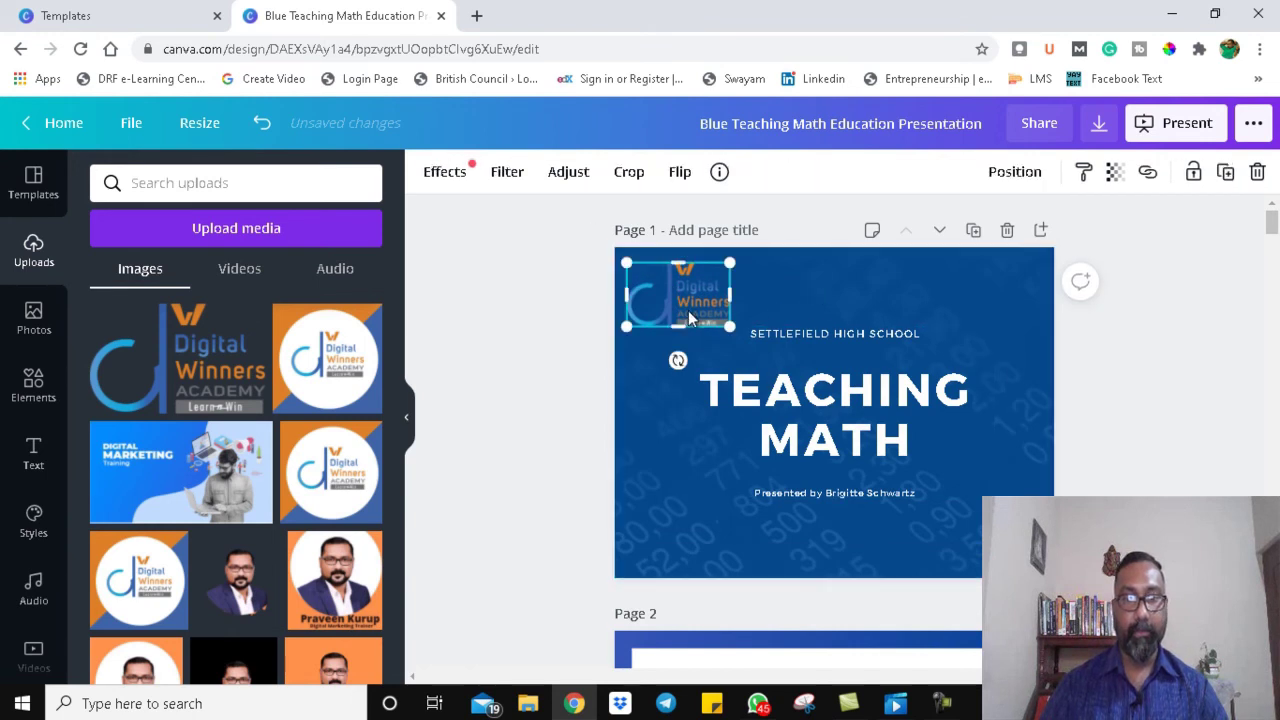
{"action": "left_click", "coordinate": [640, 455]}
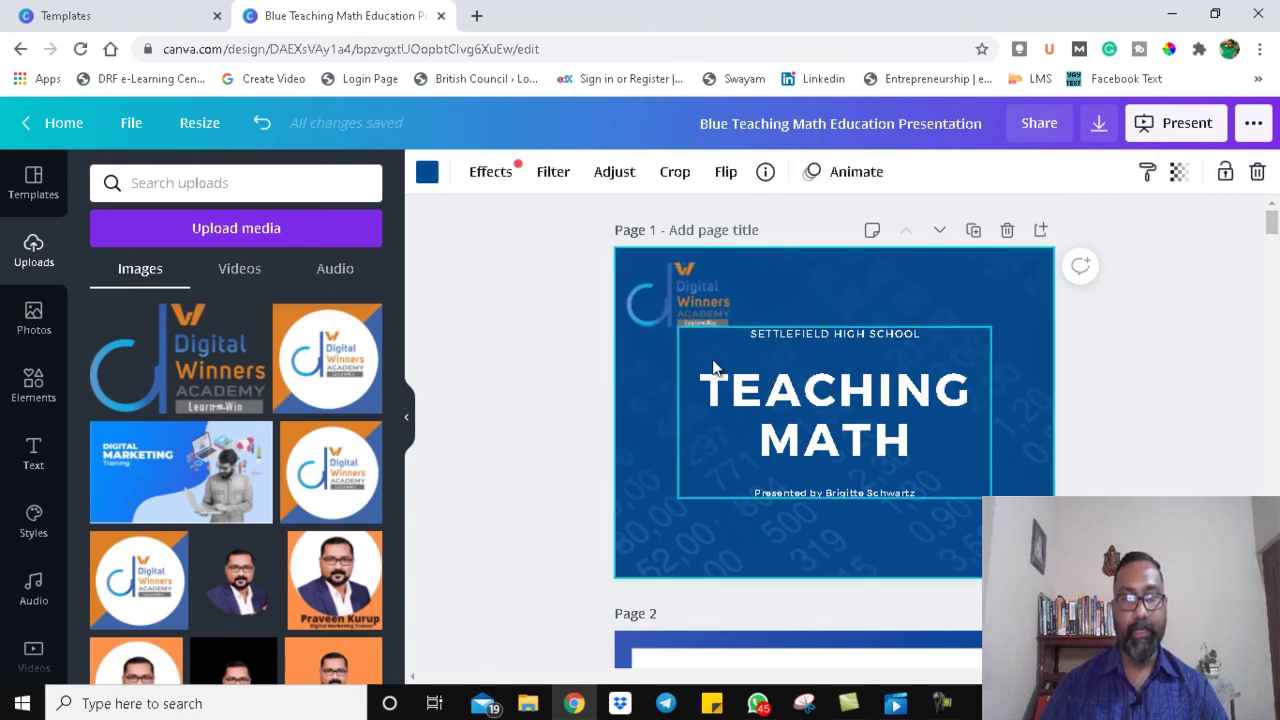
{"action": "left_click", "coordinate": [688, 292]}
{"action": "left_click", "coordinate": [864, 343]}
{"action": "left_click", "coordinate": [852, 388]}
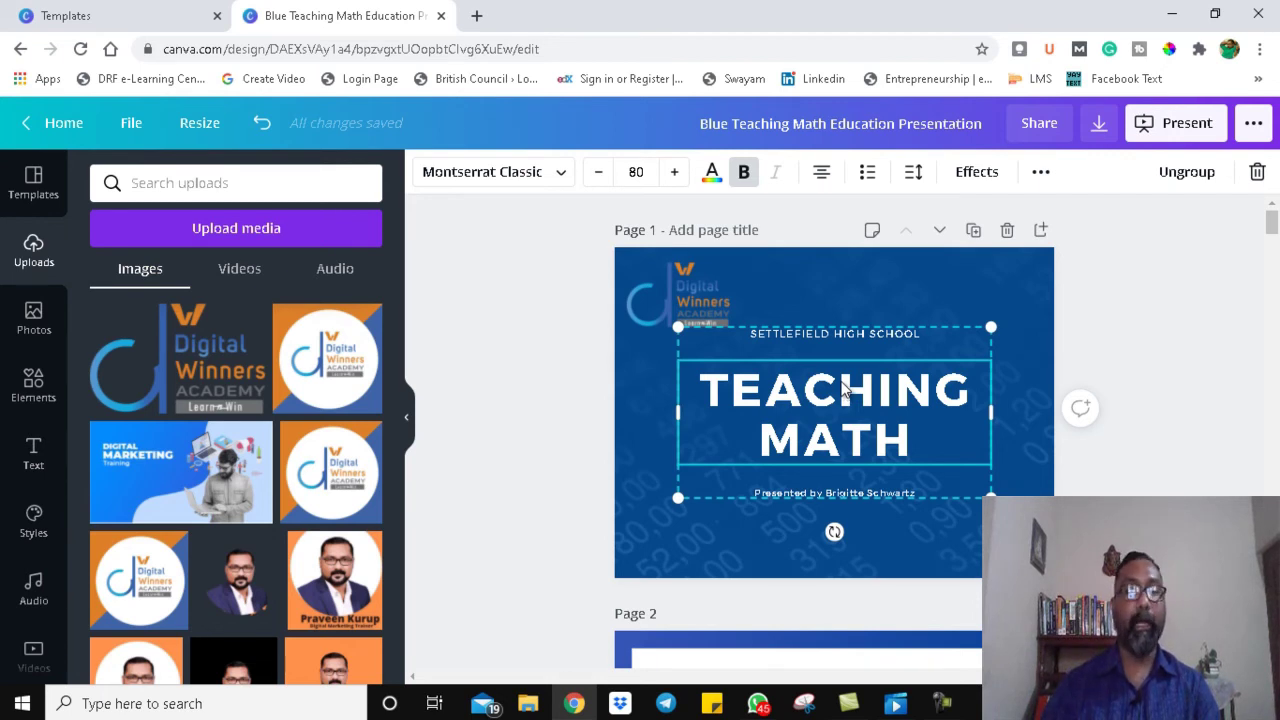
Step: Replace the TEACHING MATH heading text with 'ENGLISH ONLINE CLASS'
{"action": "double_click", "coordinate": [845, 383]}
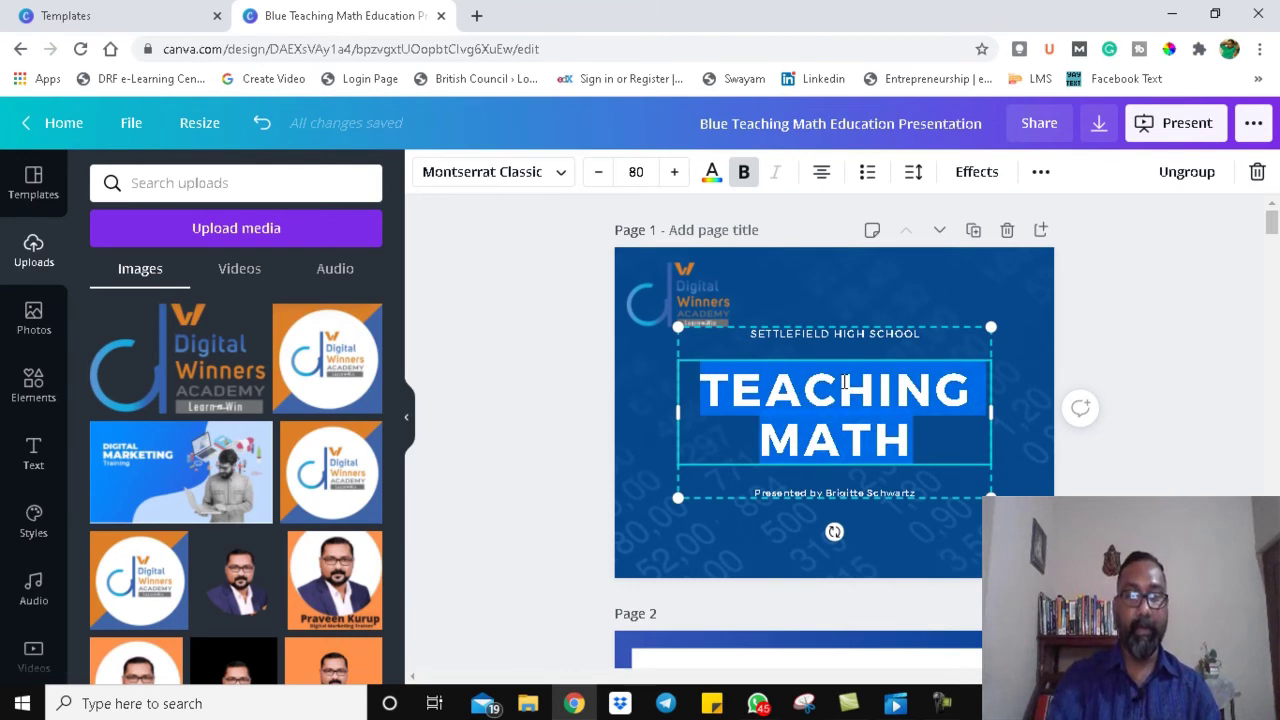
{"action": "type", "text": "E"}
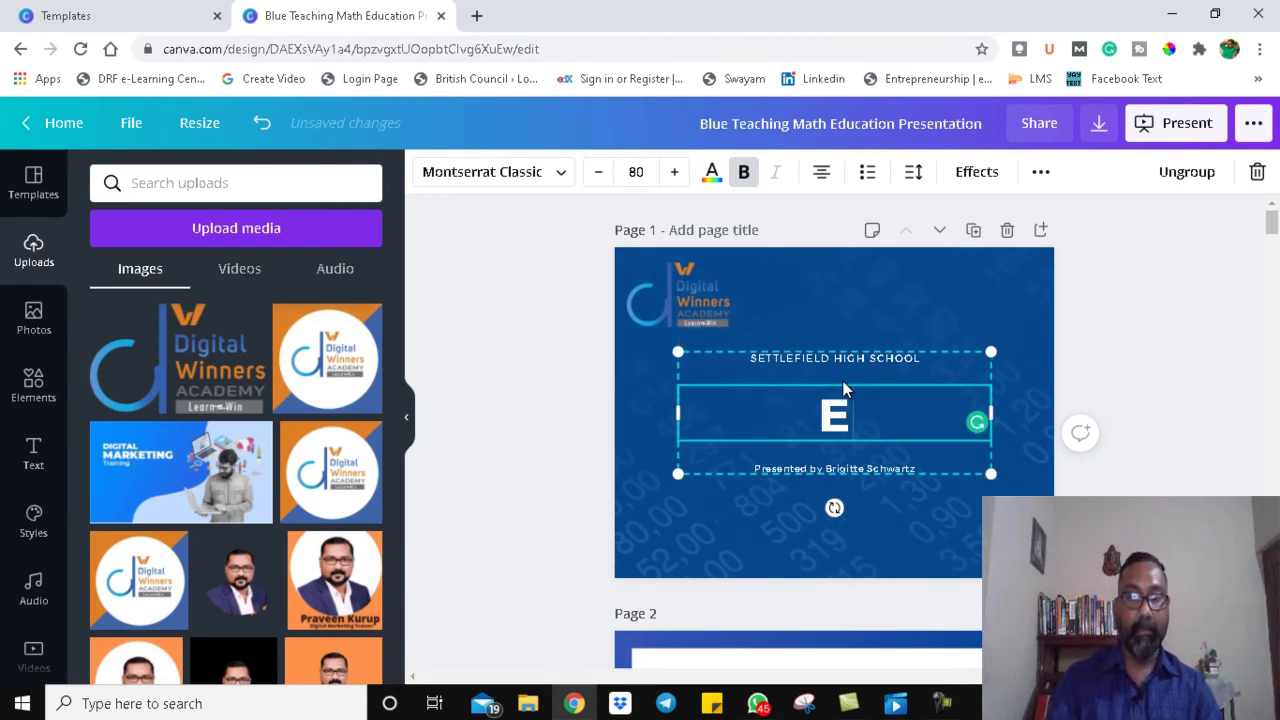
{"action": "type", "text": "N"}
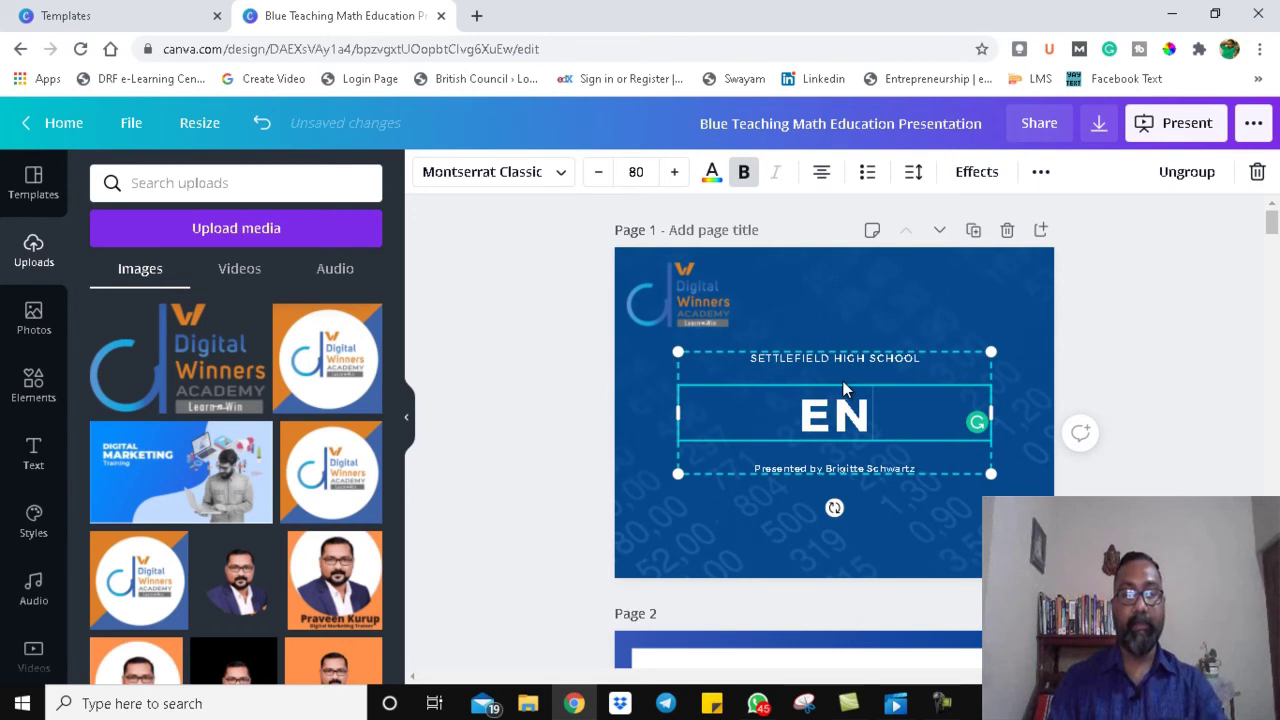
{"action": "type", "text": "GLISH ONLINE"}
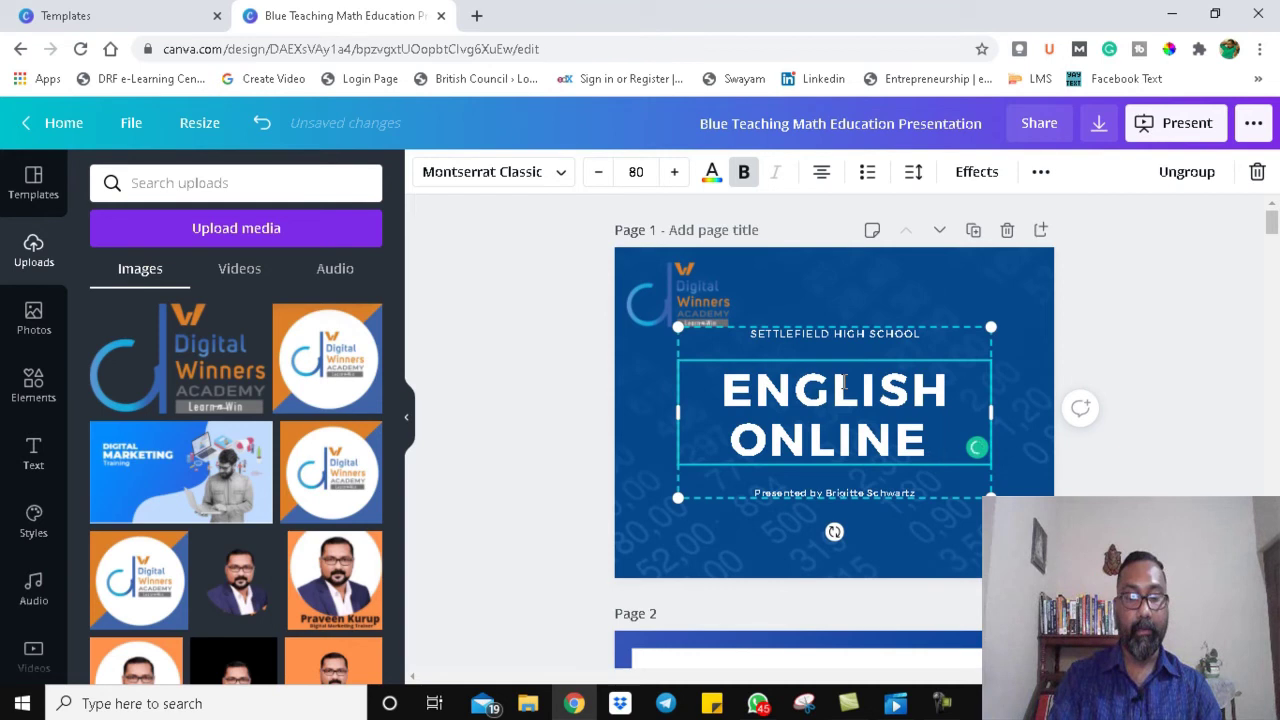
{"action": "type", "text": " CLASS"}
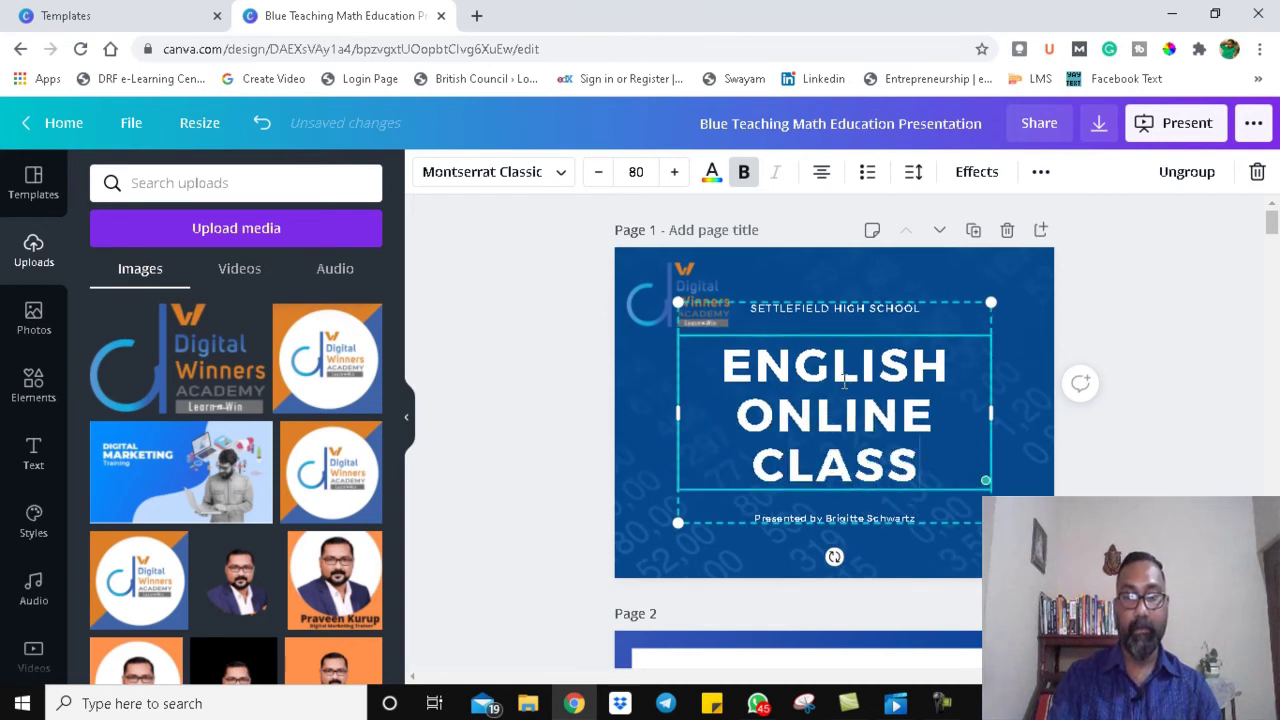
{"action": "left_click", "coordinate": [1029, 441]}
Step: Delete the SETTLEFIELD HIGH SCHOOL line from the heading group
{"action": "left_click", "coordinate": [808, 329]}
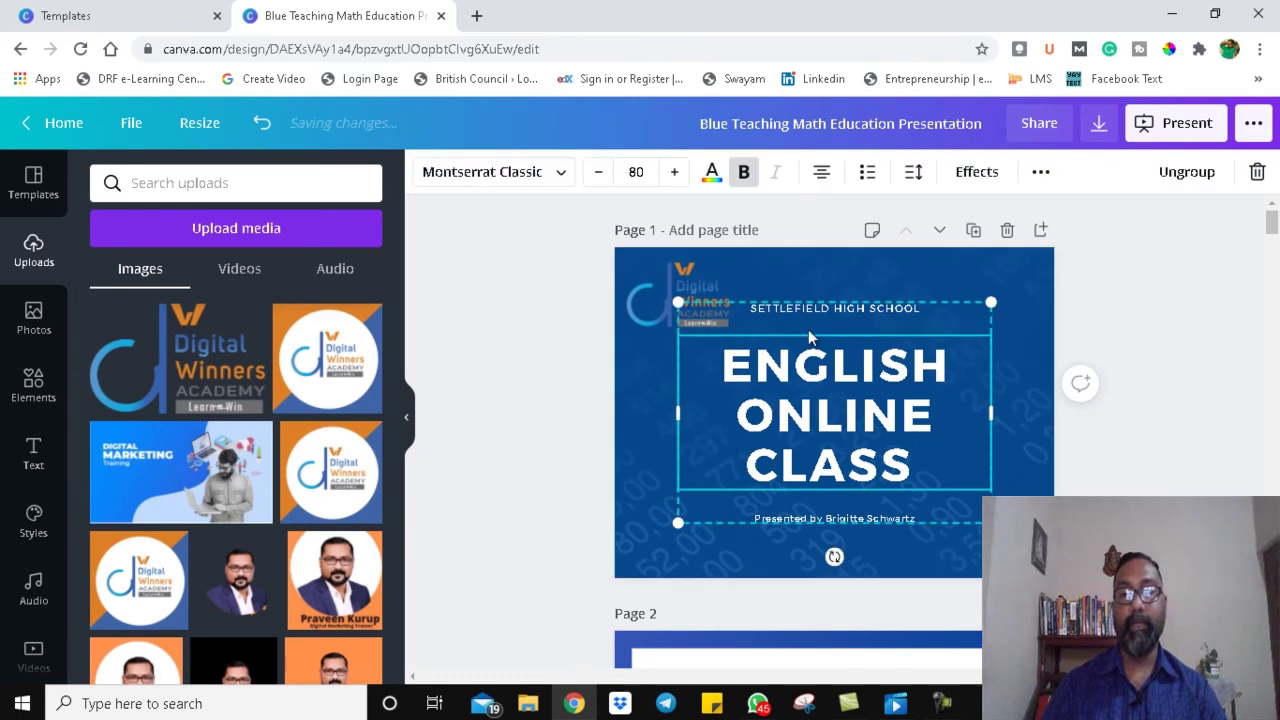
{"action": "left_click", "coordinate": [806, 312]}
{"action": "key", "text": "Delete"}
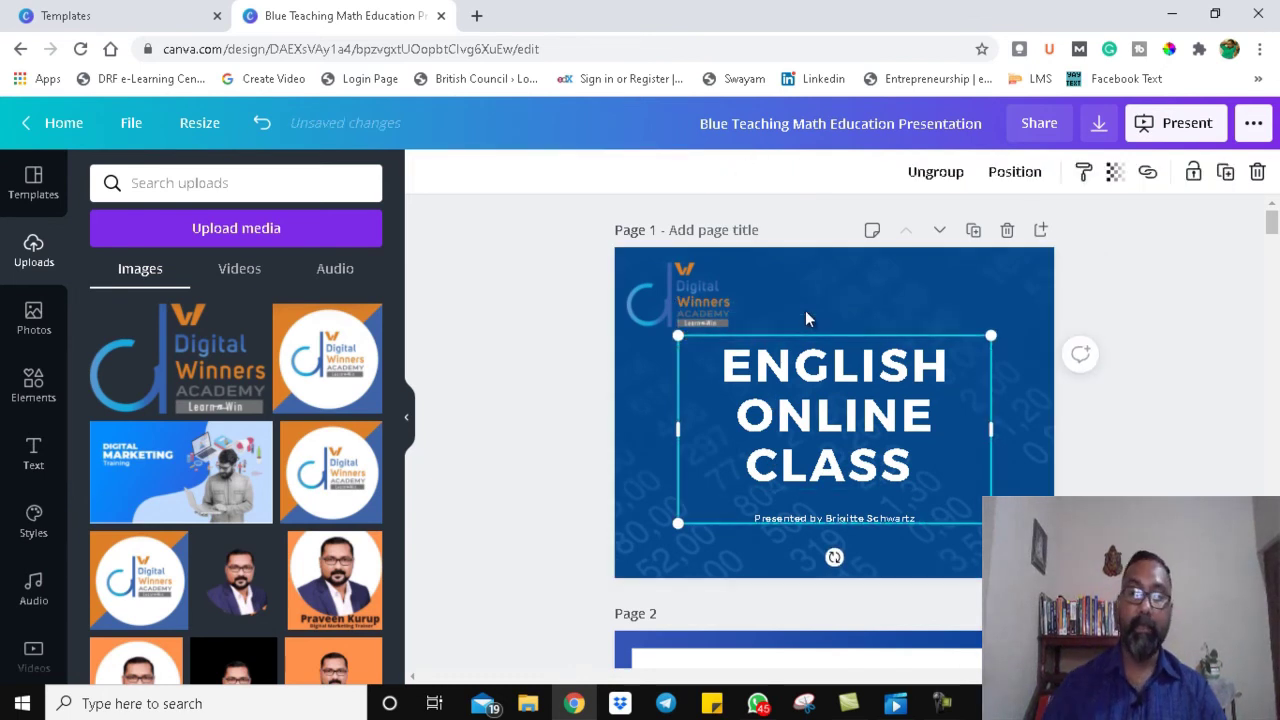
Step: Delete the presenter credit line and drag the ENGLISH ONLINE CLASS title up toward the logo
{"action": "left_click", "coordinate": [838, 395]}
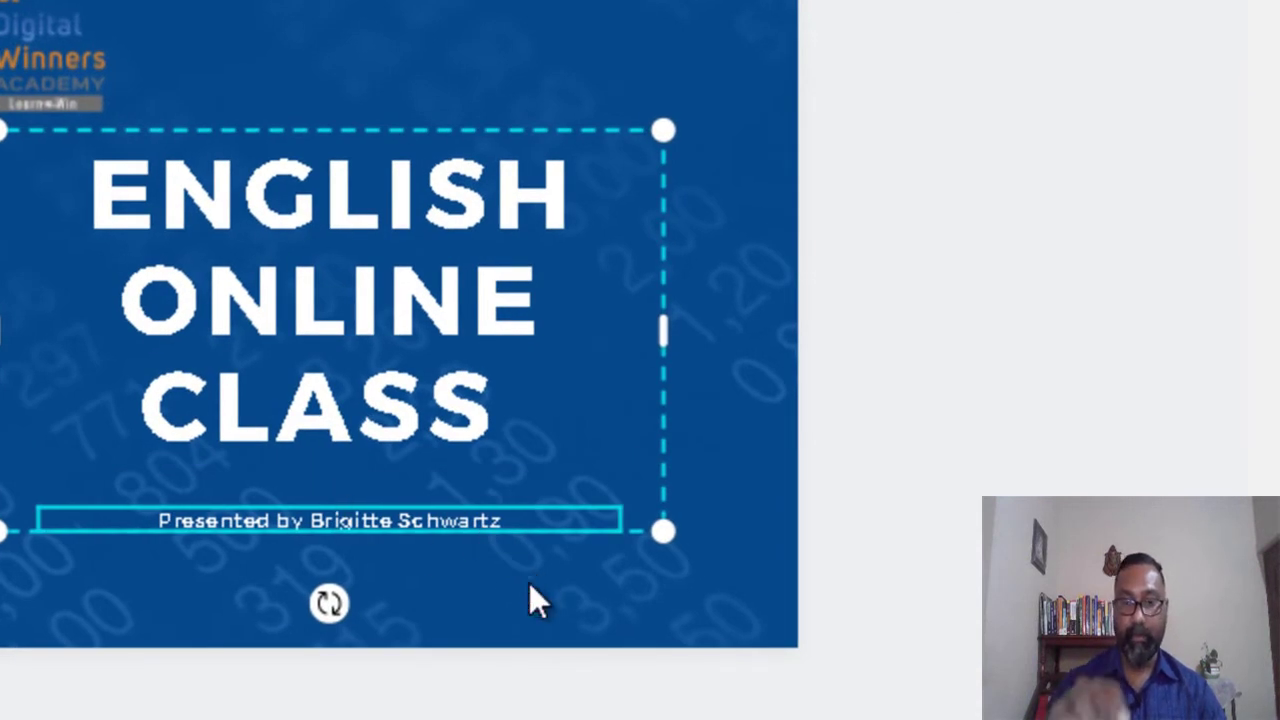
{"action": "key", "text": "Delete"}
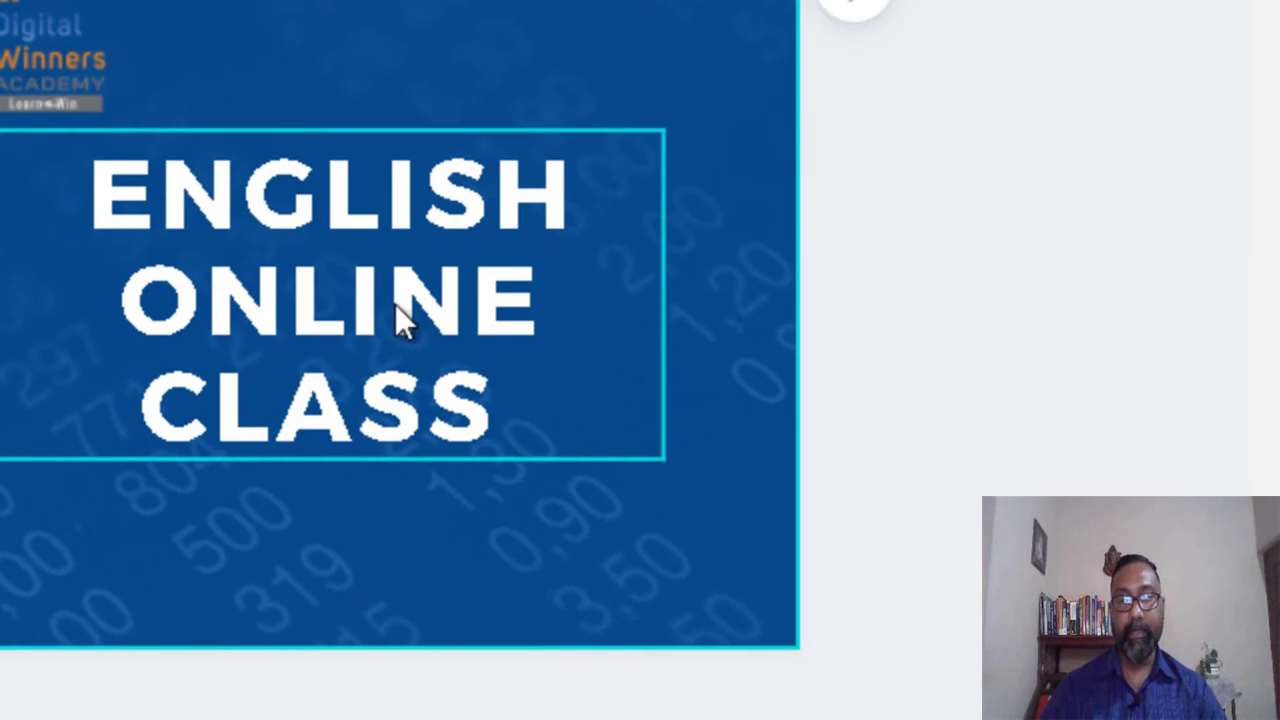
{"action": "left_click_drag", "start_coordinate": [443, 300], "coordinate": [467, 218]}
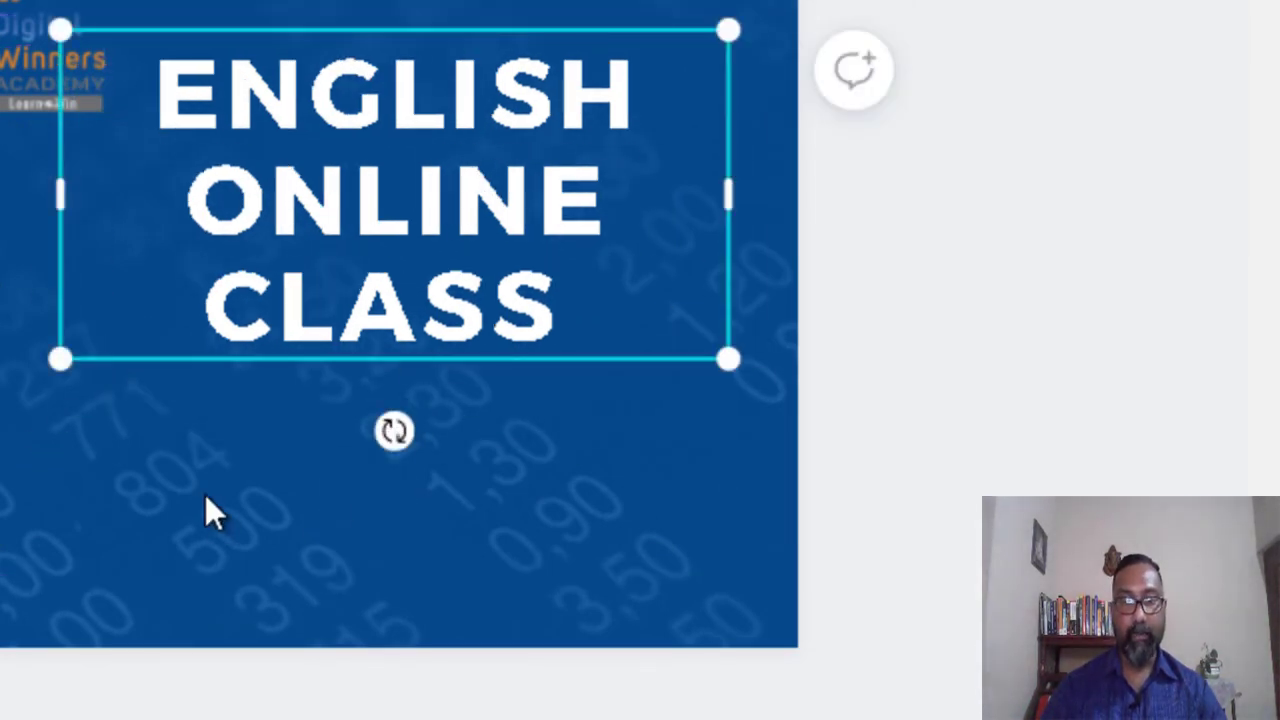
{"action": "left_click", "coordinate": [195, 470]}
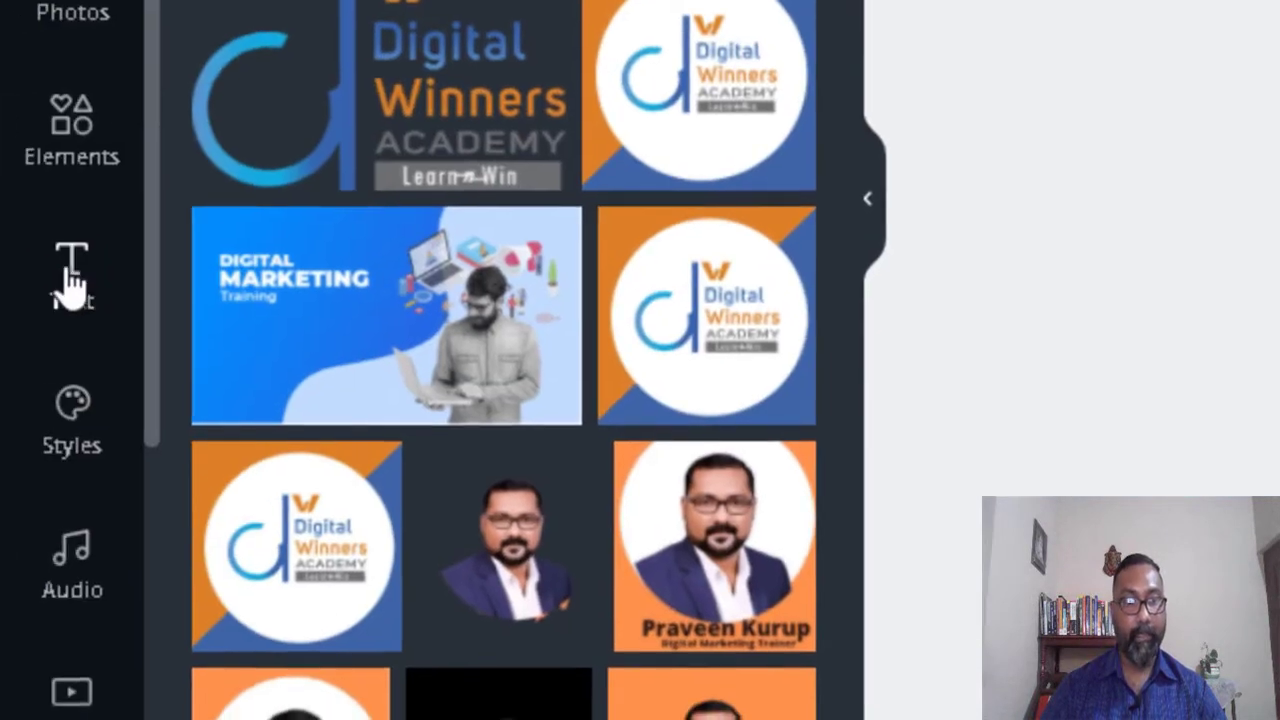
Step: Add a 'Digital Winners Academy' text box and centre it below the CLASS heading
{"action": "left_click", "coordinate": [71, 277]}
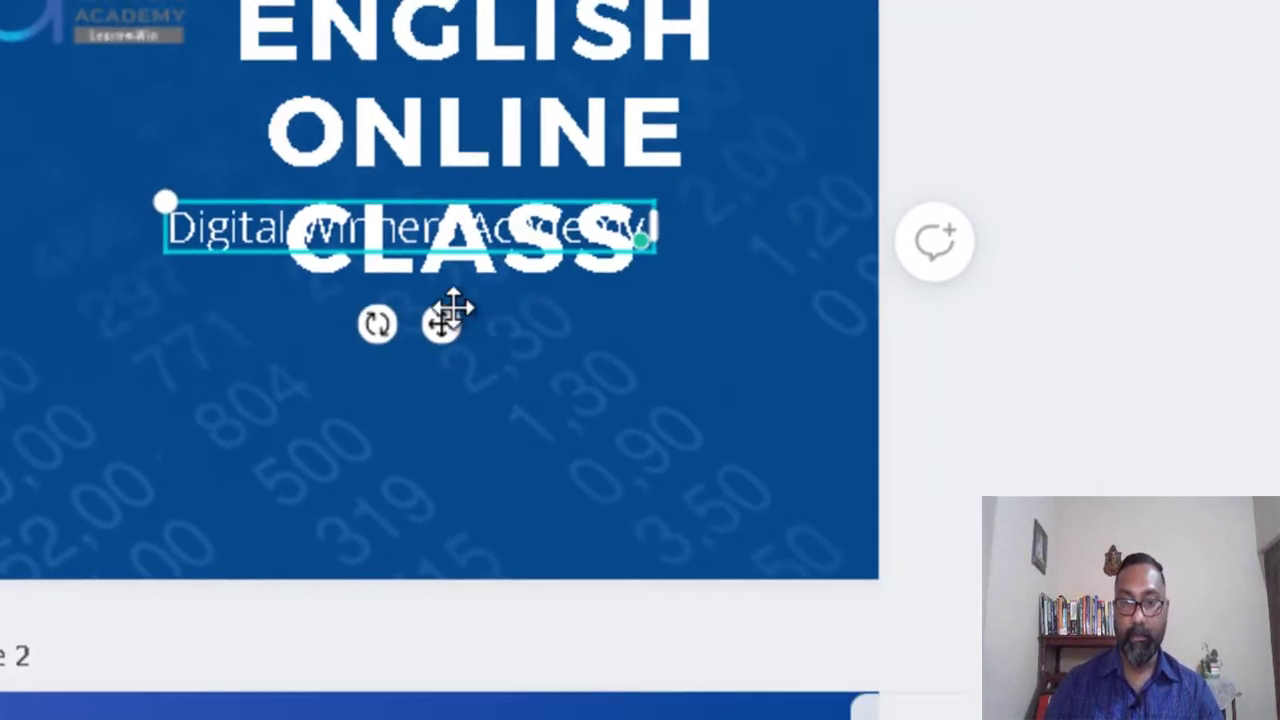
{"action": "left_click_drag", "start_coordinate": [441, 323], "coordinate": [447, 428]}
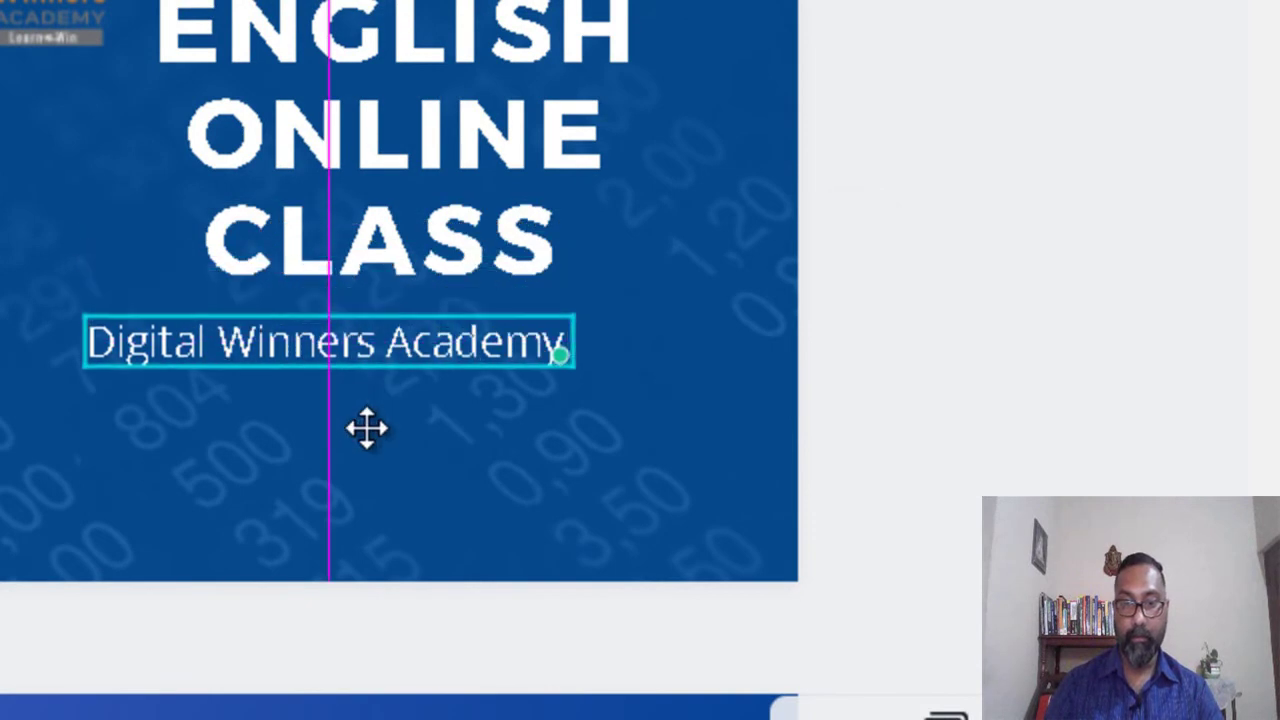
{"action": "left_click", "coordinate": [518, 418]}
{"action": "left_click_drag", "start_coordinate": [421, 342], "coordinate": [491, 334]}
{"action": "left_click", "coordinate": [287, 568]}
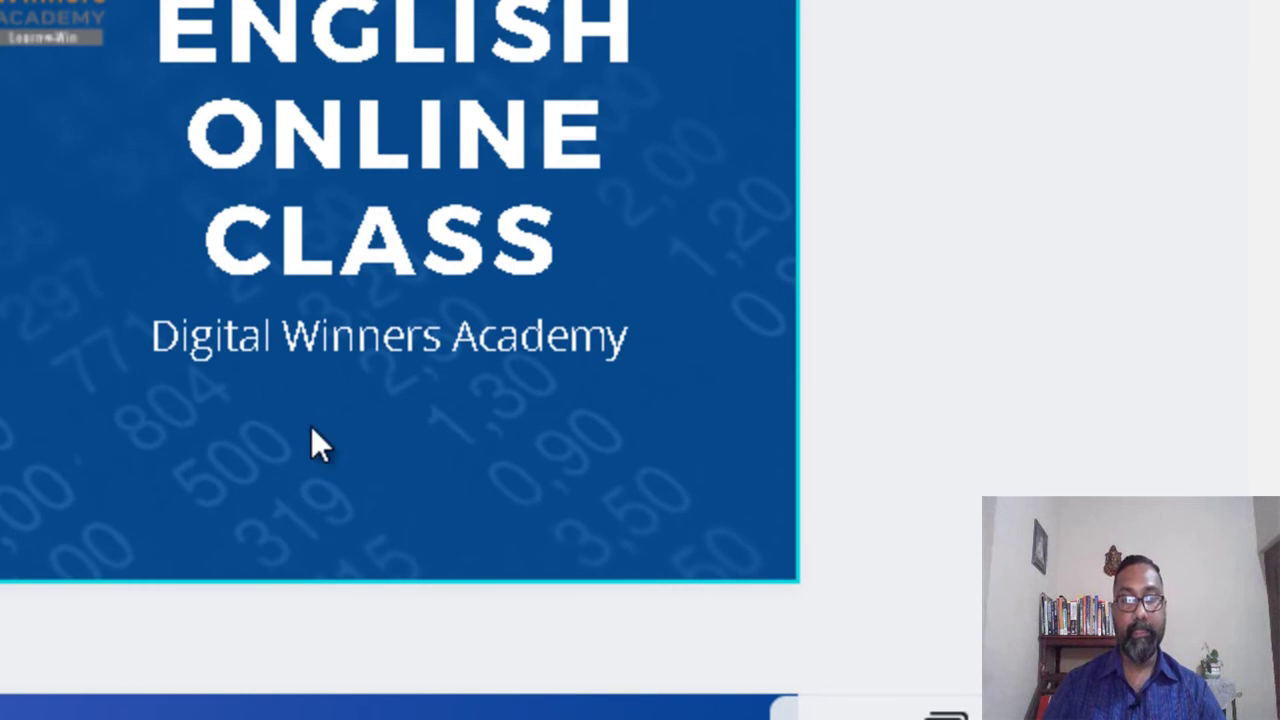
Step: Nudge the ENGLISH ONLINE CLASS title slightly higher on the slide
{"action": "left_click", "coordinate": [387, 159]}
{"action": "left_click_drag", "start_coordinate": [387, 151], "coordinate": [389, 130]}
{"action": "left_click", "coordinate": [298, 350]}
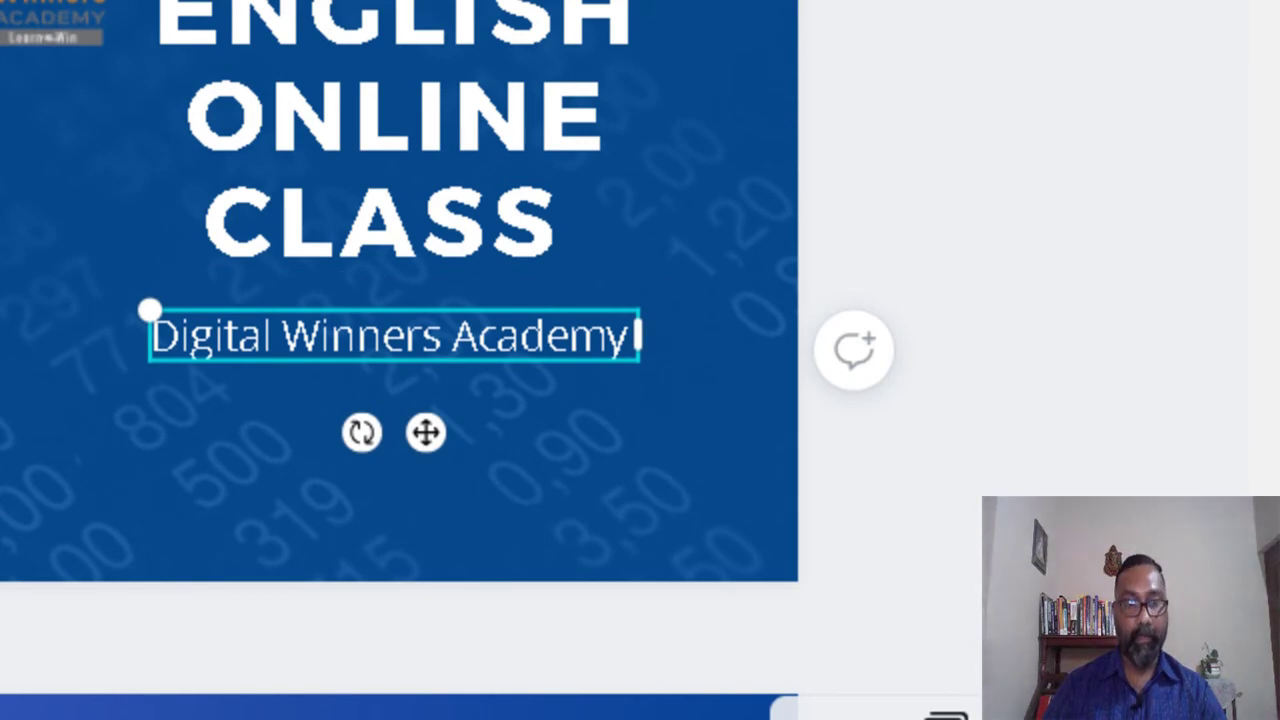
Step: Add a subheading below the academy name and replace its placeholder with the contact phone number
{"action": "left_click", "coordinate": [5, 440]}
{"action": "left_click", "coordinate": [149, 476]}
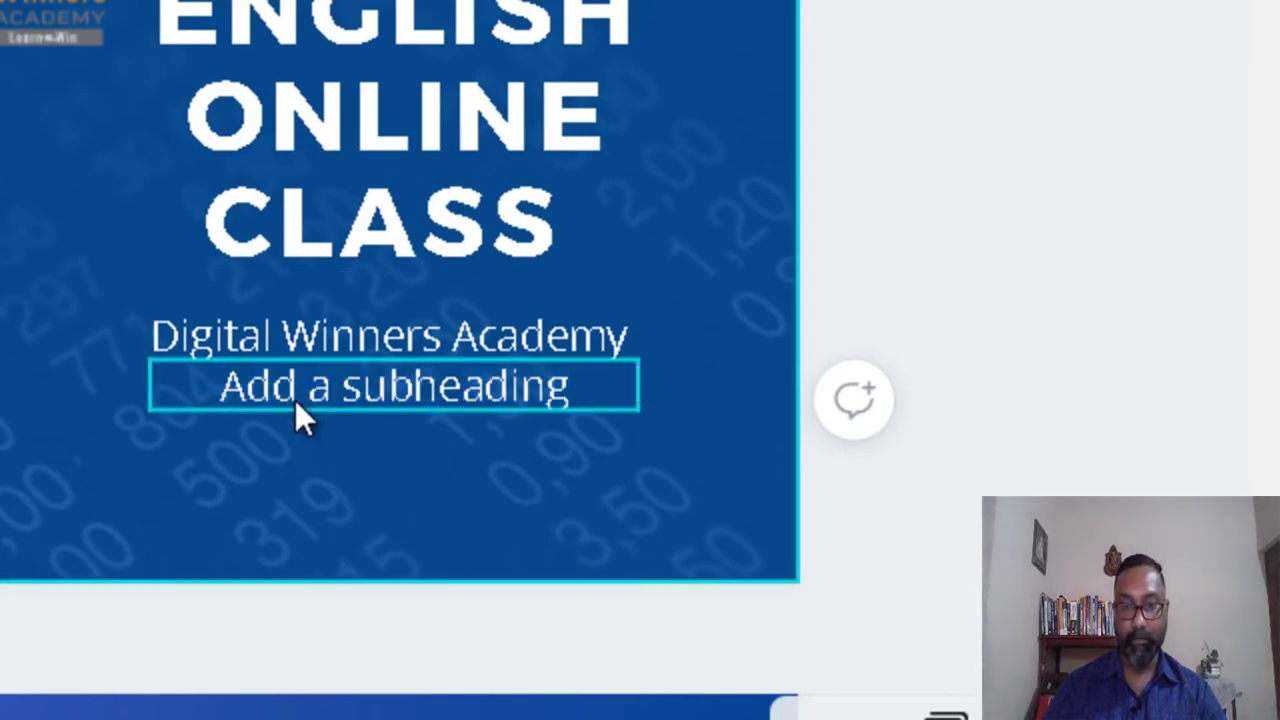
{"action": "left_click_drag", "start_coordinate": [310, 392], "coordinate": [295, 442]}
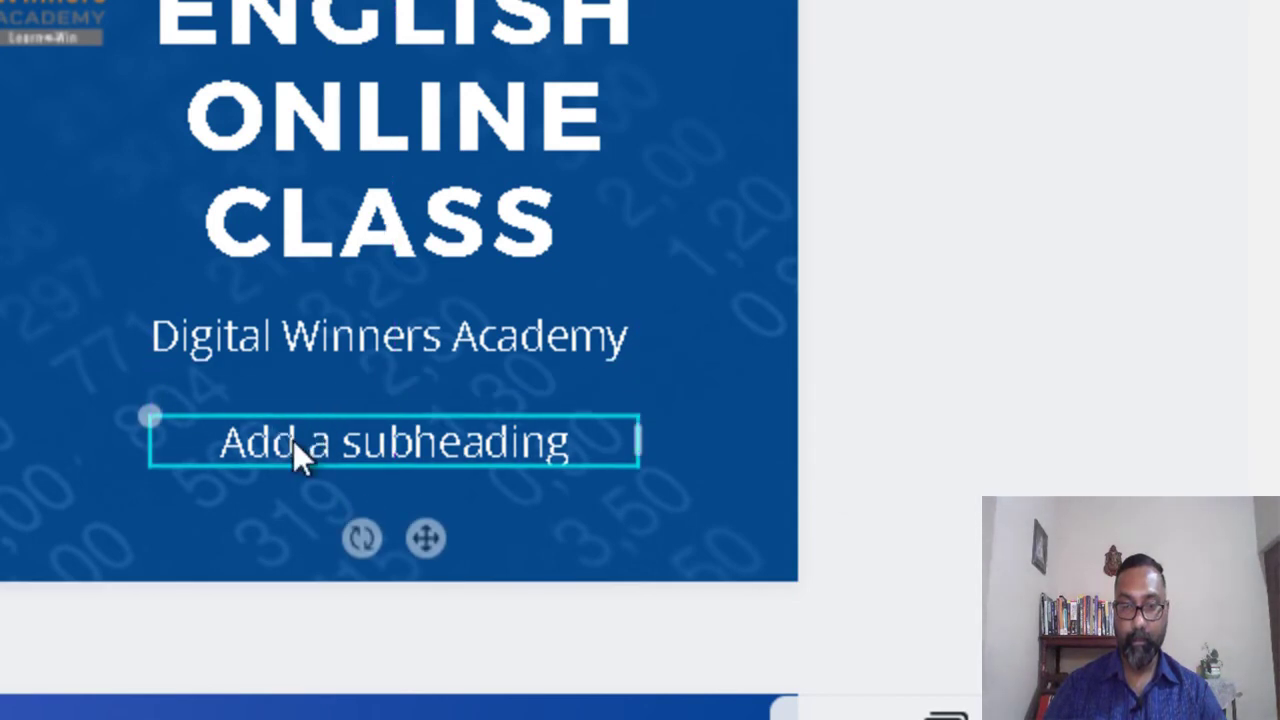
{"action": "double_click", "coordinate": [293, 440]}
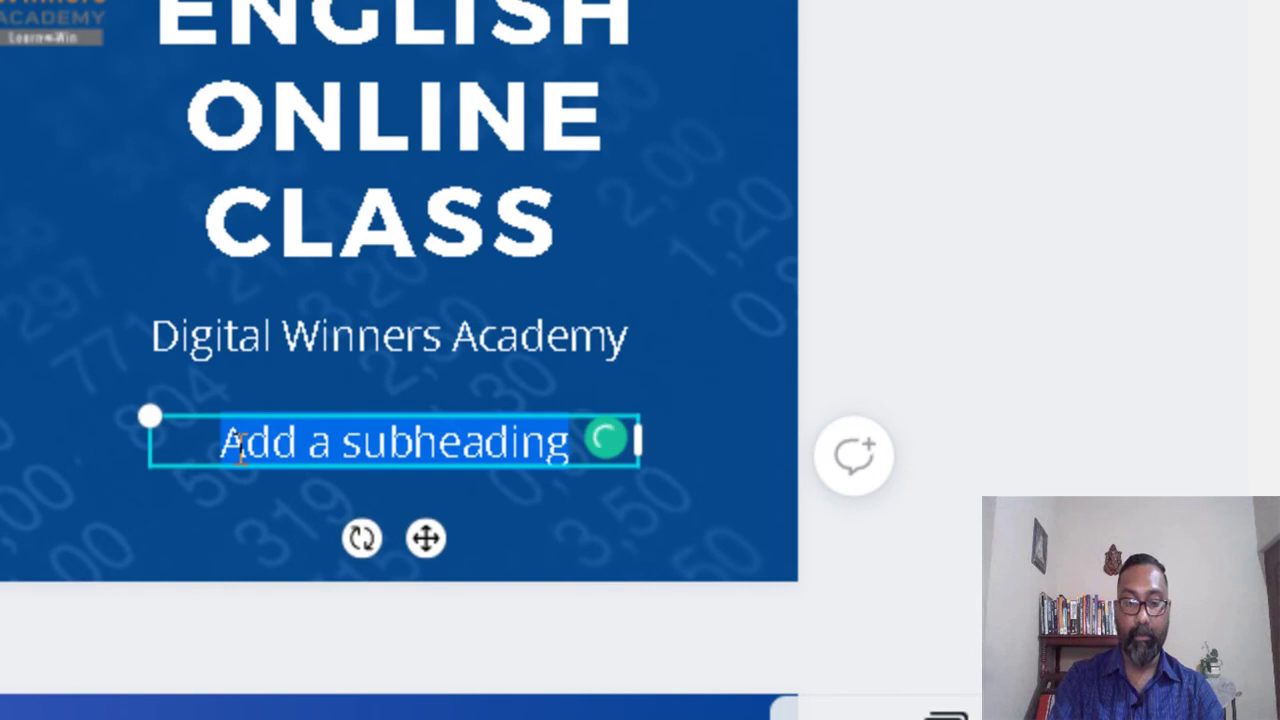
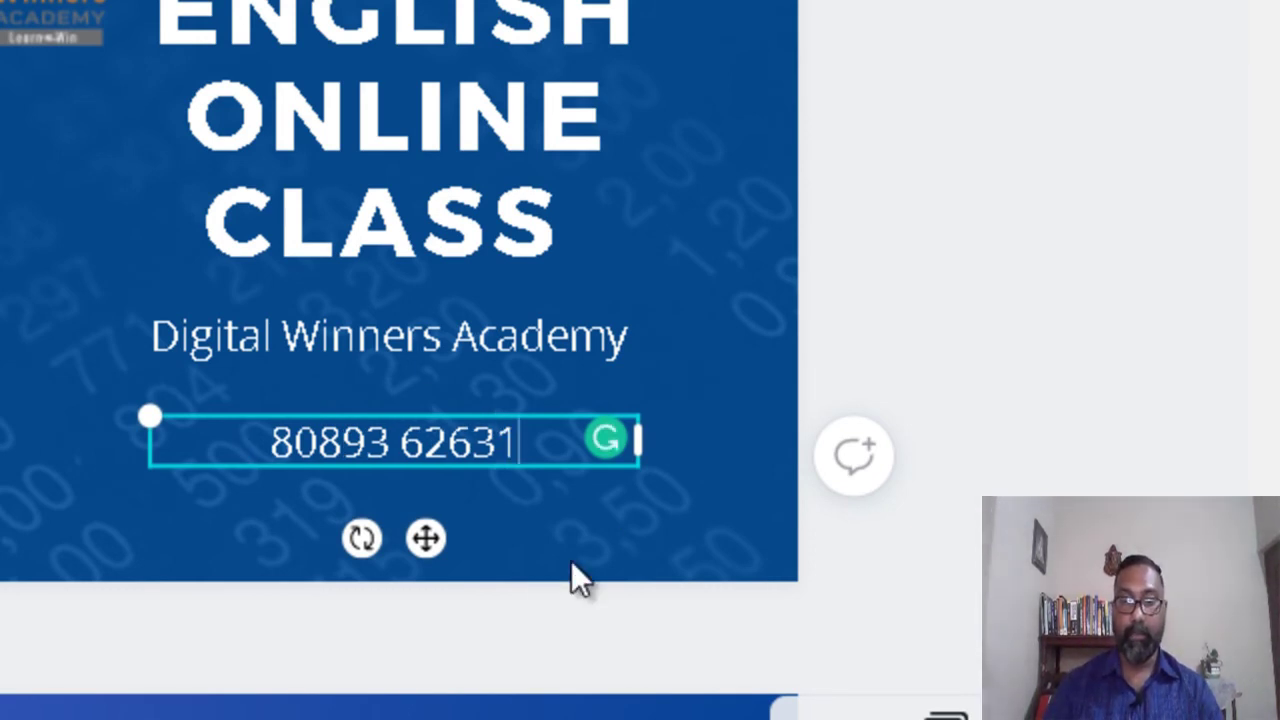
{"action": "left_click", "coordinate": [523, 577]}
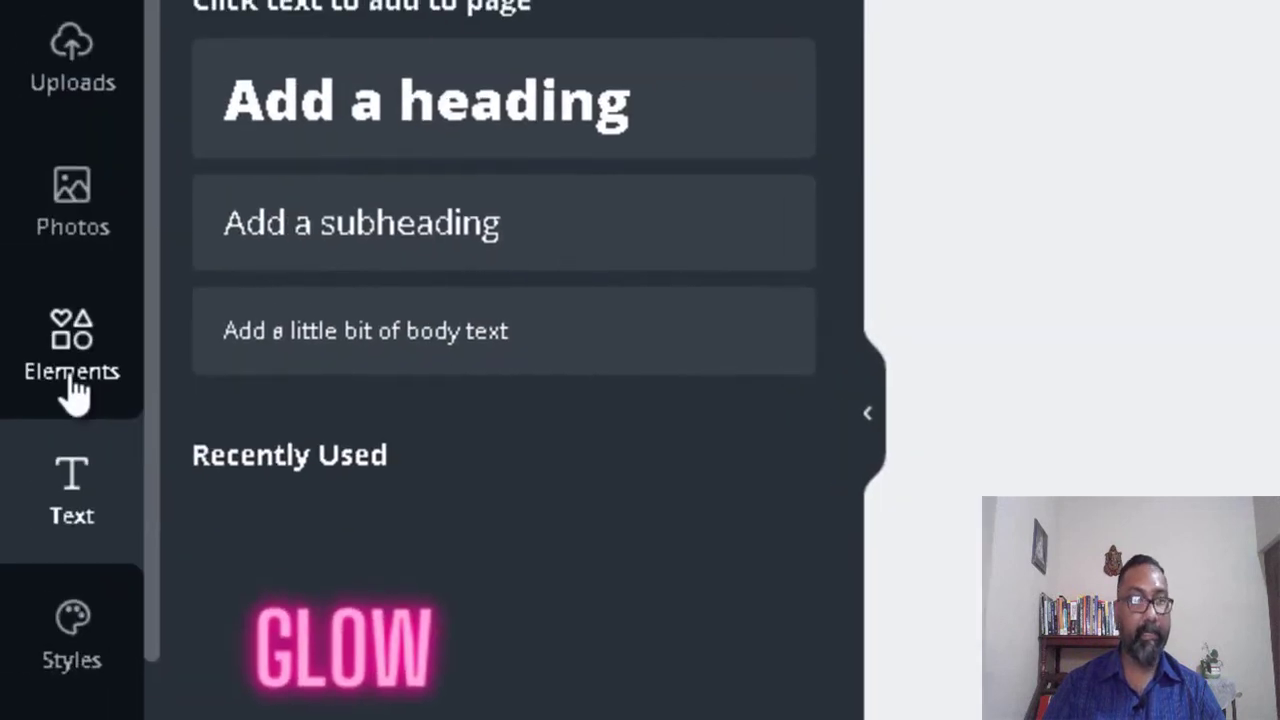
Step: Add a small WhatsApp icon (118 px) to the left of the phone number
{"action": "left_click", "coordinate": [75, 393]}
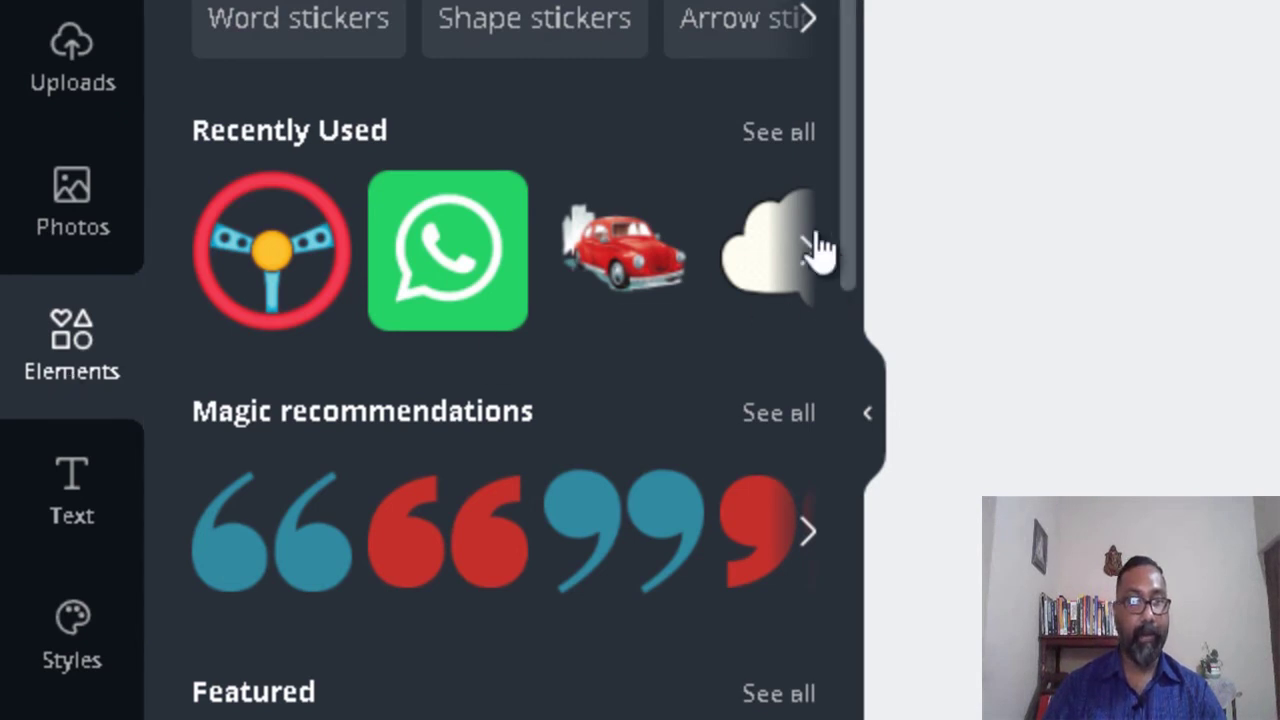
{"action": "scroll", "coordinate": [849, 140], "scroll_direction": "down", "scroll_amount": 1}
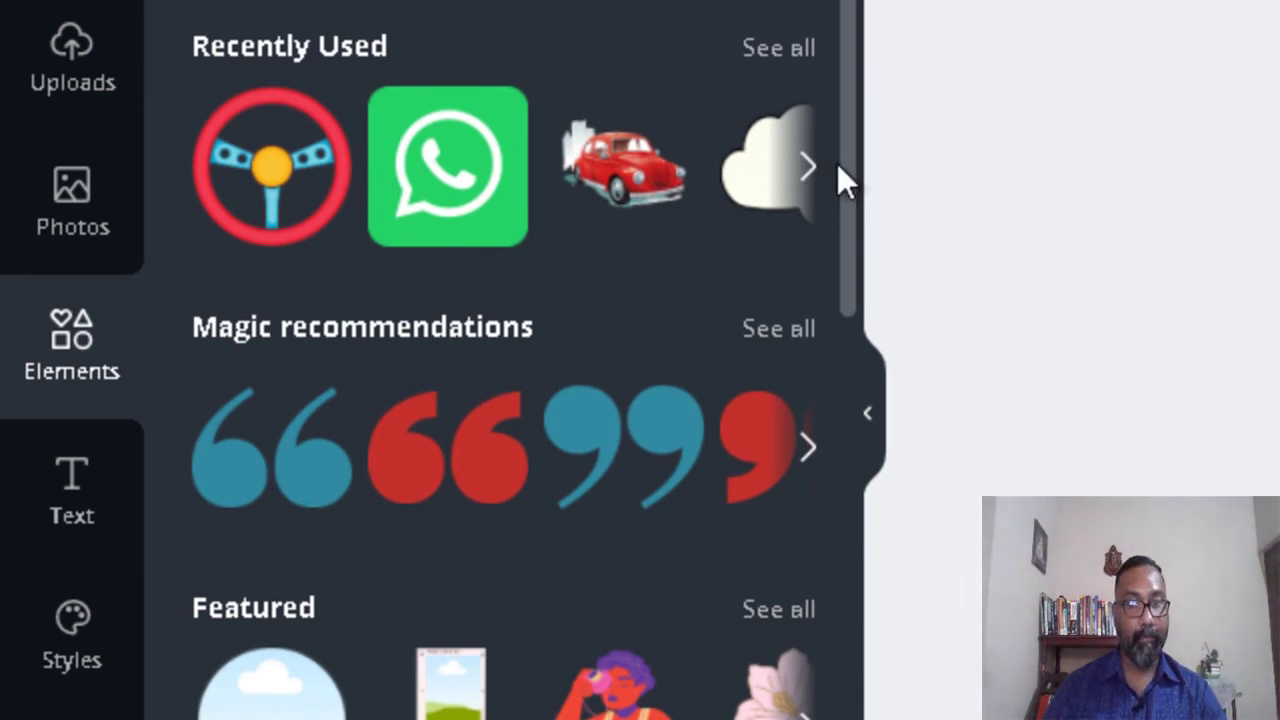
{"action": "left_click", "coordinate": [490, 178]}
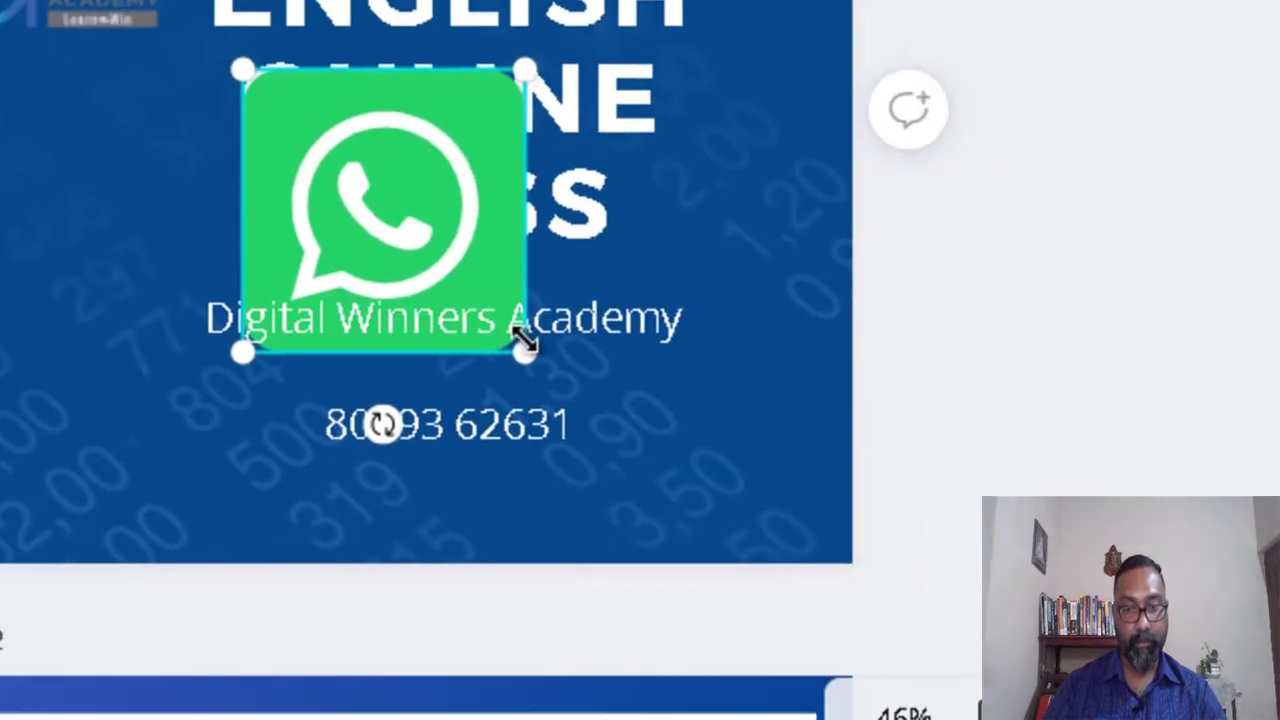
{"action": "left_click_drag", "start_coordinate": [524, 342], "coordinate": [330, 182]}
{"action": "left_click_drag", "start_coordinate": [264, 128], "coordinate": [165, 430]}
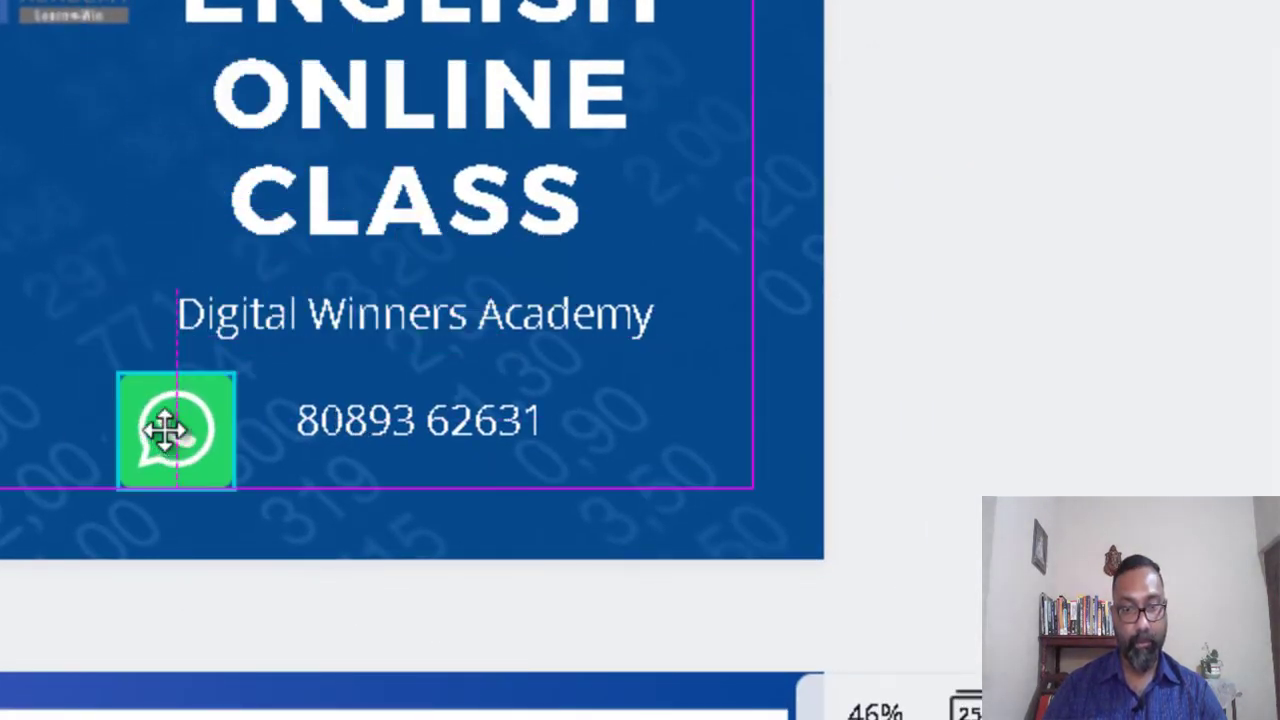
{"action": "left_click_drag", "start_coordinate": [238, 477], "coordinate": [212, 413]}
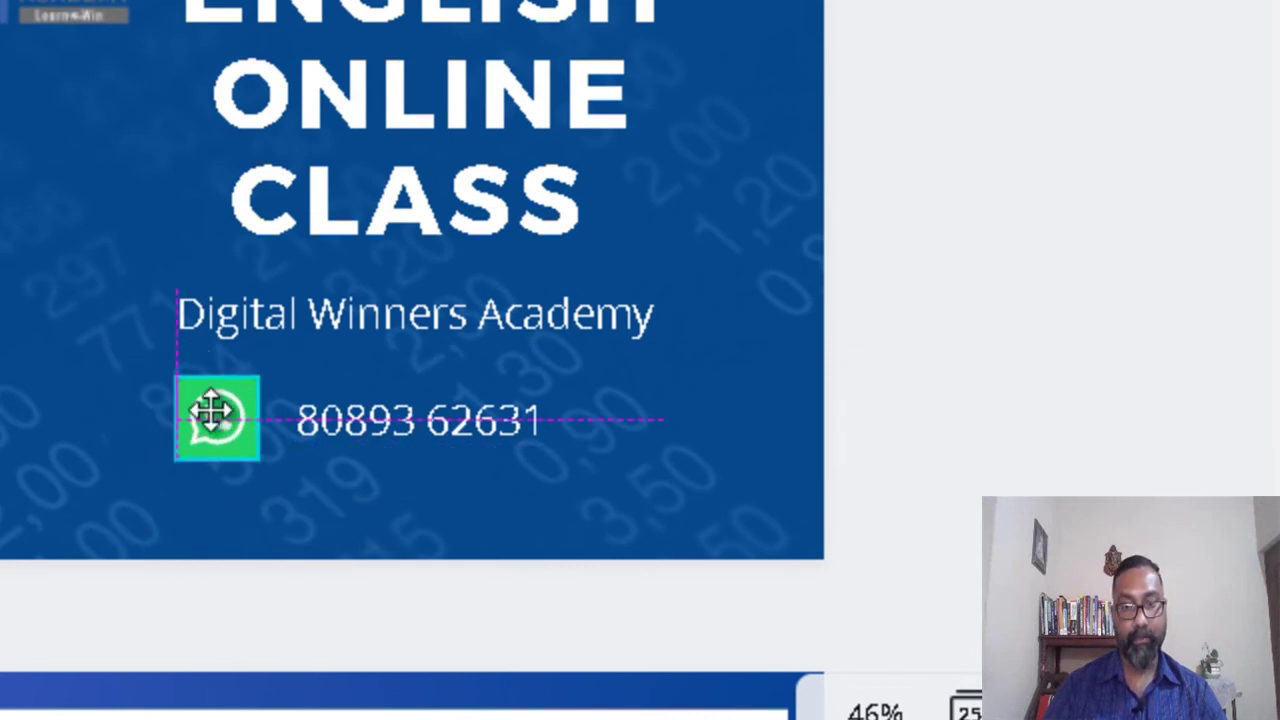
{"action": "left_click", "coordinate": [663, 417]}
Step: Enlarge the Digital Winners Academy text to font size 42
{"action": "left_click", "coordinate": [335, 306]}
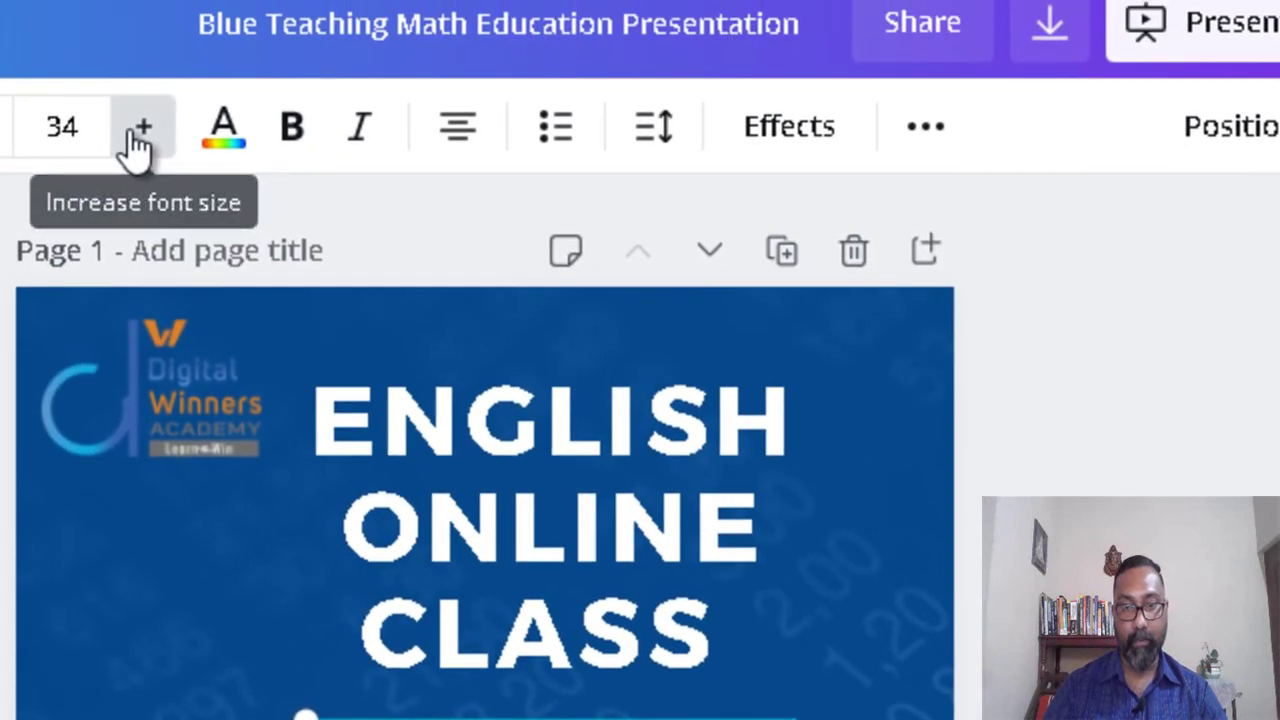
{"action": "left_click", "coordinate": [140, 128]}
{"action": "left_click", "coordinate": [140, 128]}
{"action": "left_click", "coordinate": [140, 128]}
{"action": "left_click", "coordinate": [140, 128]}
{"action": "left_click", "coordinate": [140, 128]}
{"action": "left_click", "coordinate": [140, 128]}
{"action": "left_click", "coordinate": [140, 128]}
{"action": "left_click", "coordinate": [140, 128]}
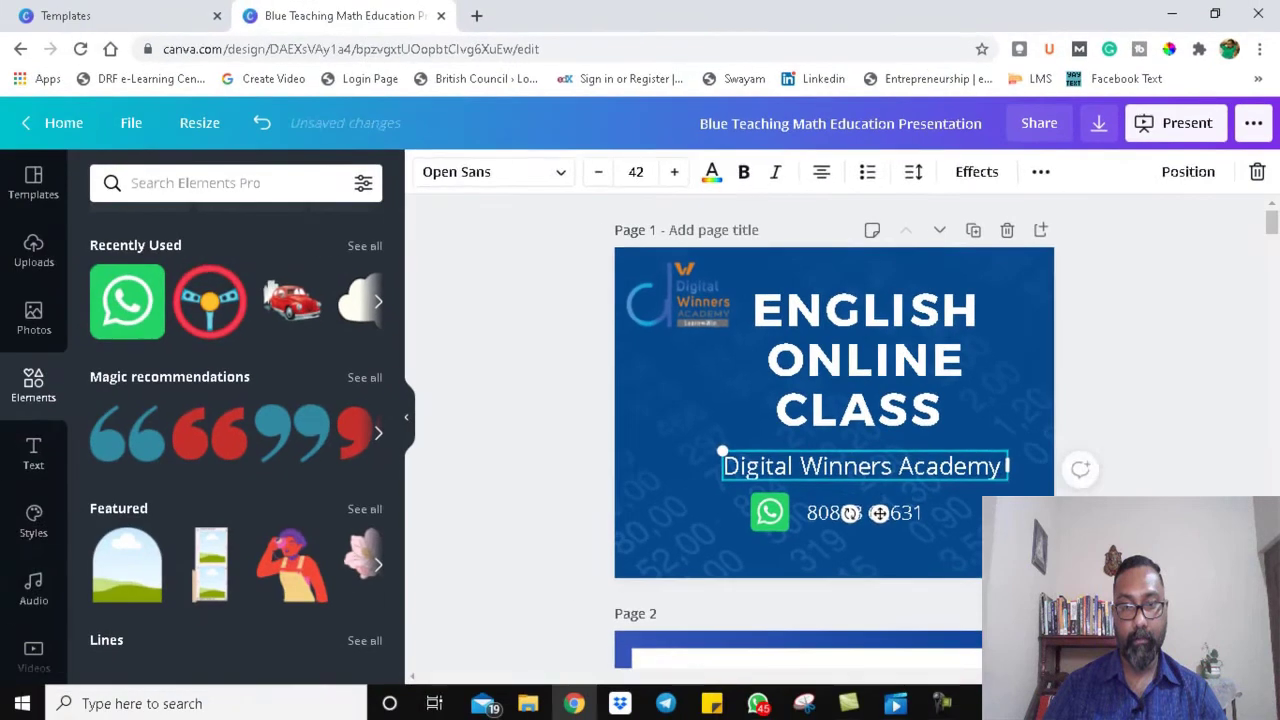
Step: Reduce the ENGLISH ONLINE CLASS title to font size 76
{"action": "left_click", "coordinate": [778, 346]}
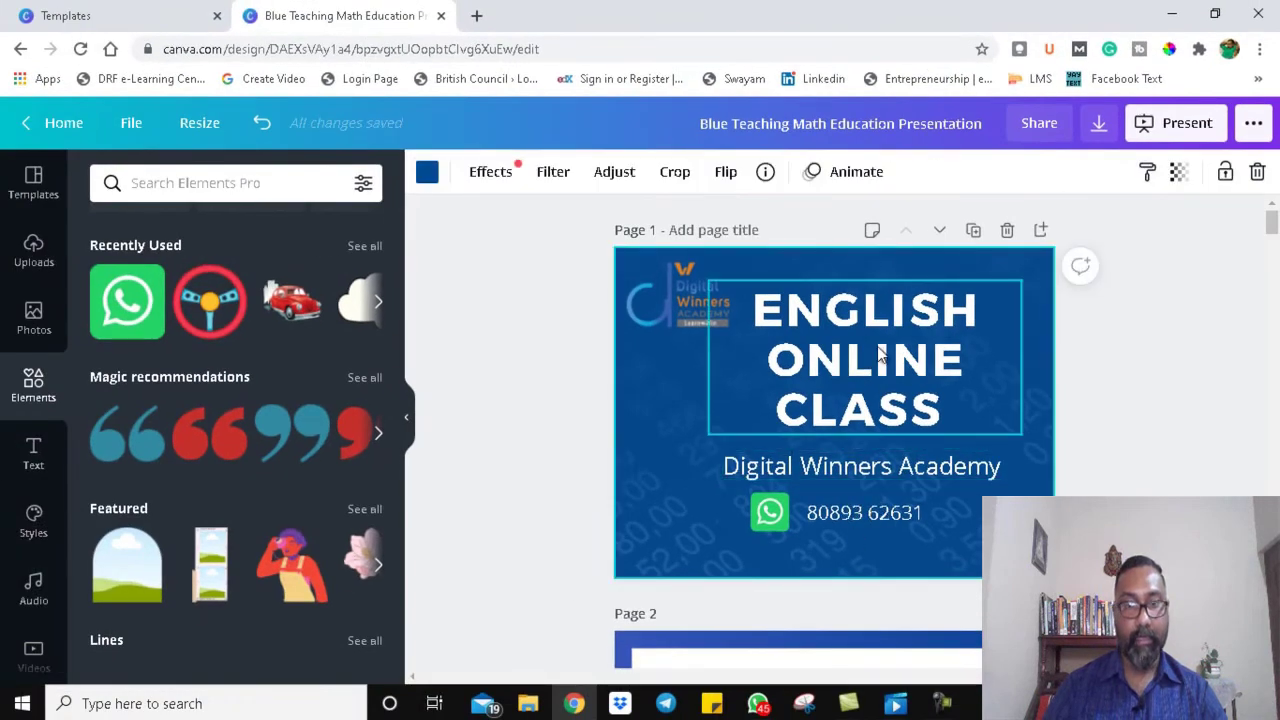
{"action": "left_click", "coordinate": [778, 346]}
{"action": "left_click", "coordinate": [599, 174]}
{"action": "left_click", "coordinate": [599, 174]}
{"action": "left_click", "coordinate": [599, 174]}
{"action": "left_click", "coordinate": [599, 174]}
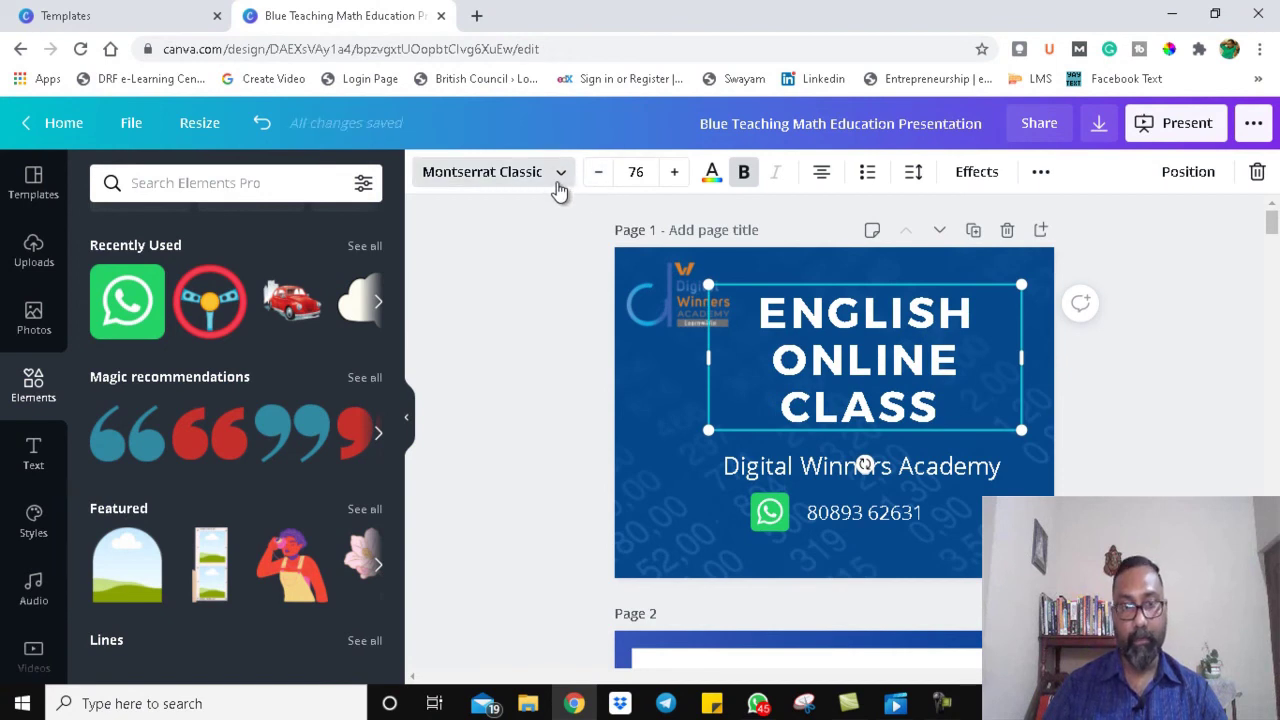
Step: Set the title font to Archivo Black, then briefly open and close the Download panel
{"action": "left_click", "coordinate": [560, 178]}
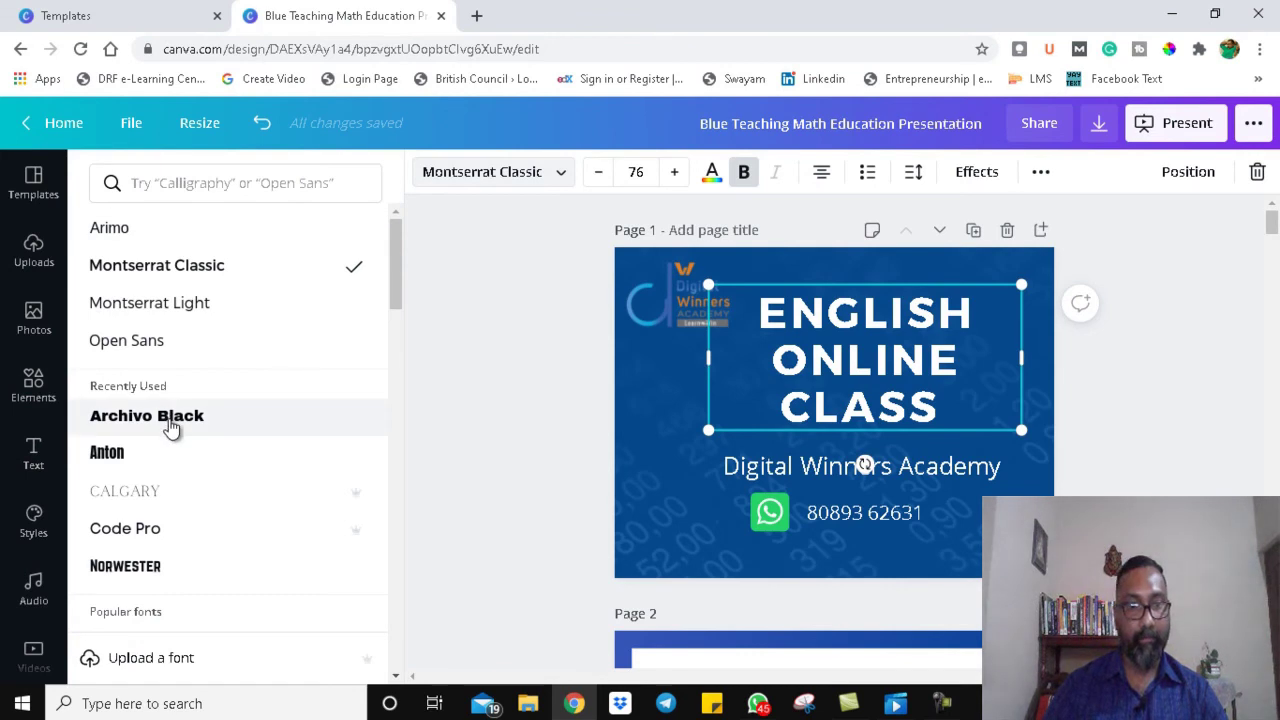
{"action": "left_click", "coordinate": [172, 428]}
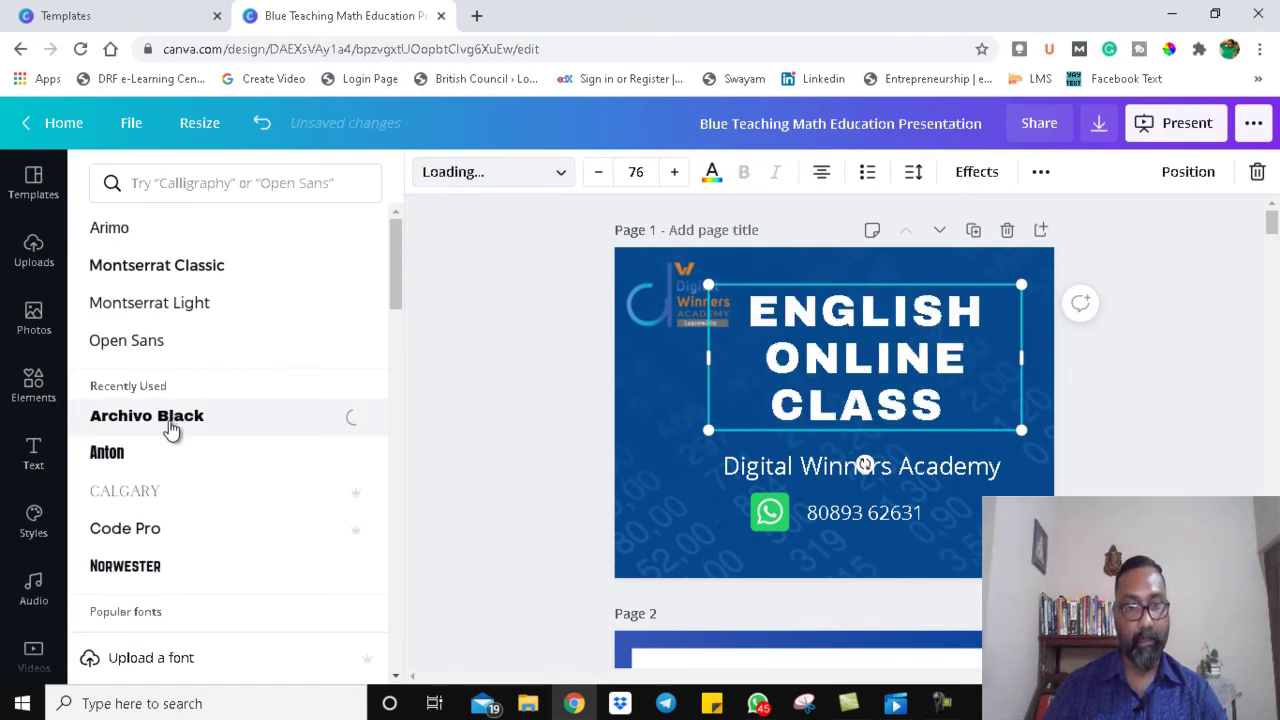
{"action": "left_click", "coordinate": [490, 172]}
{"action": "left_click", "coordinate": [1146, 337]}
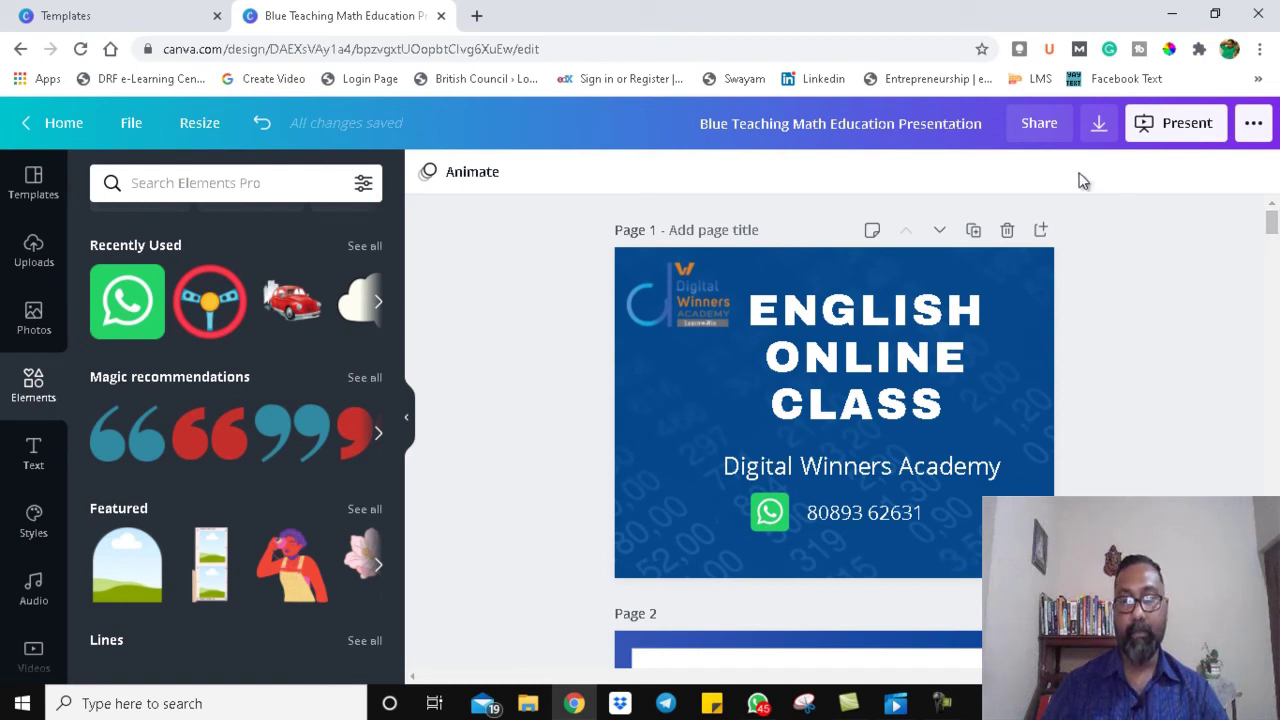
{"action": "left_click", "coordinate": [1101, 124]}
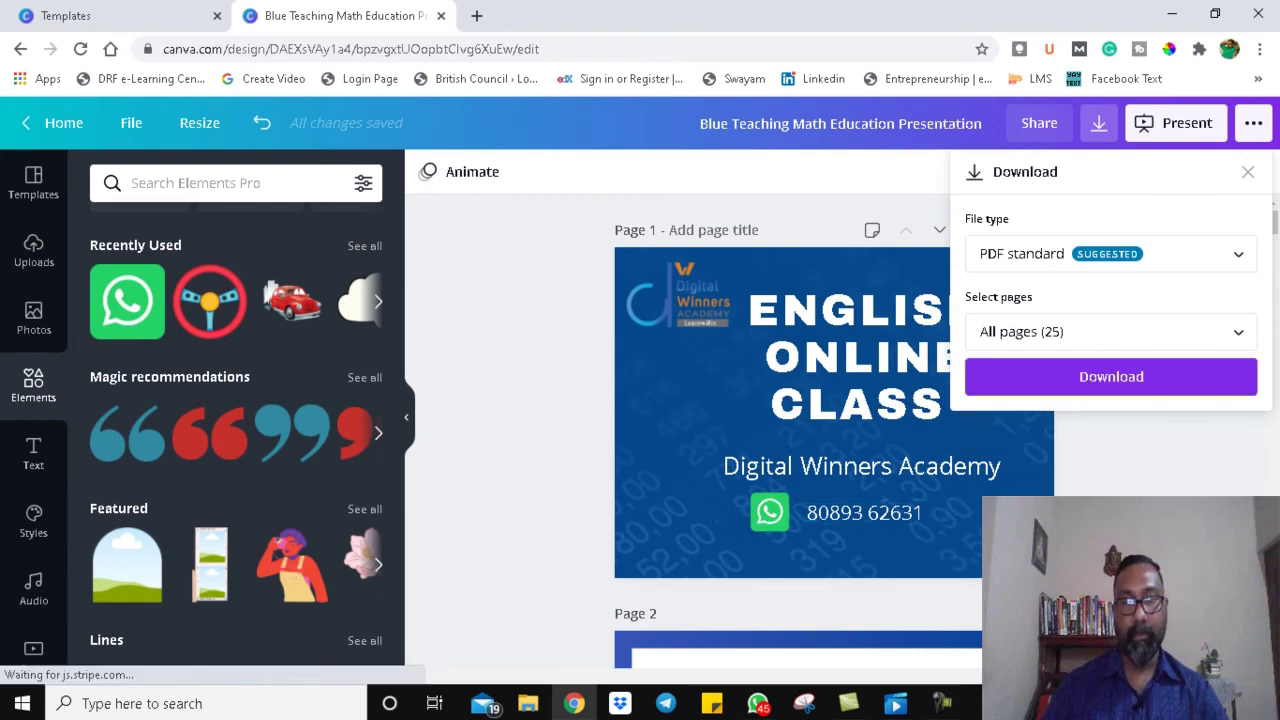
{"action": "left_click", "coordinate": [1160, 496]}
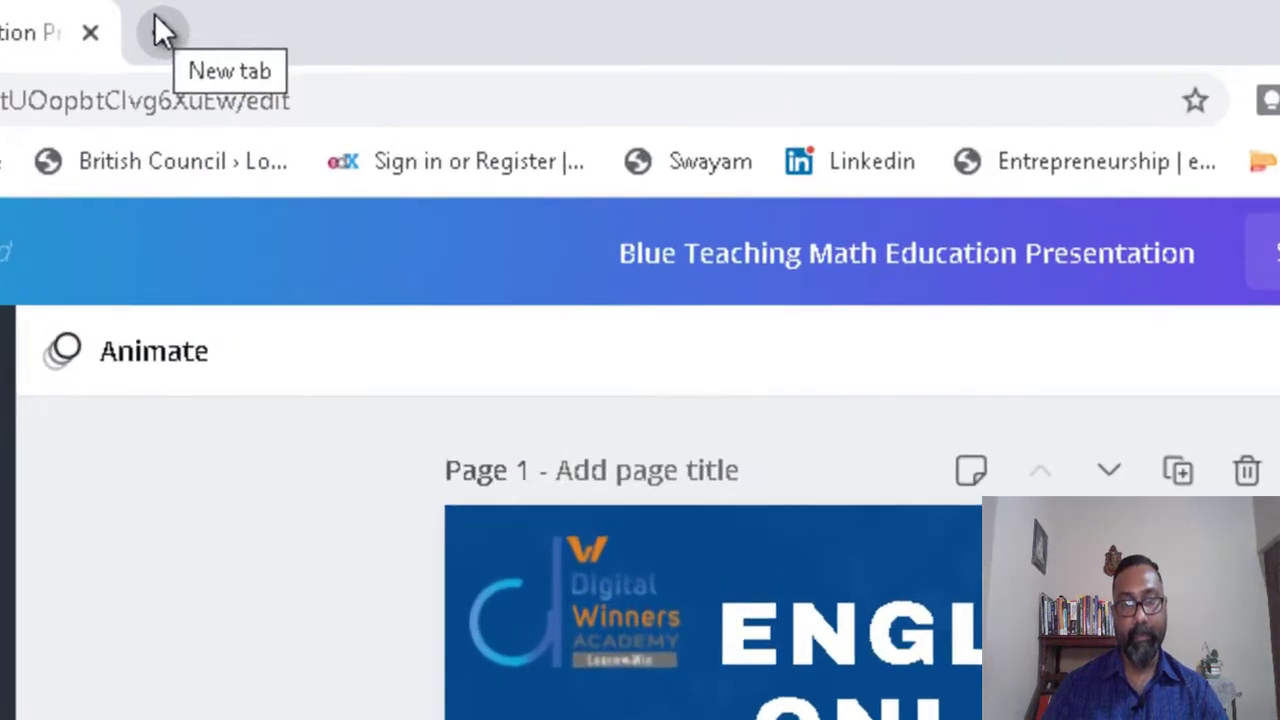
Step: In a new Chrome tab, open the Google Input Tools Malayalam page from the address-bar suggestions
{"action": "left_click", "coordinate": [122, 42]}
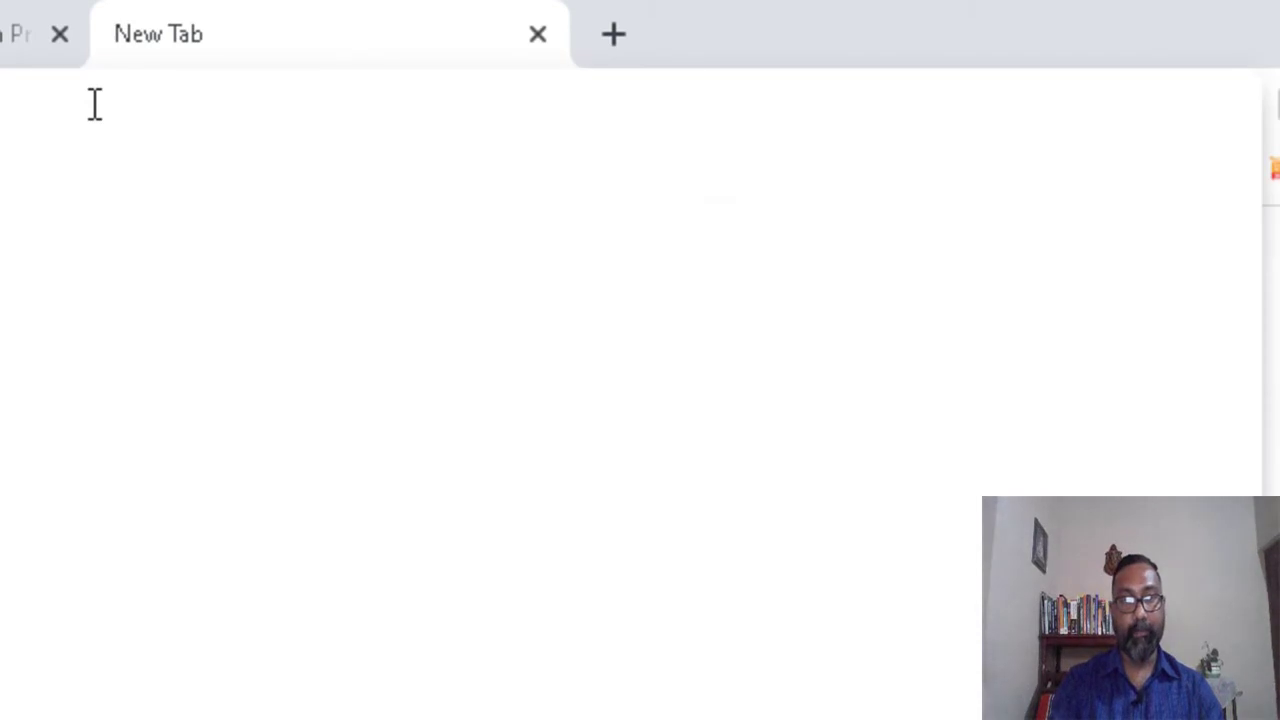
{"action": "type", "text": "e"}
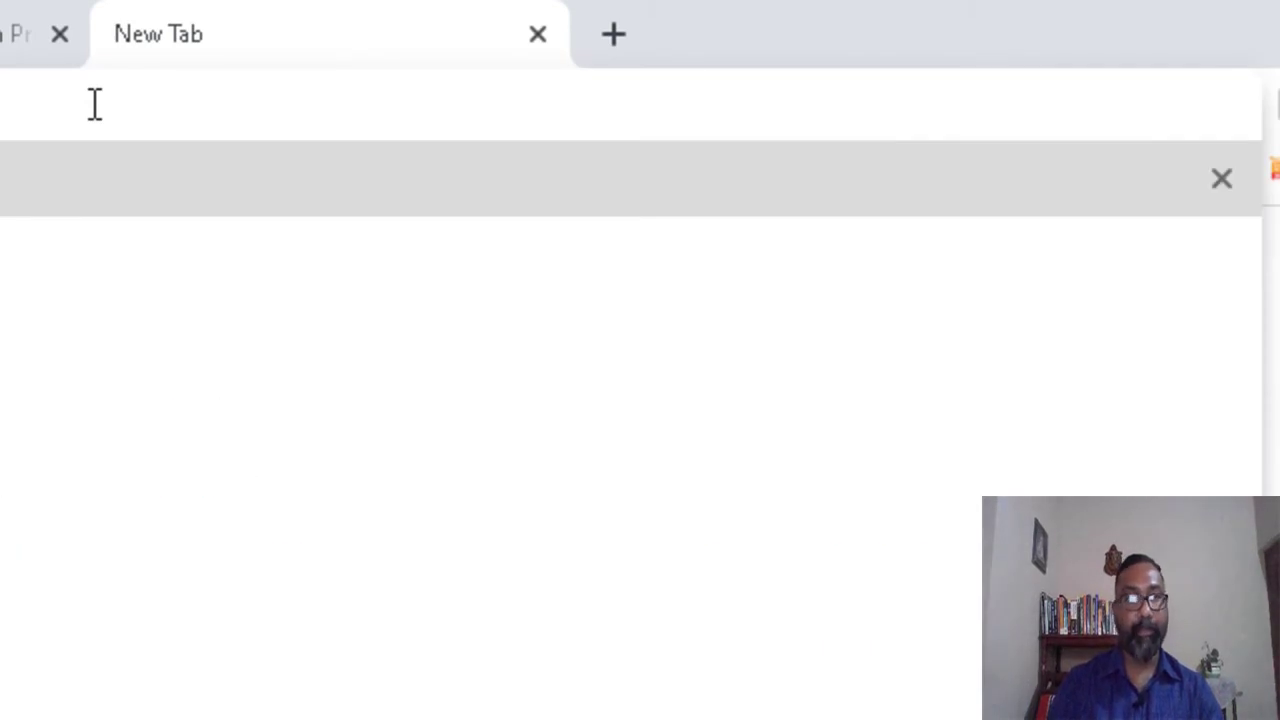
{"action": "key", "text": "Down"}
{"action": "key", "text": "Up"}
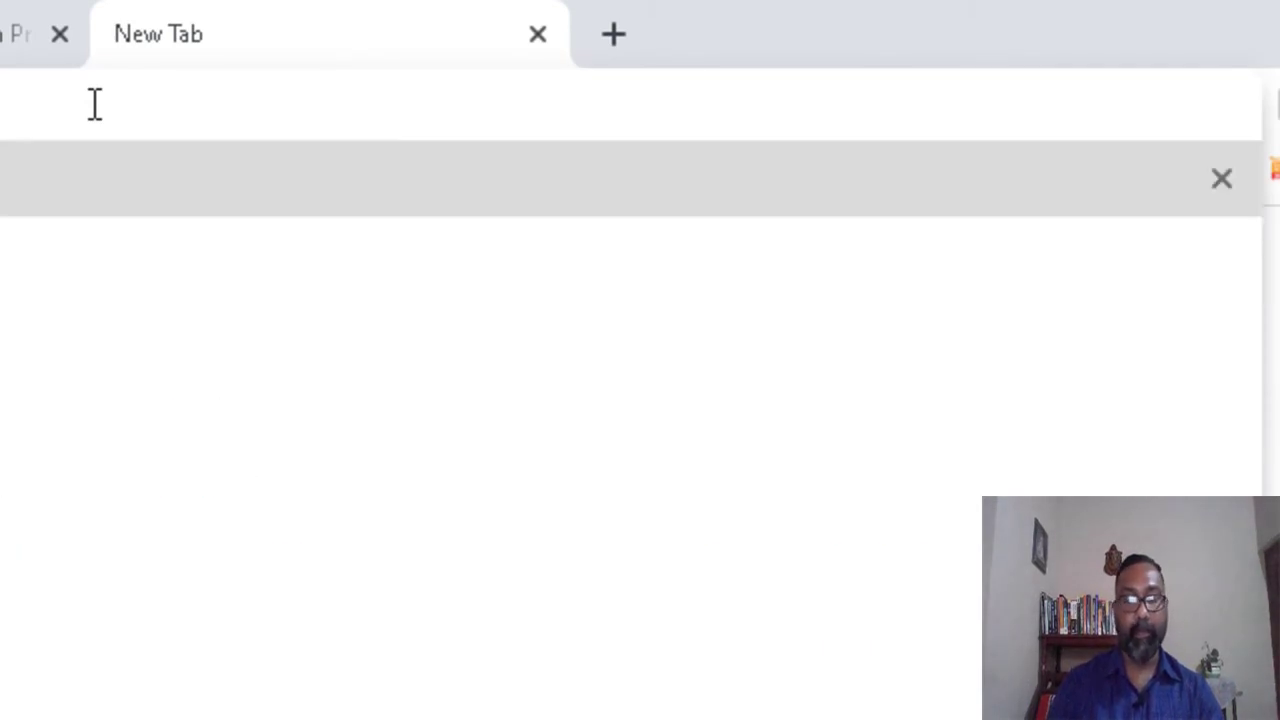
{"action": "key", "text": "Return"}
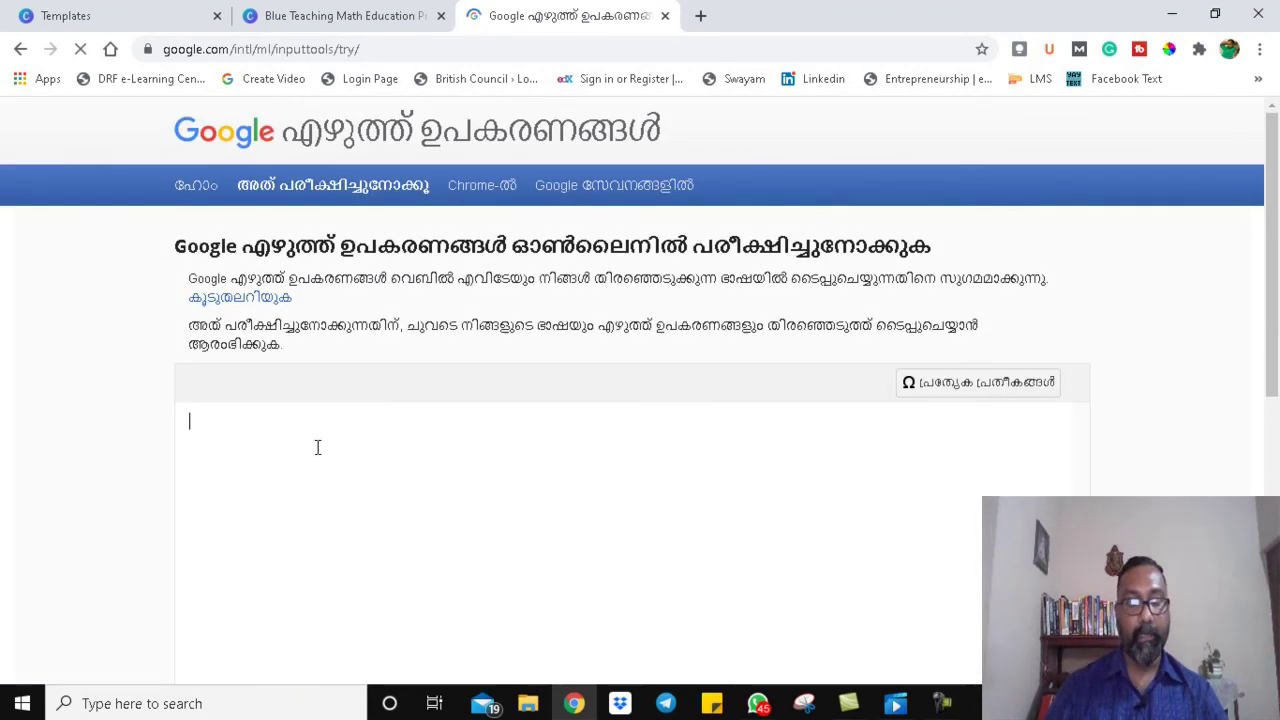
Step: Type 'English Online Class' phonetically, picking the Malayalam candidates ഇംഗ്ലീഷ് ഓൺലൈൻ ക്ലാസ്
{"action": "type", "text": "E"}
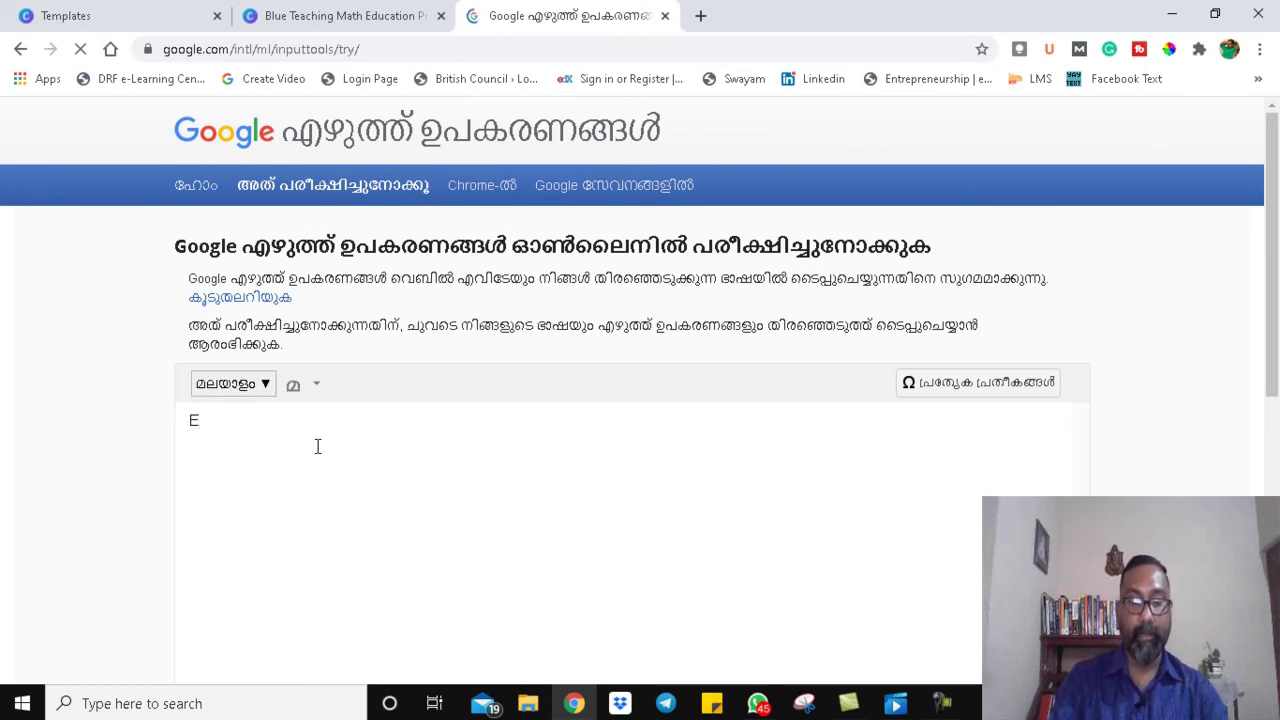
{"action": "type", "text": "g"}
{"action": "key", "text": "space"}
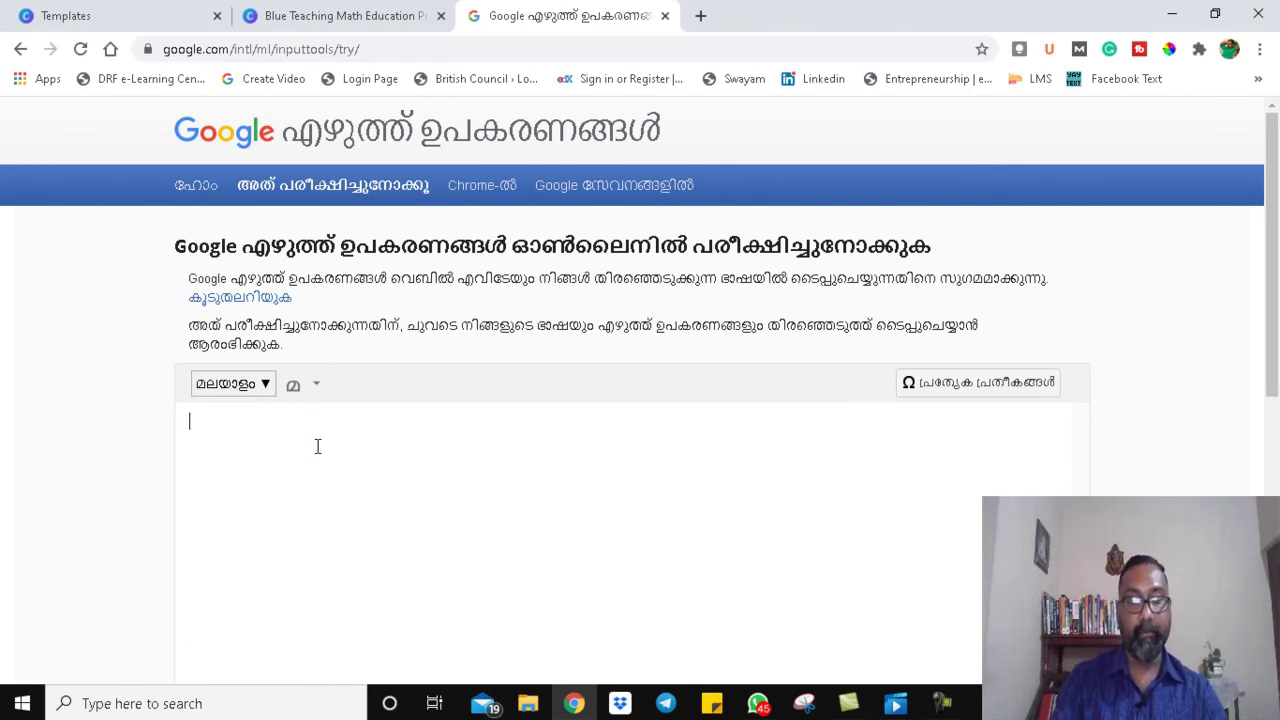
{"action": "type", "text": "Englis"}
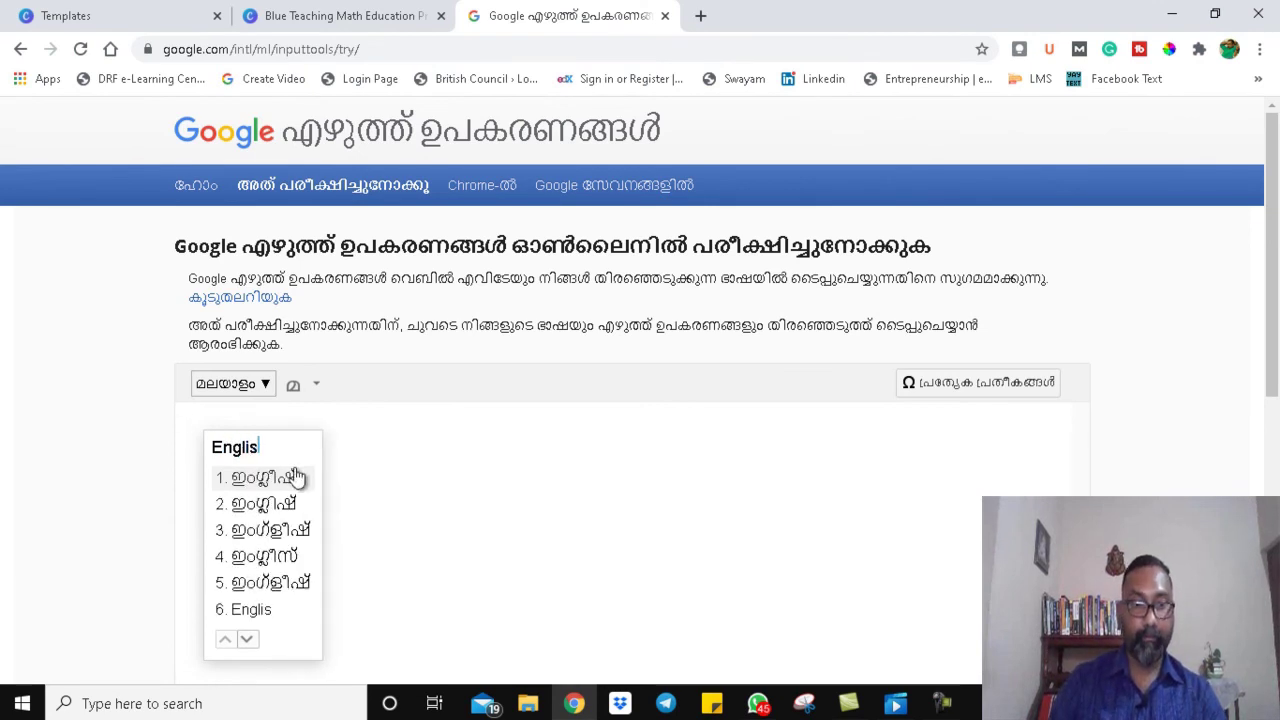
{"action": "left_click", "coordinate": [293, 476]}
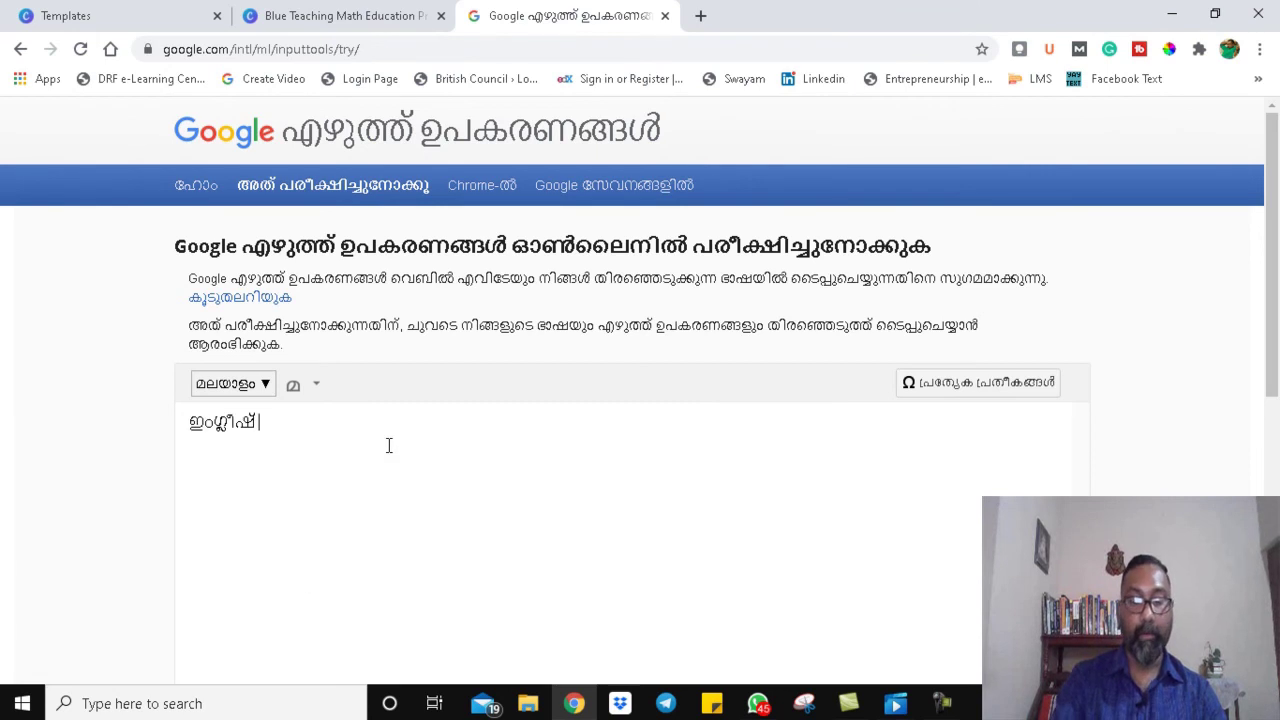
{"action": "type", "text": "Online"}
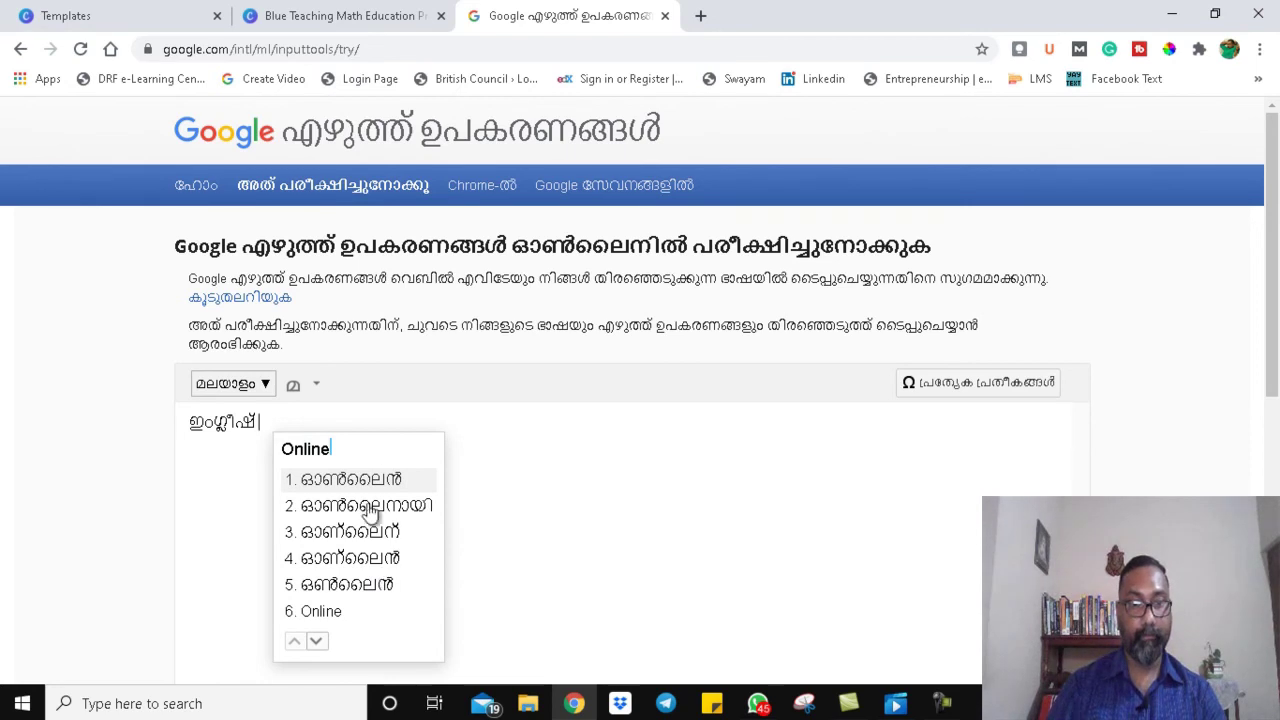
{"action": "left_click", "coordinate": [368, 481]}
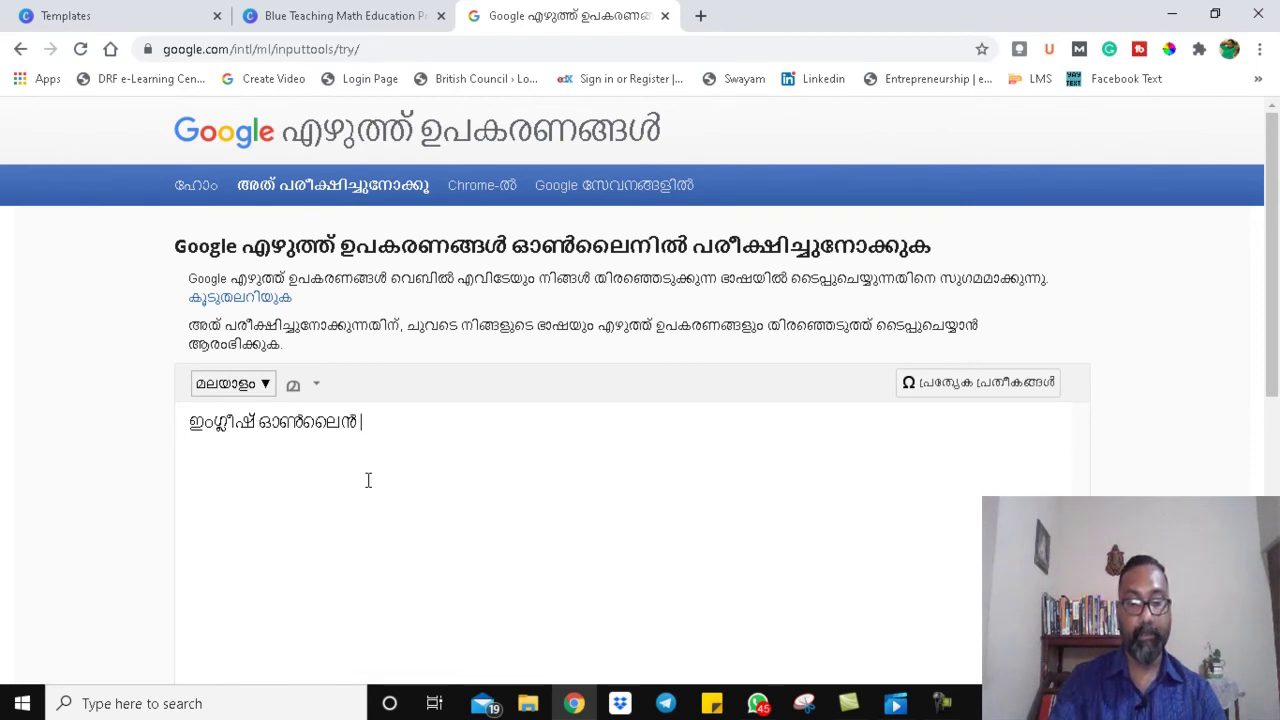
{"action": "type", "text": "Class"}
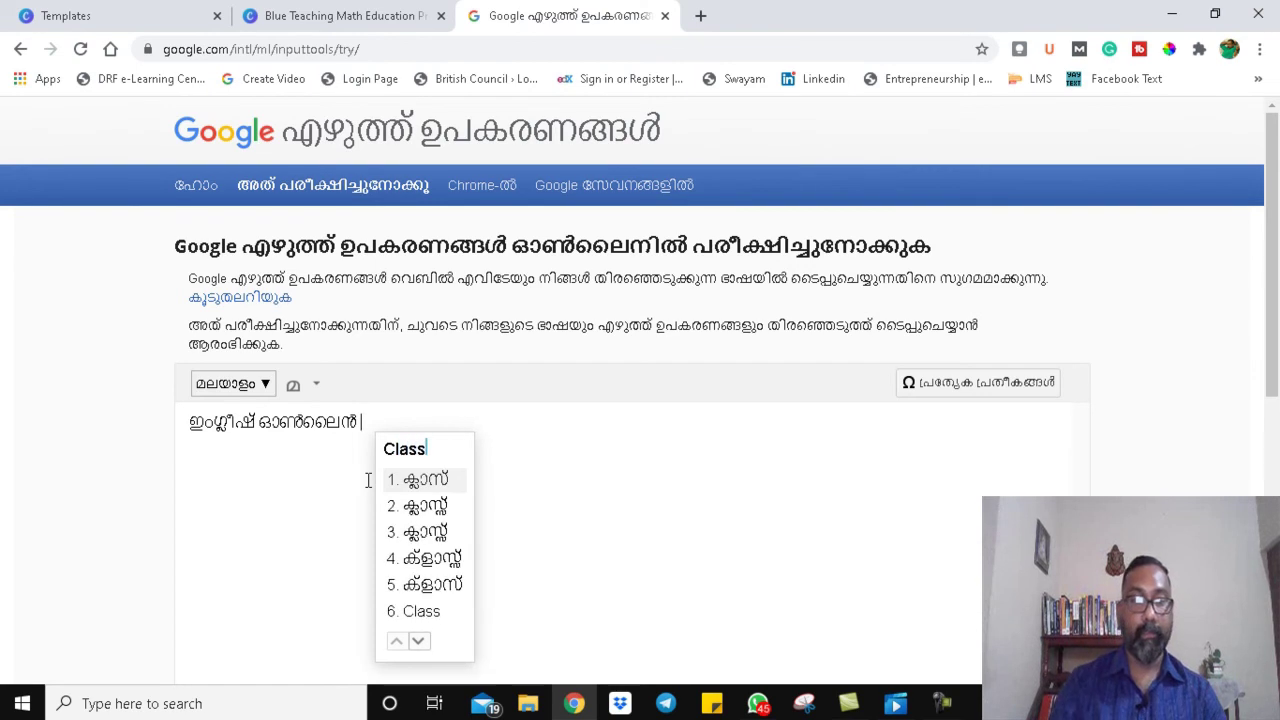
{"action": "left_click", "coordinate": [438, 482]}
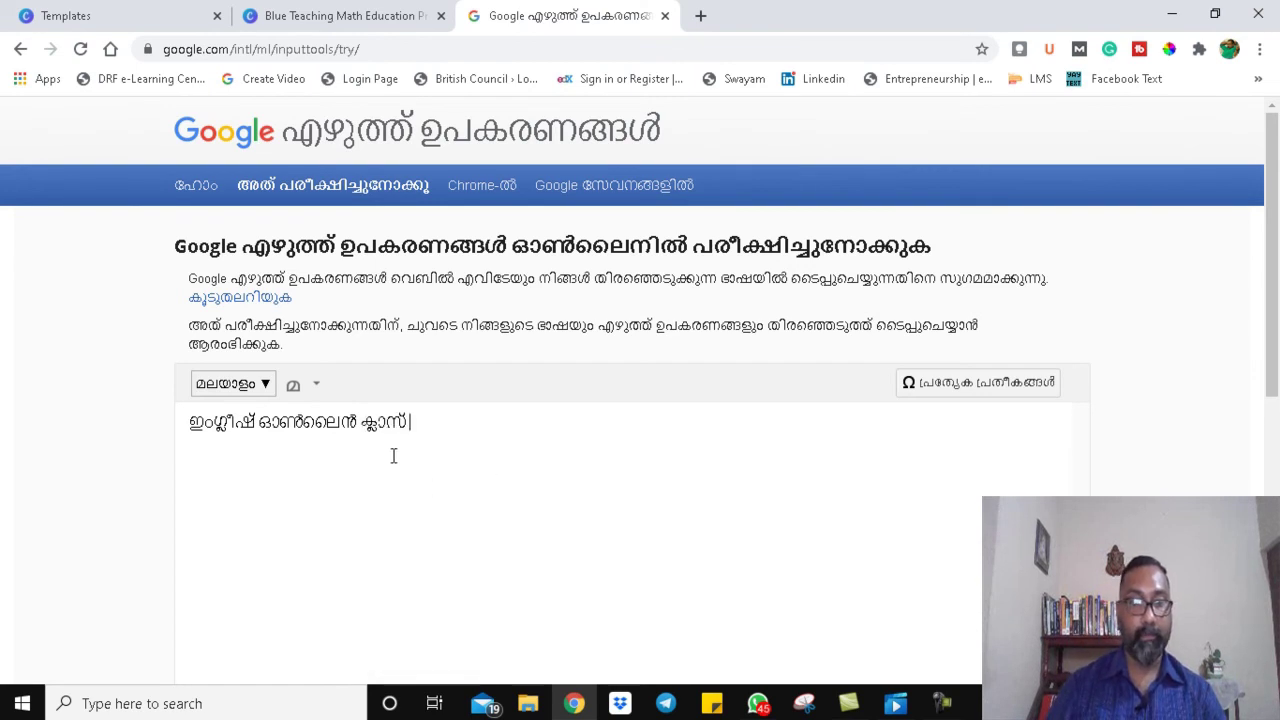
Step: Try adding 'for beginners', remove it, then select the full Malayalam line and return to Canva
{"action": "left_click_drag", "start_coordinate": [430, 428], "coordinate": [192, 425]}
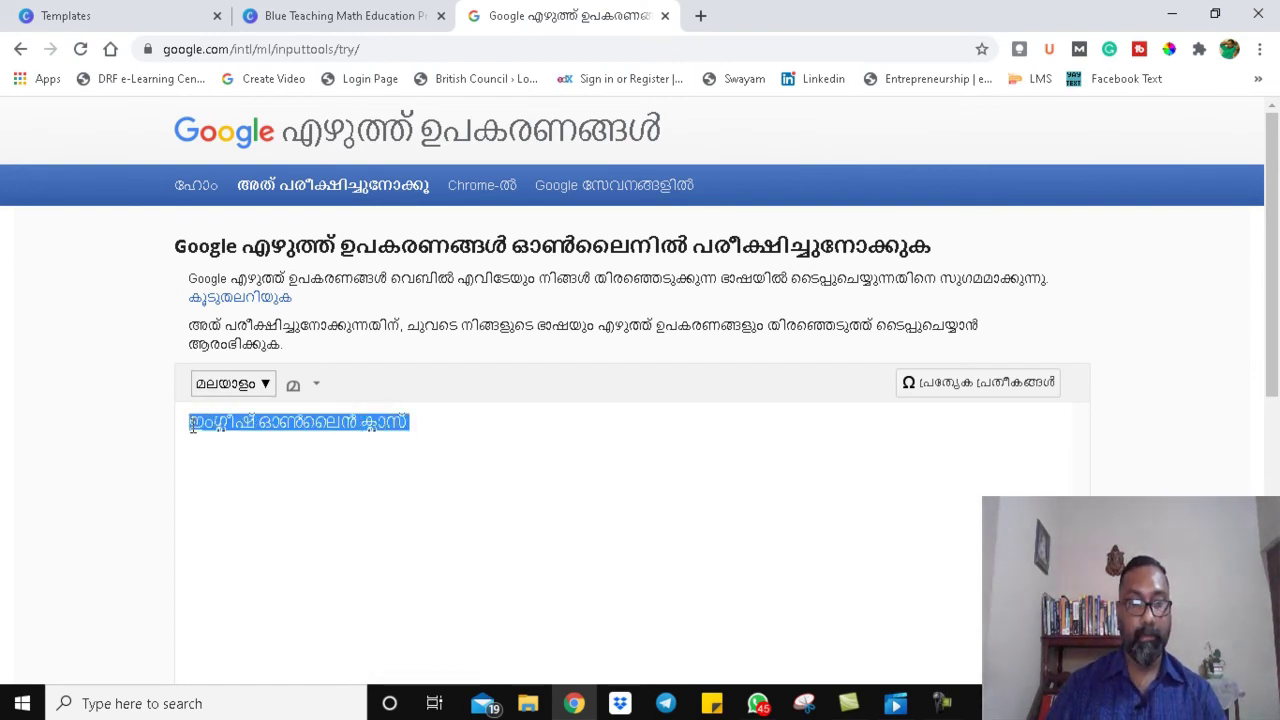
{"action": "left_click", "coordinate": [464, 421]}
{"action": "type", "text": "for b"}
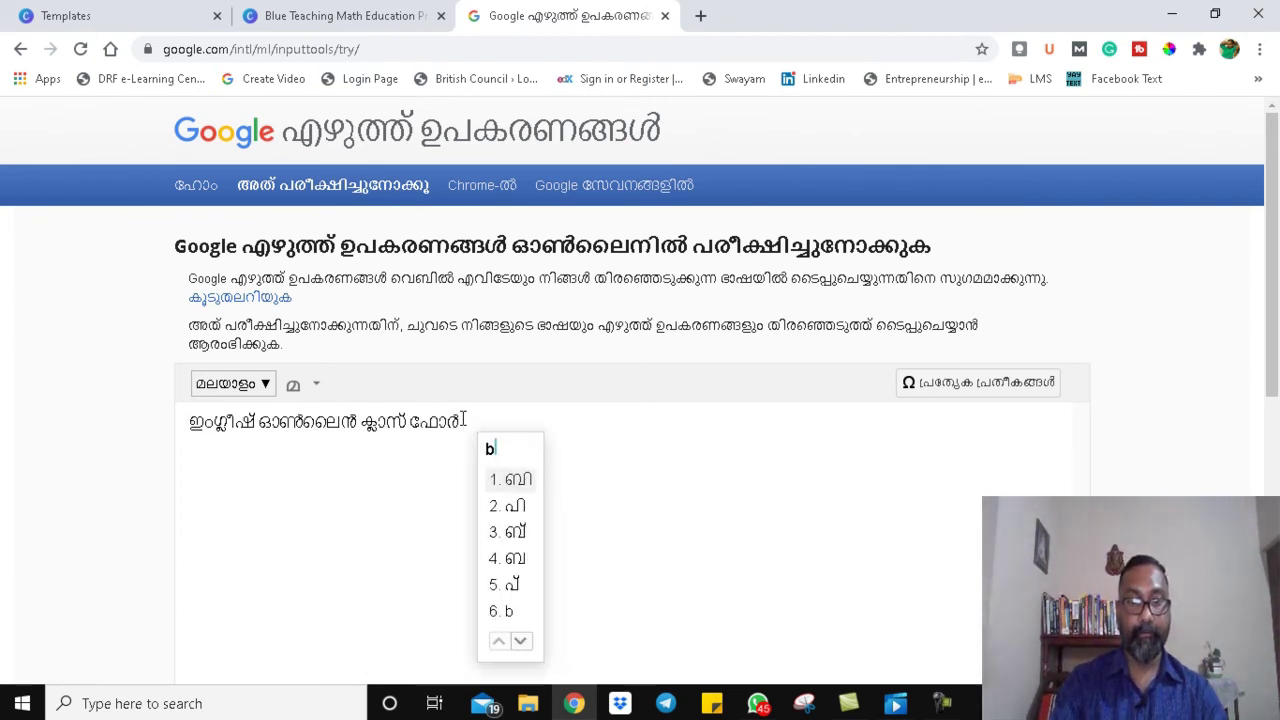
{"action": "type", "text": "egen"}
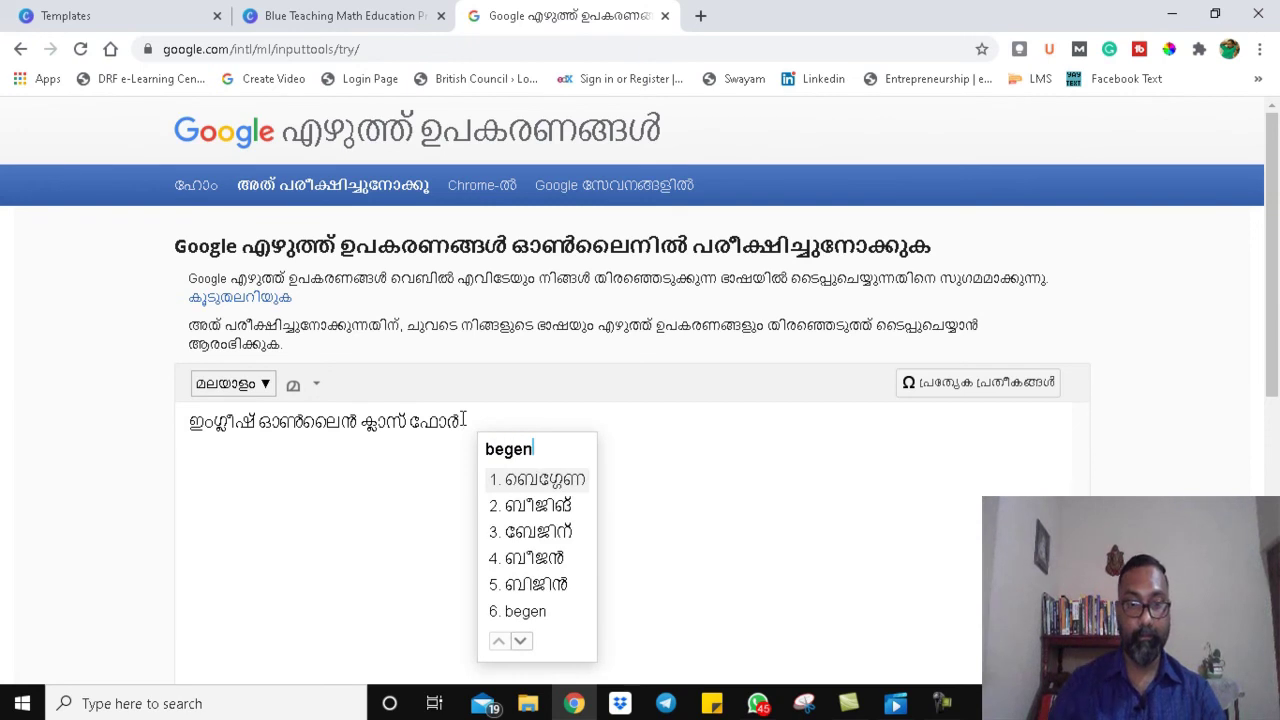
{"action": "key", "text": "BackSpace"}
{"action": "key", "text": "BackSpace"}
{"action": "key", "text": "BackSpace"}
{"action": "key", "text": "BackSpace"}
{"action": "type", "text": "igners"}
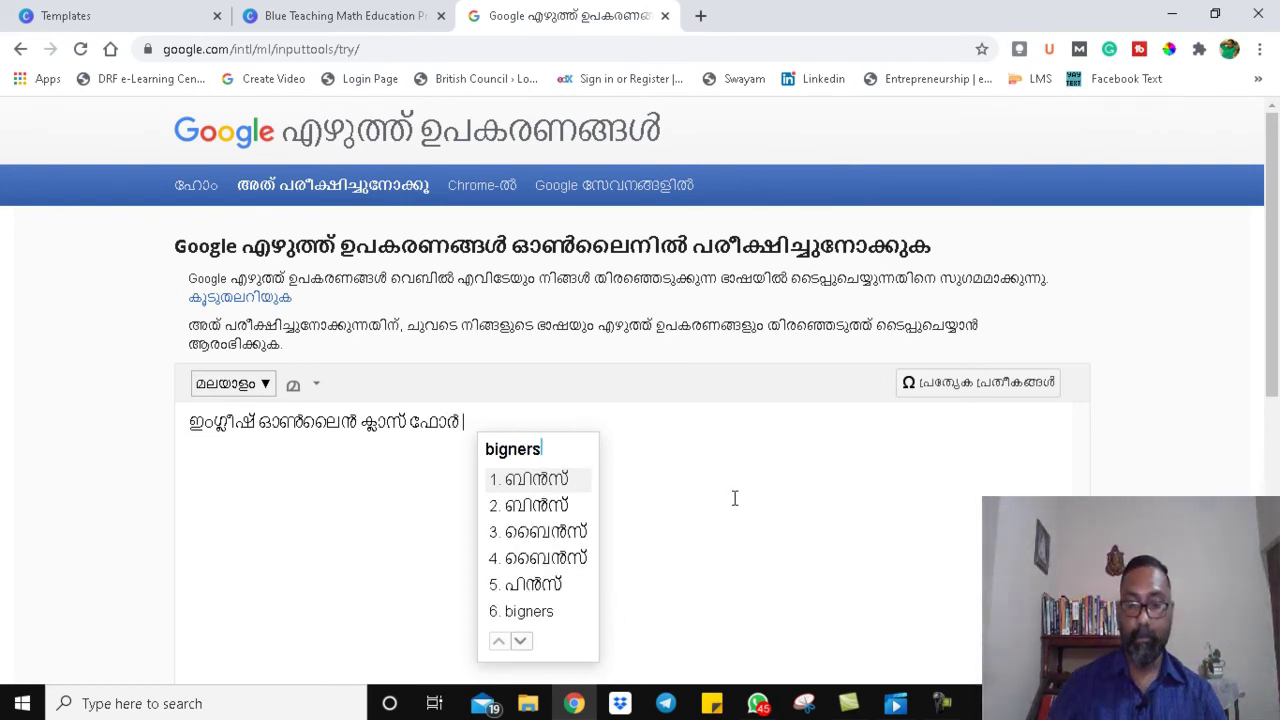
{"action": "key", "text": "BackSpace"}
{"action": "key", "text": "BackSpace"}
{"action": "key", "text": "BackSpace"}
{"action": "key", "text": "BackSpace"}
{"action": "key", "text": "BackSpace"}
{"action": "key", "text": "BackSpace"}
{"action": "key", "text": "BackSpace"}
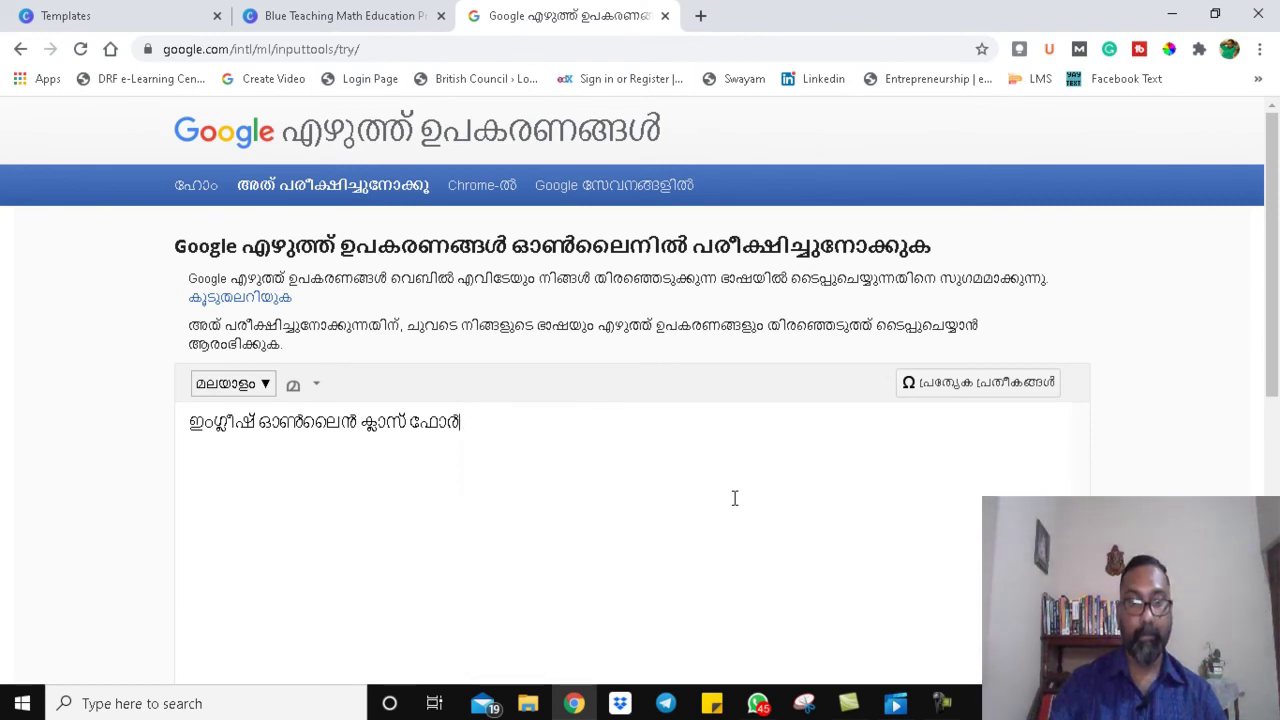
{"action": "left_click_drag", "start_coordinate": [425, 436], "coordinate": [184, 433]}
{"action": "key", "text": "ctrl+c"}
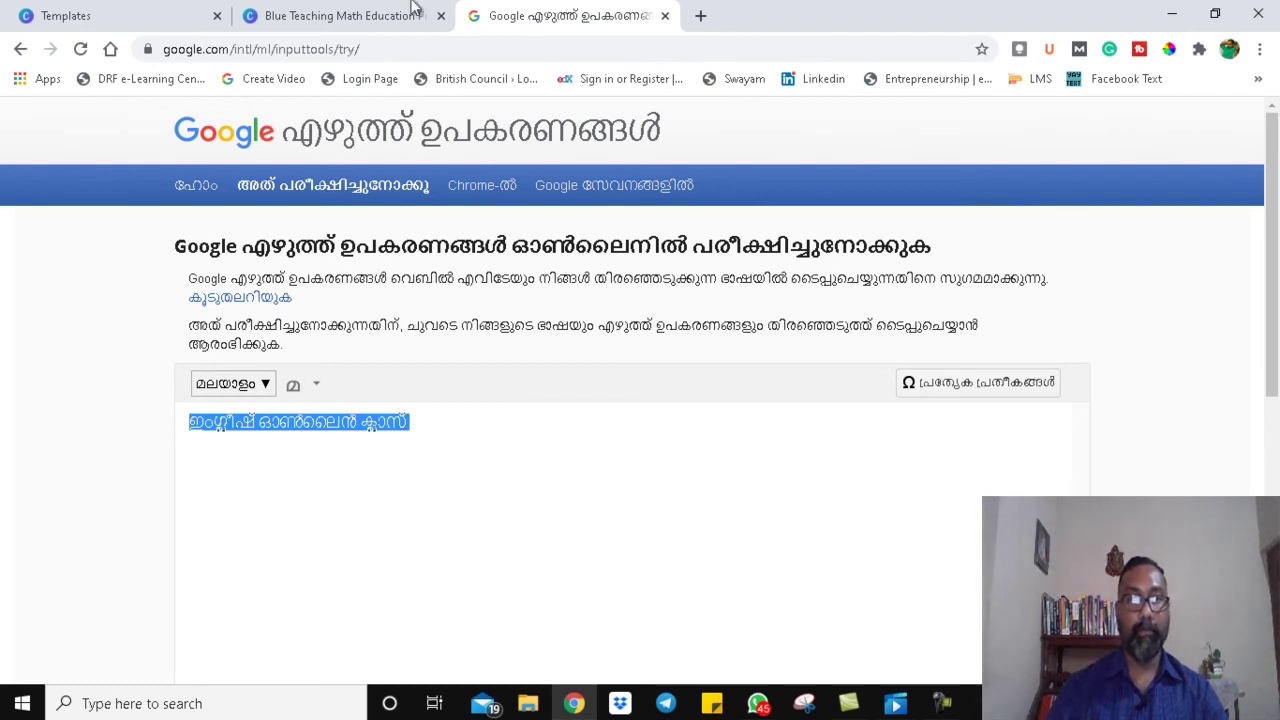
{"action": "left_click", "coordinate": [378, 18]}
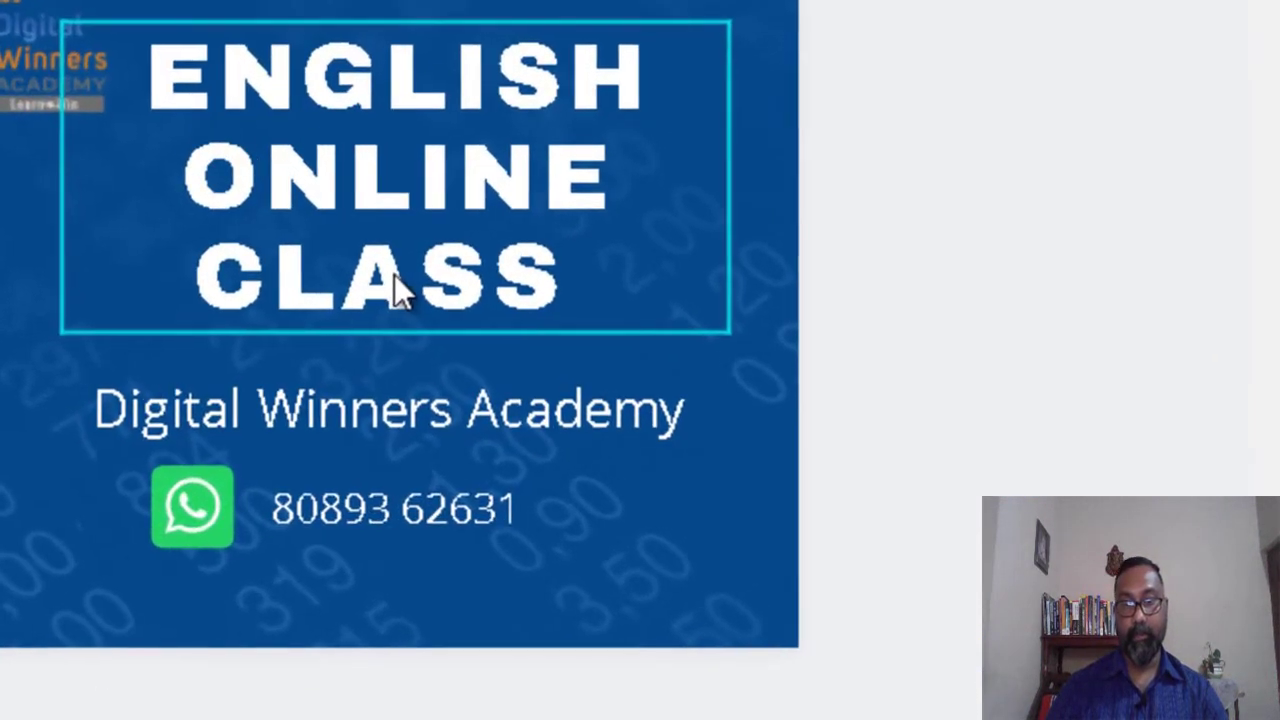
Step: Replace the ENGLISH ONLINE CLASS title with the pasted Malayalam title and make it bold
{"action": "left_click", "coordinate": [863, 403]}
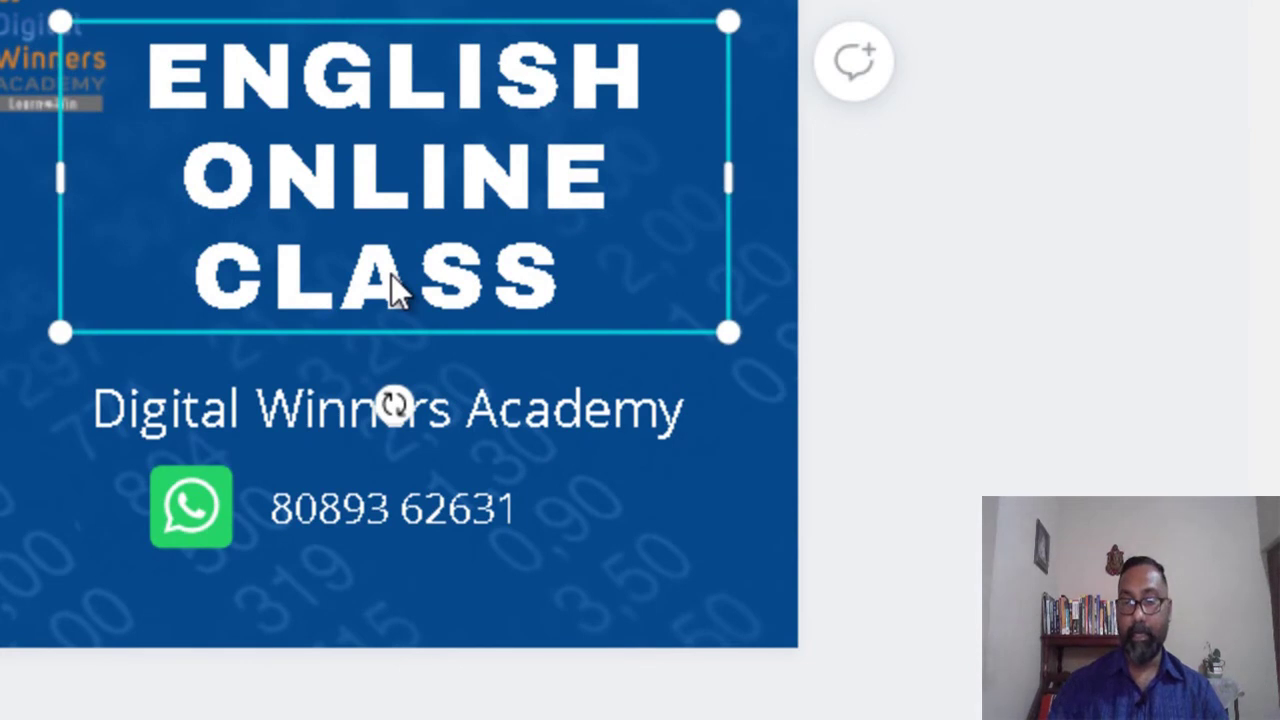
{"action": "key", "text": "Delete"}
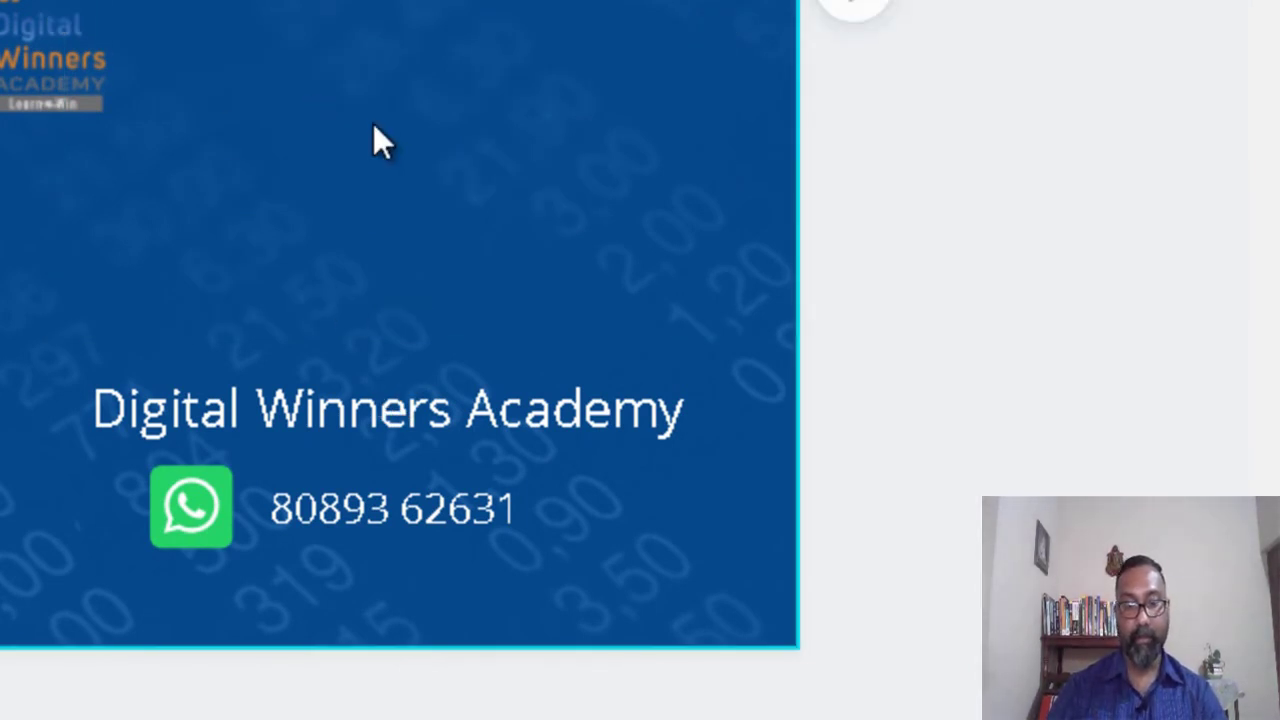
{"action": "key", "text": "ctrl+v"}
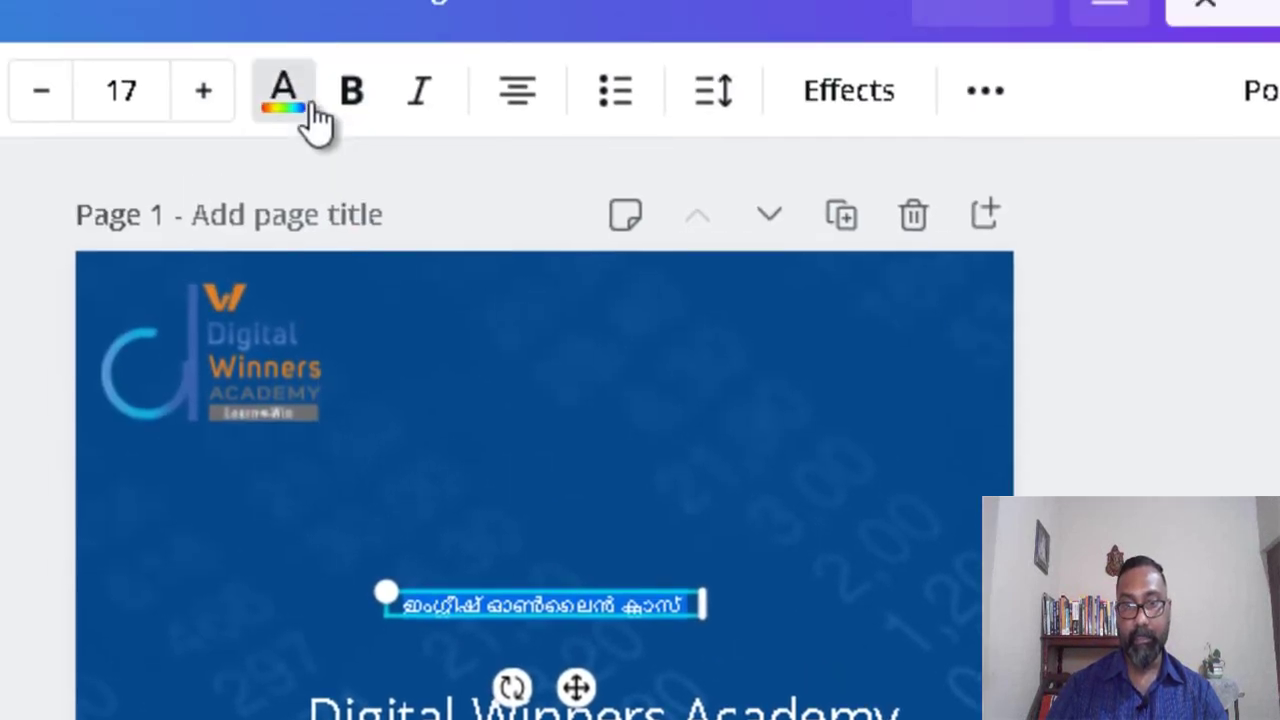
{"action": "left_click", "coordinate": [376, 130]}
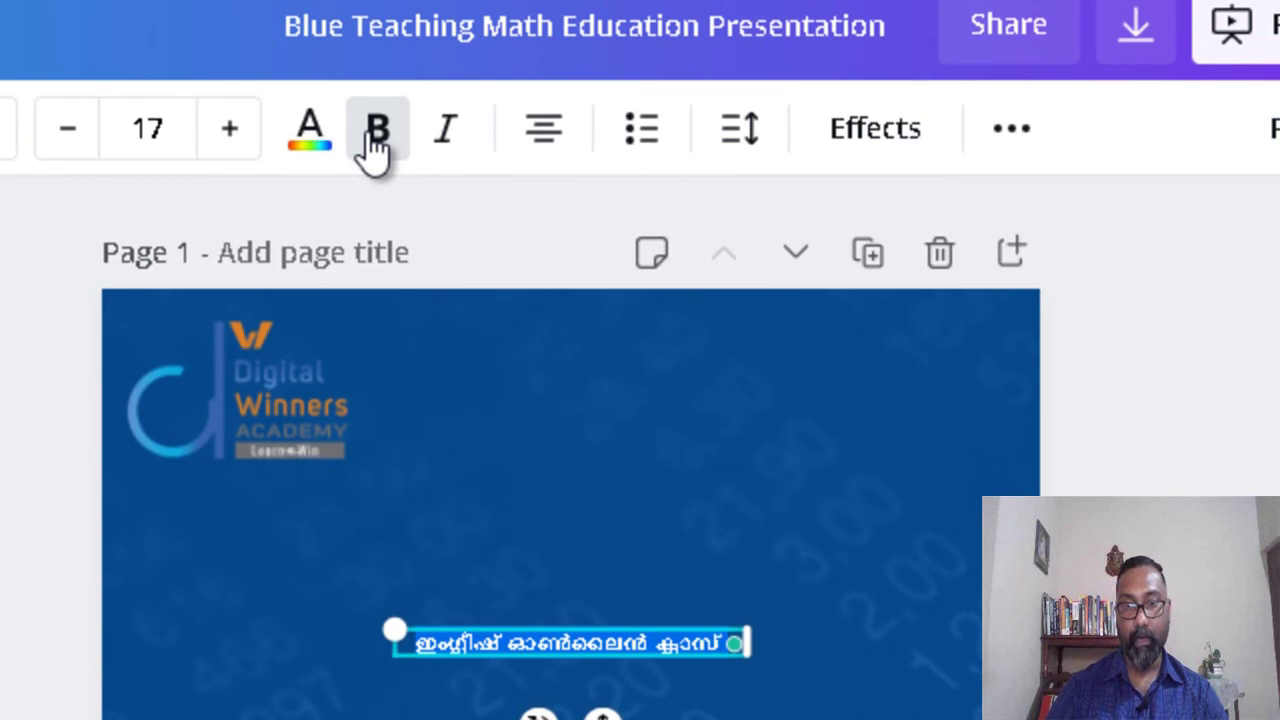
Step: Enlarge the Malayalam title to font size 80
{"action": "left_click", "coordinate": [252, 143]}
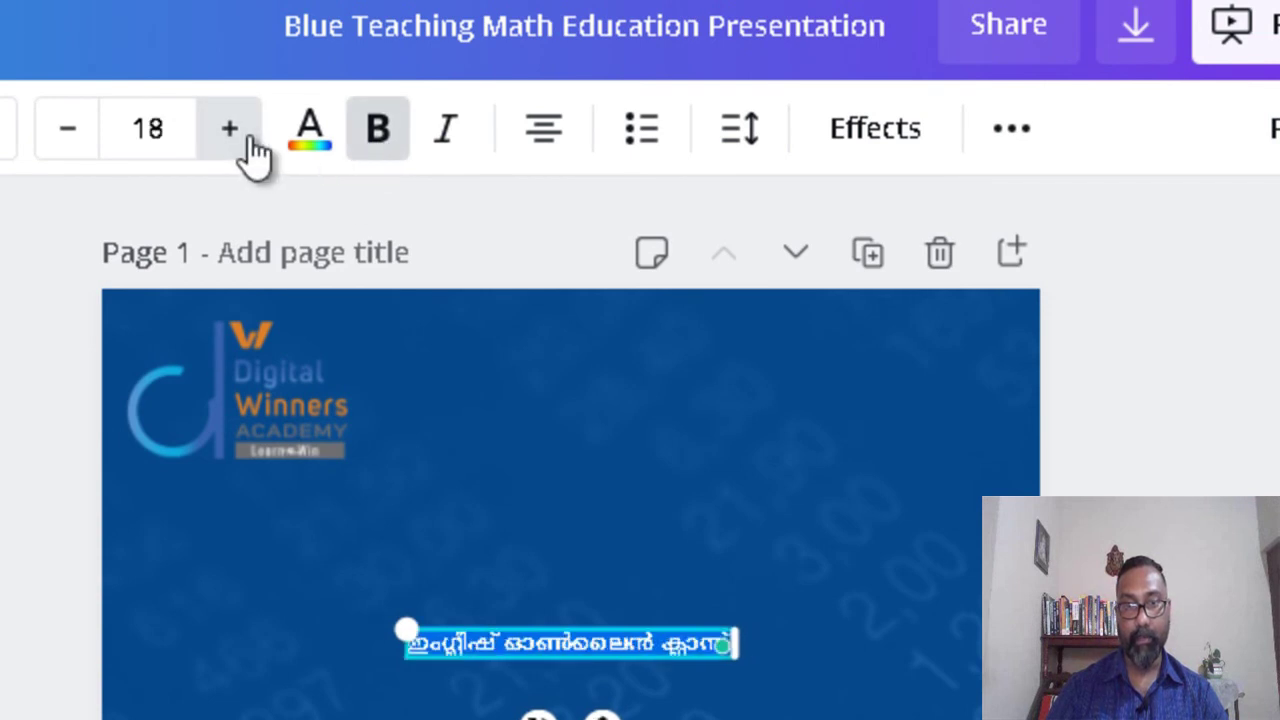
{"action": "left_click", "coordinate": [250, 145]}
{"action": "left_click", "coordinate": [250, 145]}
{"action": "left_click", "coordinate": [250, 145]}
{"action": "left_click", "coordinate": [250, 145]}
{"action": "left_click", "coordinate": [250, 145]}
{"action": "left_click", "coordinate": [250, 145]}
{"action": "left_click", "coordinate": [131, 130]}
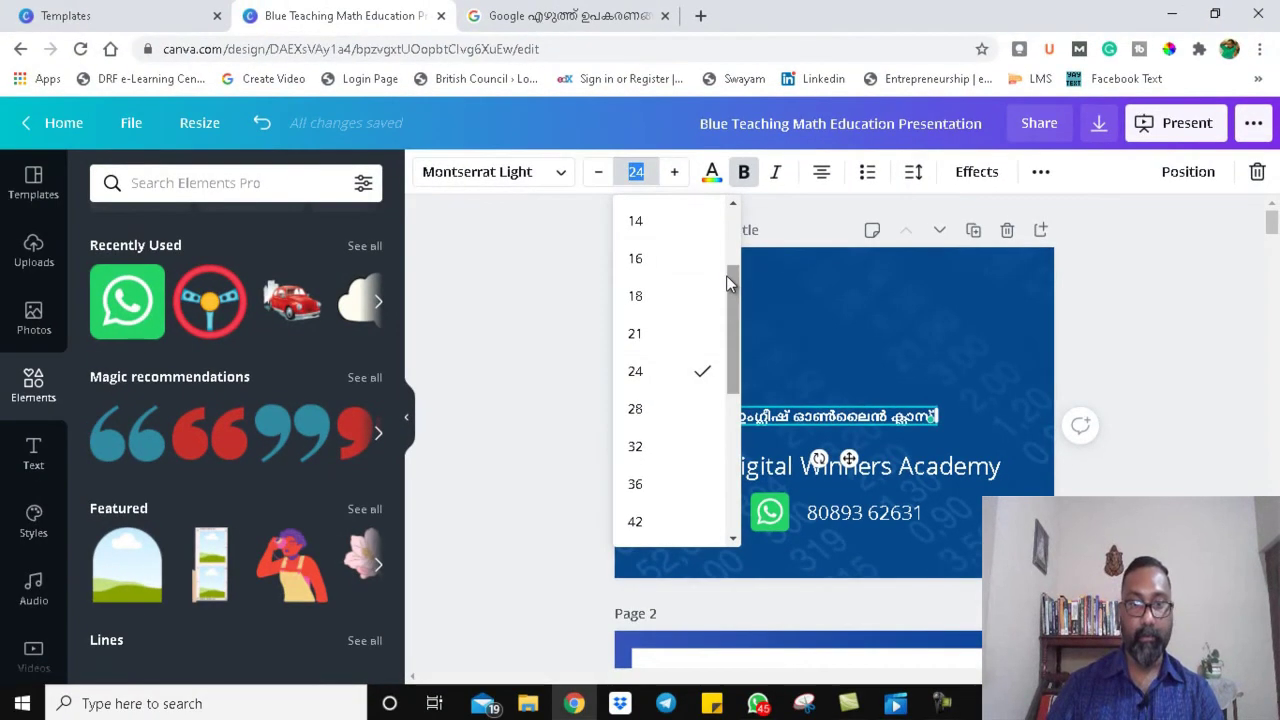
{"action": "left_click_drag", "start_coordinate": [728, 283], "coordinate": [715, 383]}
{"action": "left_click", "coordinate": [645, 430]}
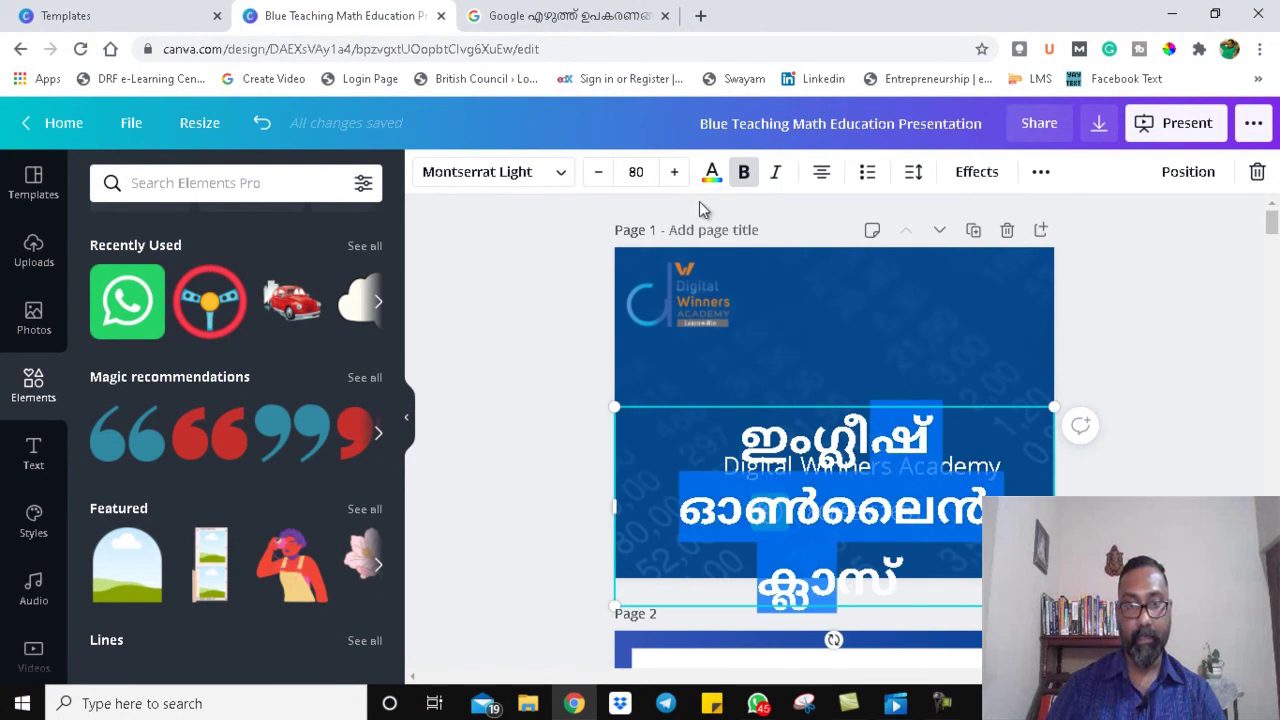
Step: Shrink the Malayalam heading to size 60 and move it above Digital Winners Academy
{"action": "left_click", "coordinate": [645, 172]}
{"action": "type", "text": "60"}
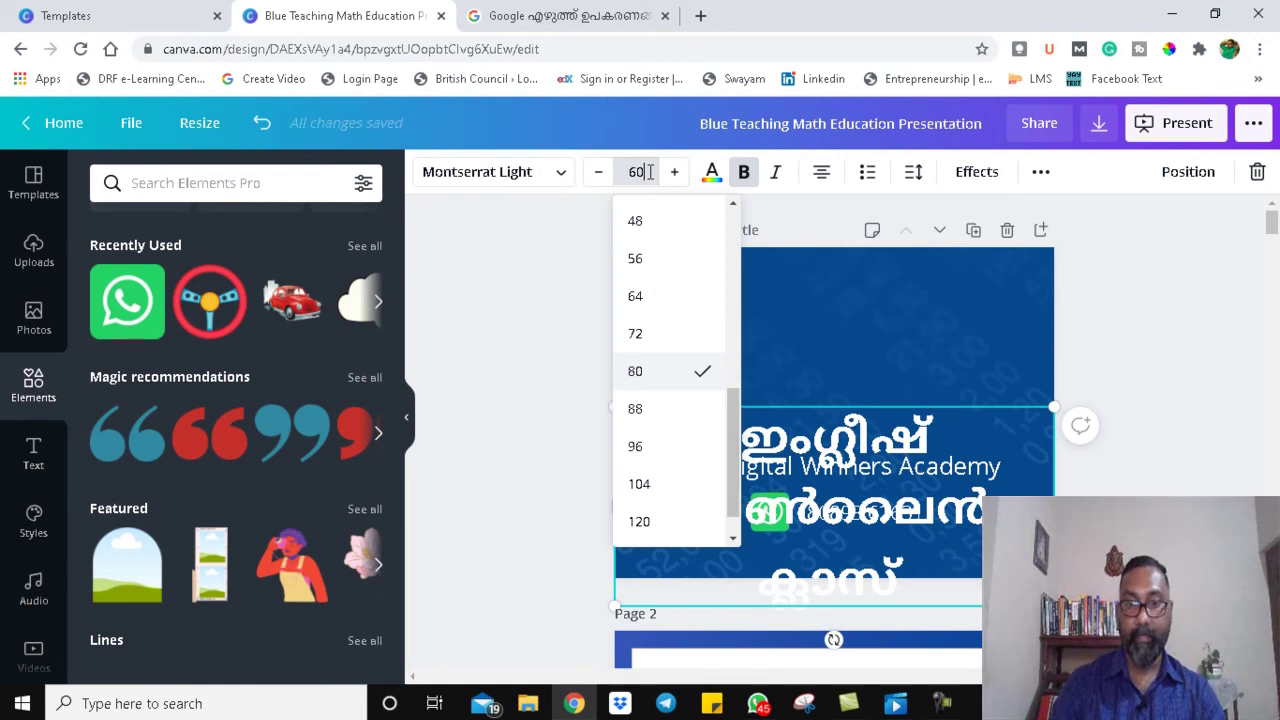
{"action": "key", "text": "Return"}
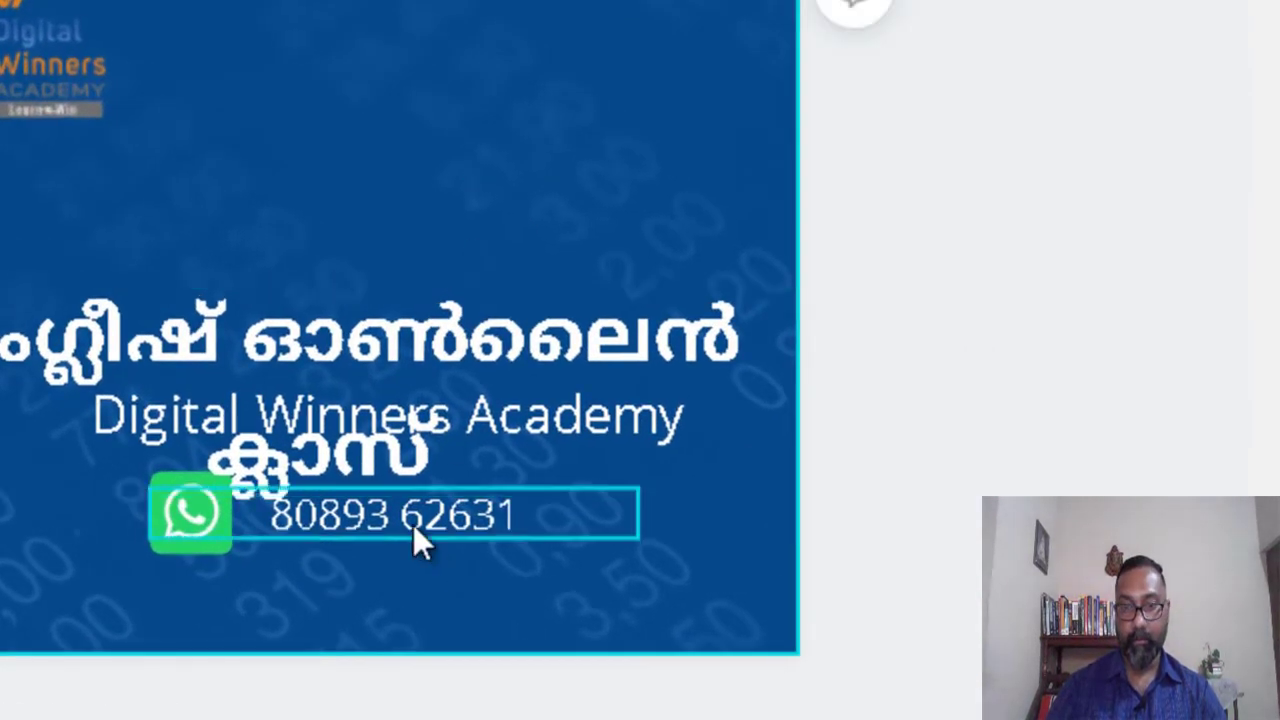
{"action": "left_click_drag", "start_coordinate": [397, 370], "coordinate": [429, 166]}
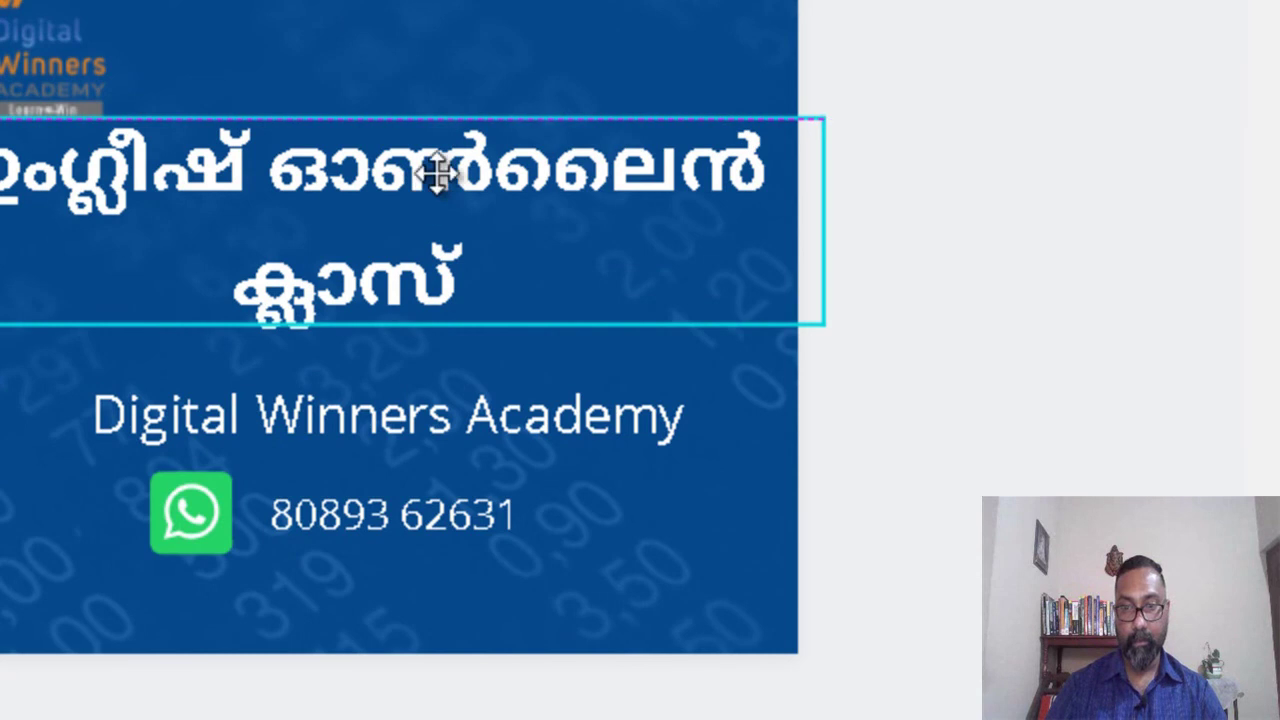
{"action": "left_click", "coordinate": [457, 91]}
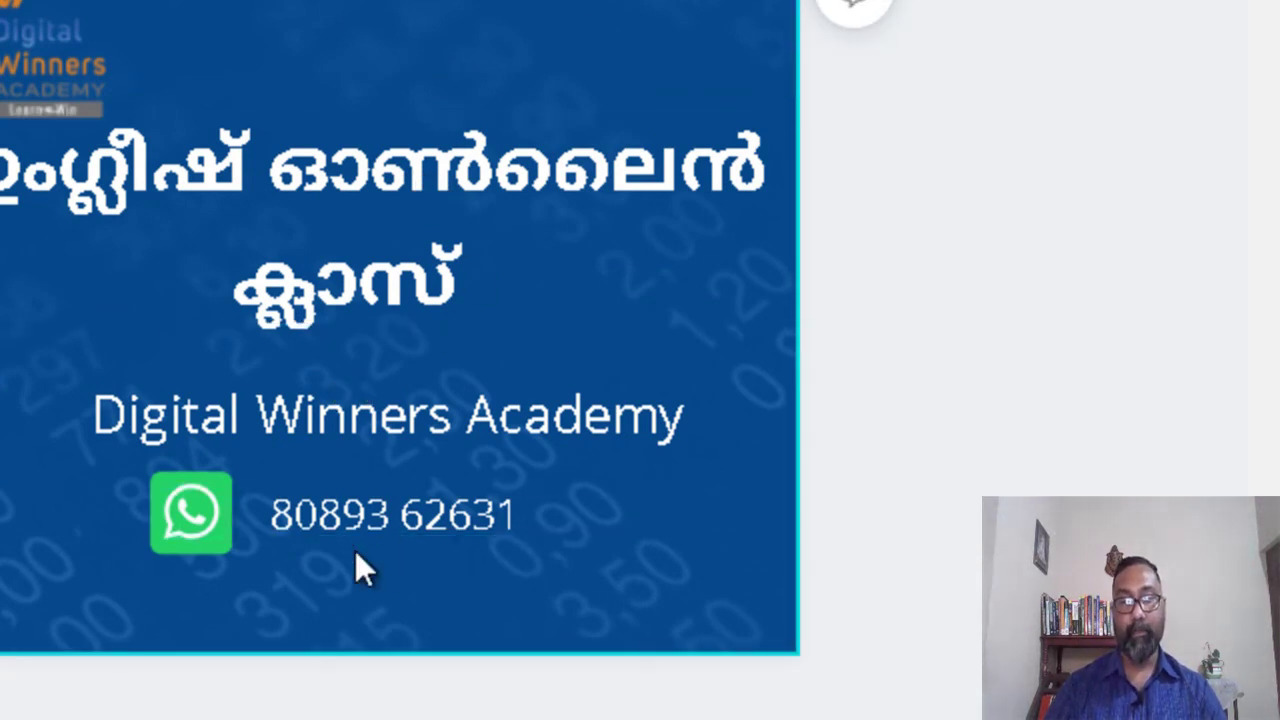
{"action": "left_click_drag", "start_coordinate": [307, 172], "coordinate": [289, 209]}
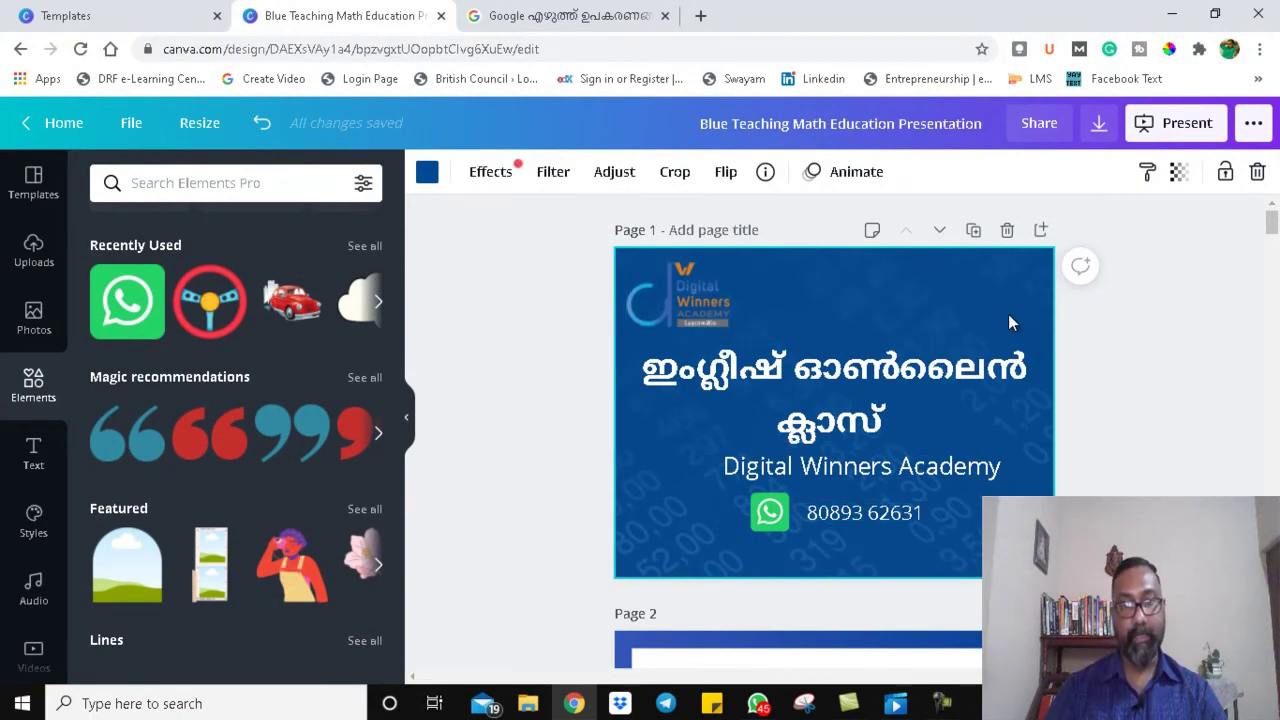
Step: Select the slide background and bring up its colour choices
{"action": "key", "text": "Escape"}
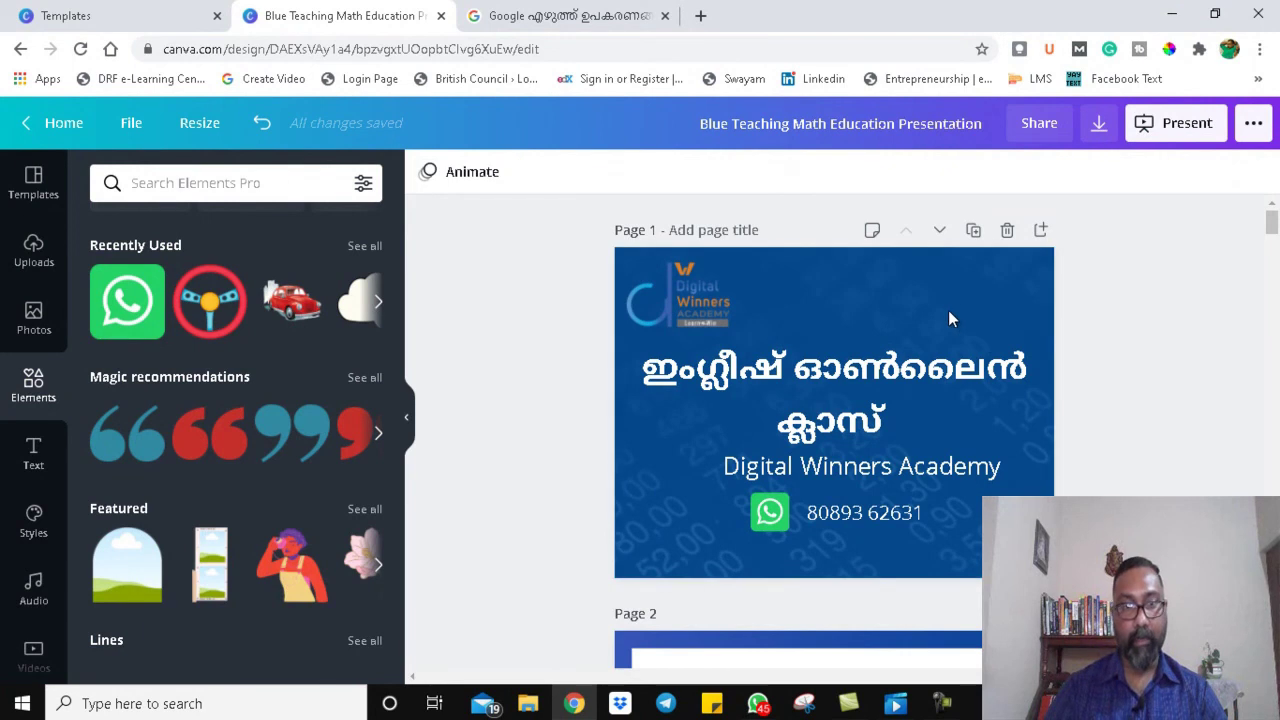
{"action": "left_click", "coordinate": [879, 322]}
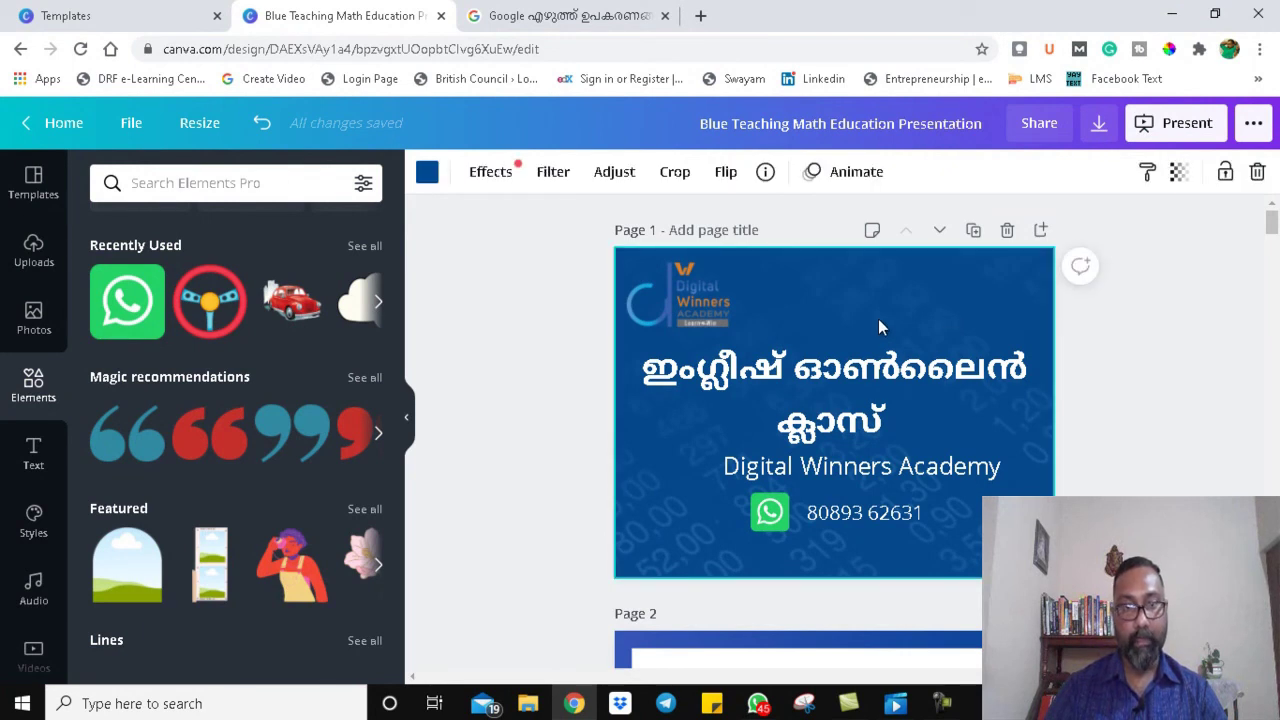
{"action": "left_click", "coordinate": [427, 174]}
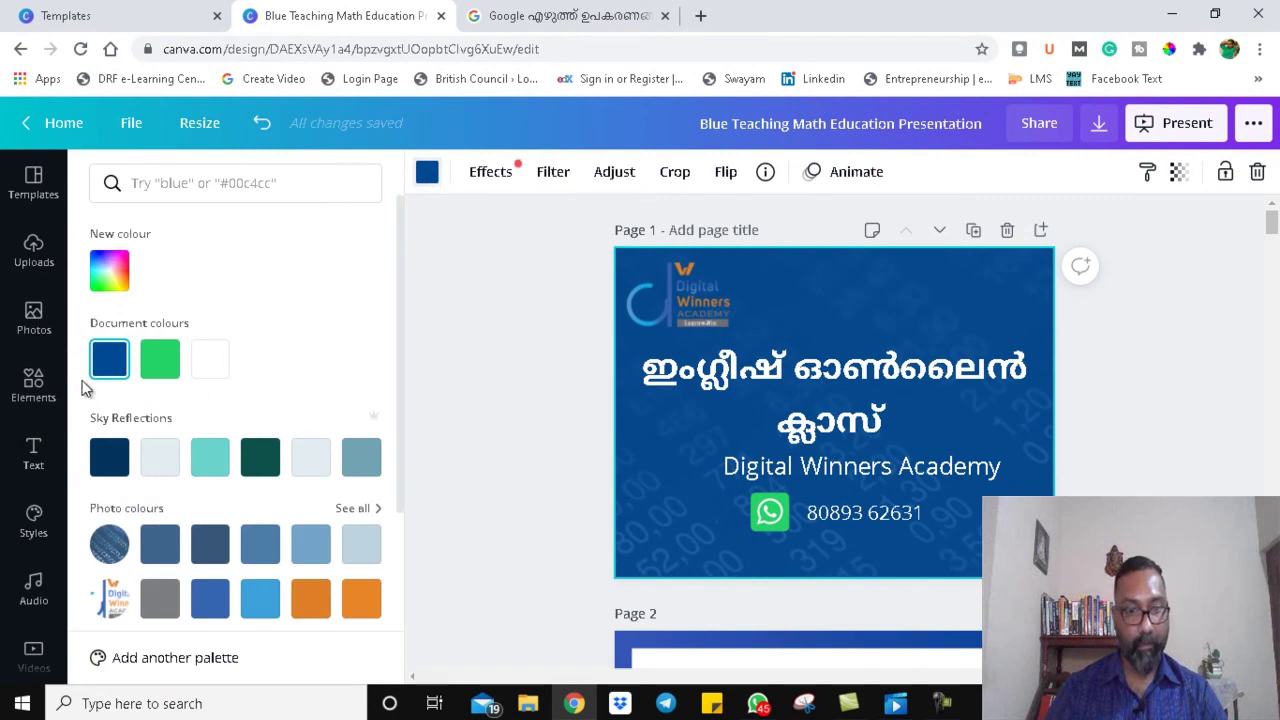
Step: Try a grey-blue swatch, then settle on a lighter blue background colour
{"action": "left_click", "coordinate": [358, 462]}
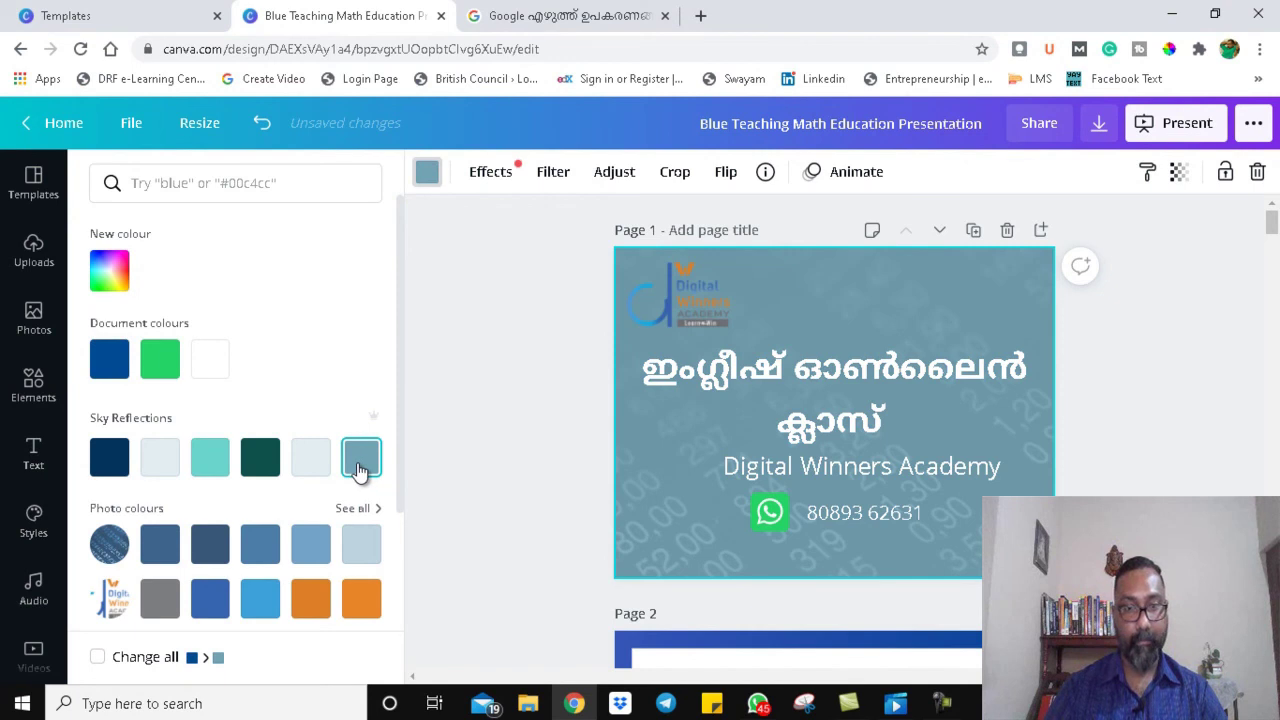
{"action": "left_click", "coordinate": [310, 544]}
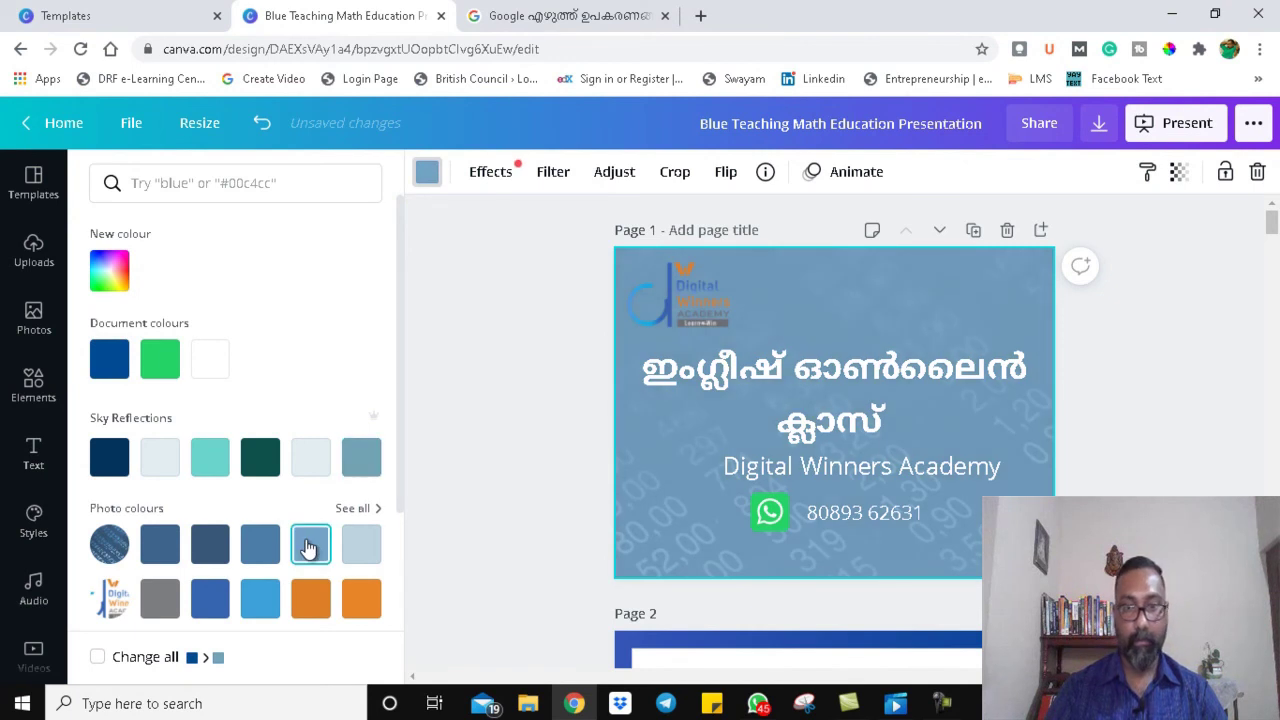
{"action": "left_click", "coordinate": [990, 437]}
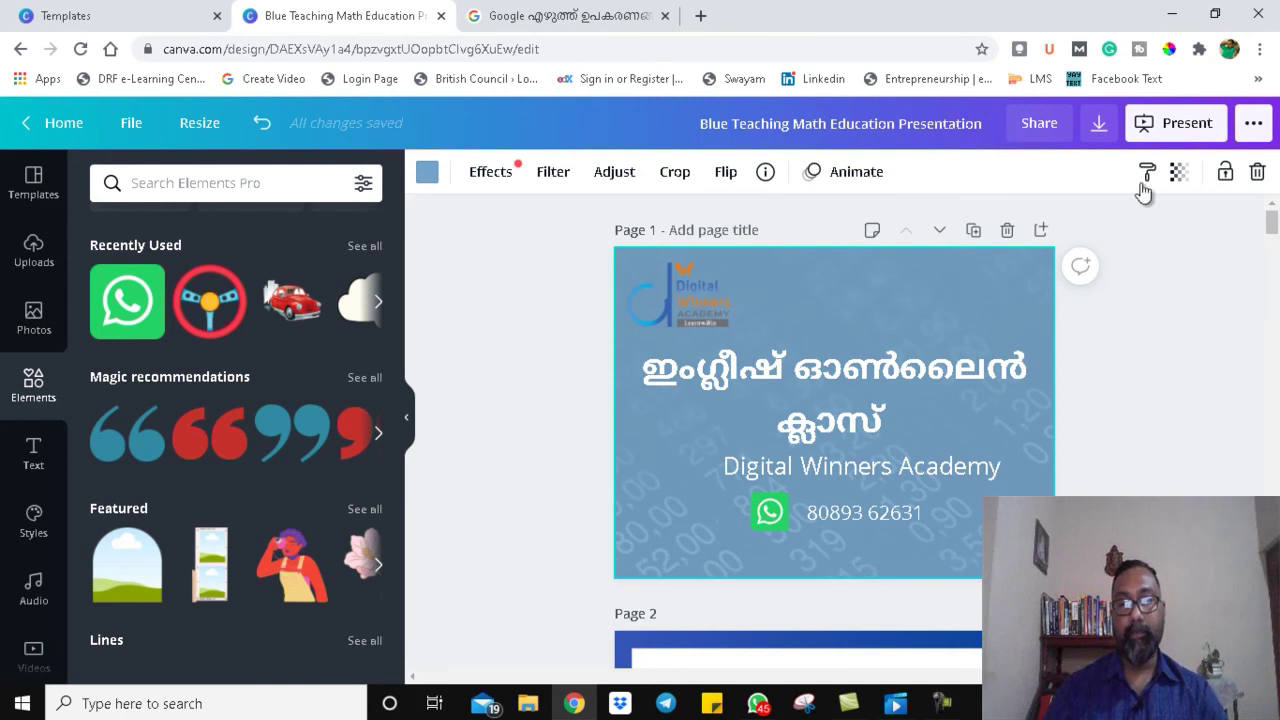
Step: Pick JPG in the download options, close the panel, and scroll to the Main Topics page
{"action": "left_click", "coordinate": [1100, 124]}
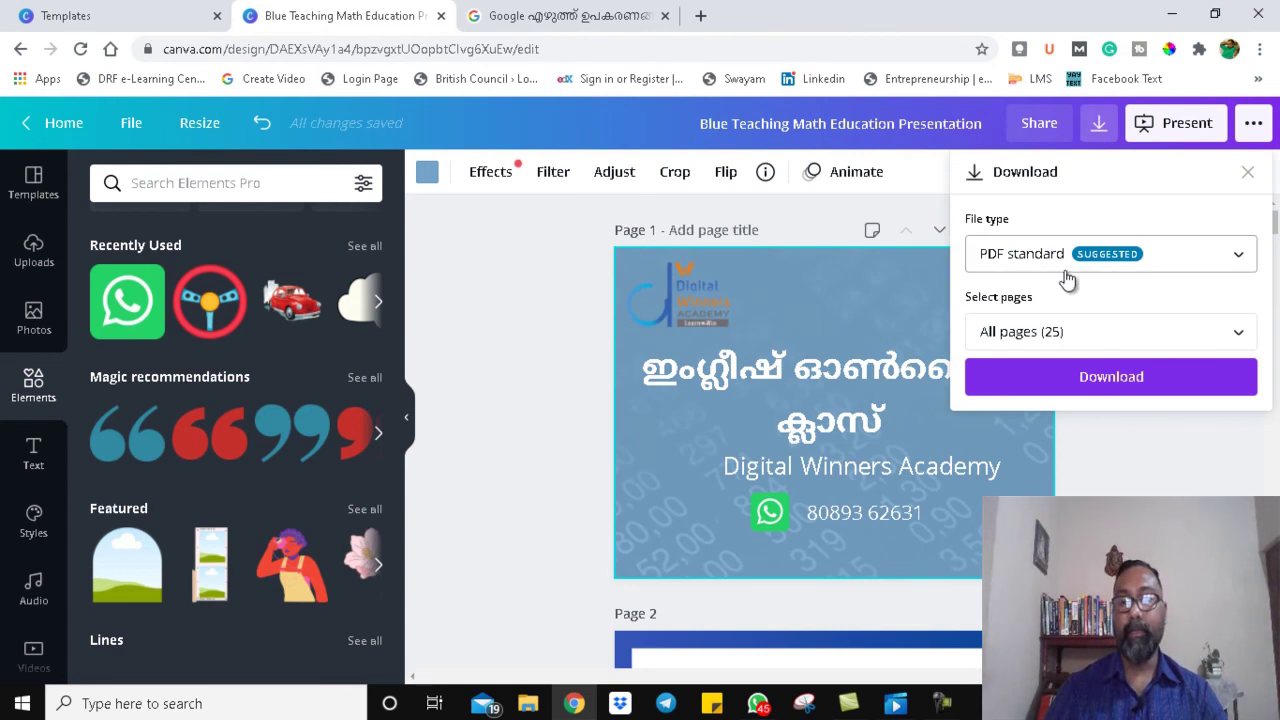
{"action": "left_click", "coordinate": [1145, 262]}
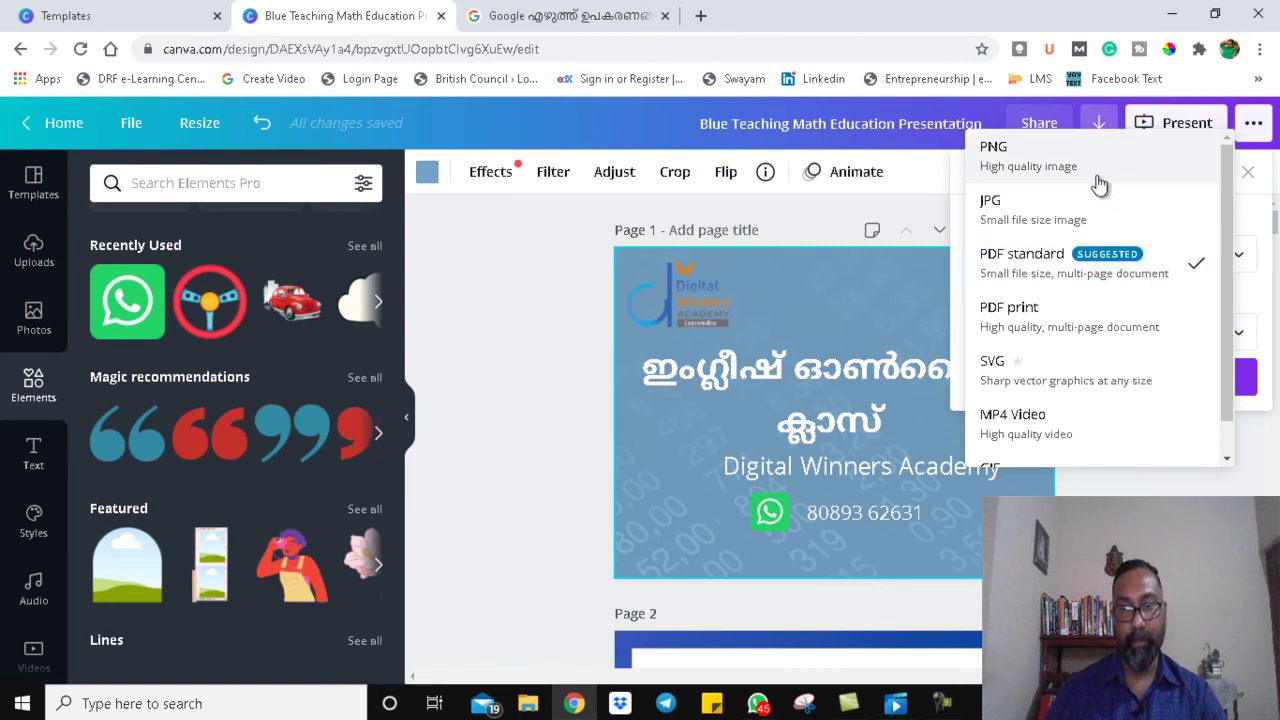
{"action": "left_click", "coordinate": [1090, 212]}
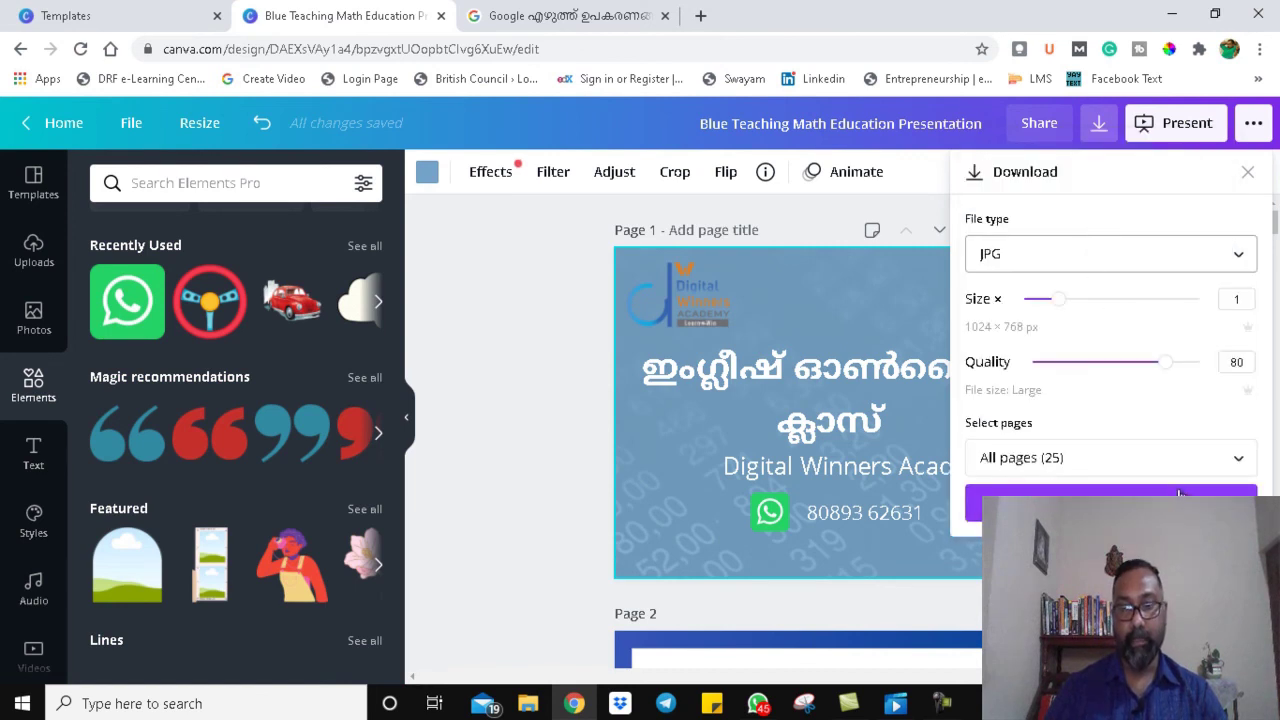
{"action": "left_click", "coordinate": [1247, 171]}
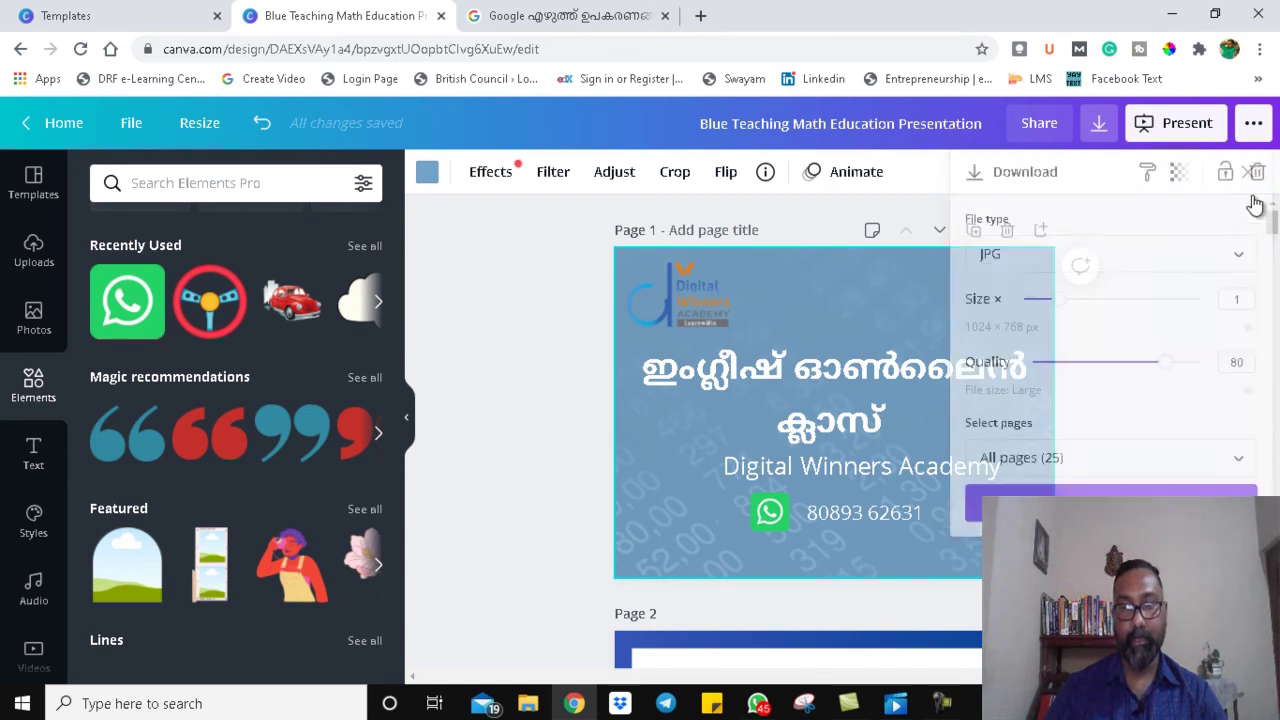
{"action": "left_click_drag", "start_coordinate": [1272, 228], "coordinate": [1272, 236]}
{"action": "left_click", "coordinate": [1005, 276]}
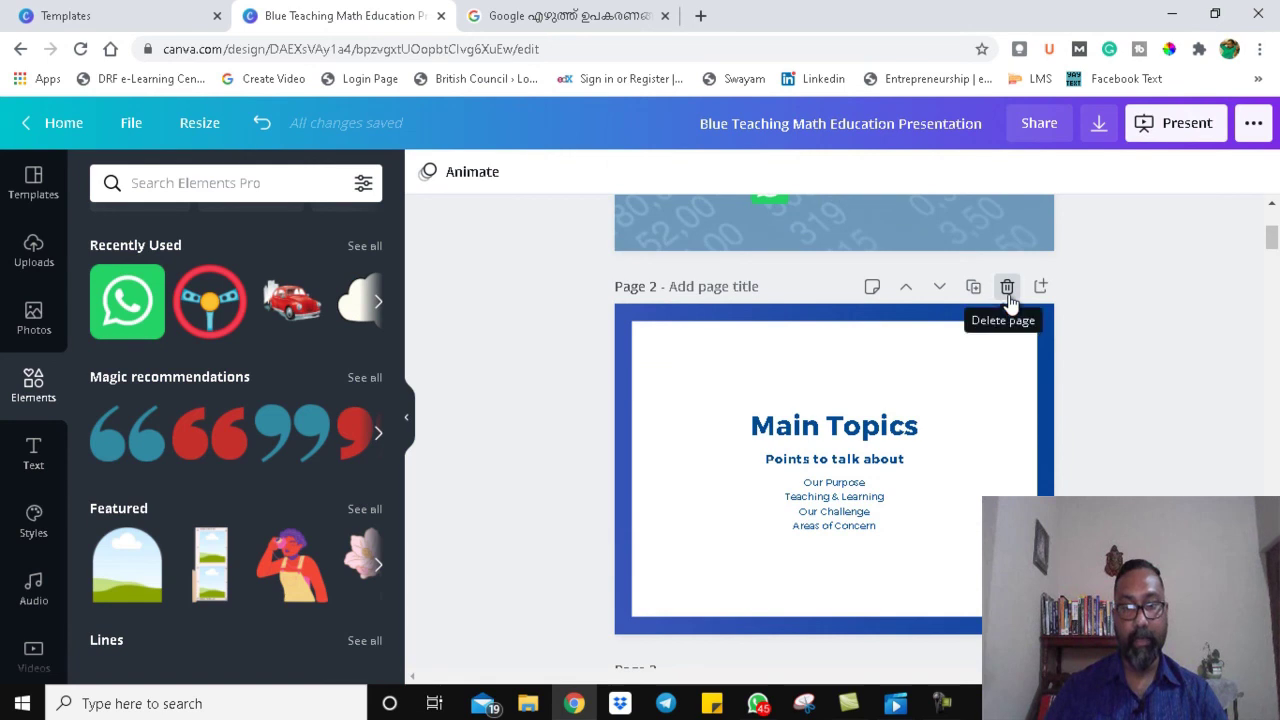
Step: Delete all 24 template pages from Main Topics through Additional Guides
{"action": "left_click", "coordinate": [1007, 288]}
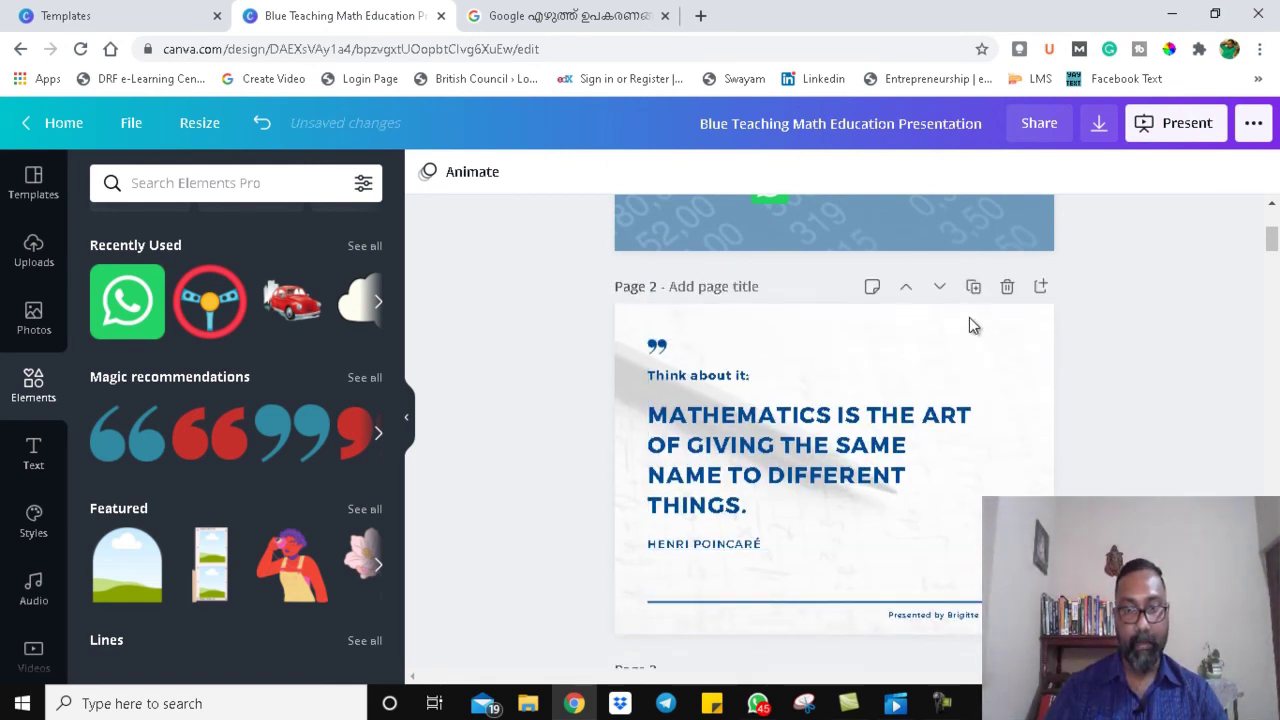
{"action": "left_click", "coordinate": [1006, 287]}
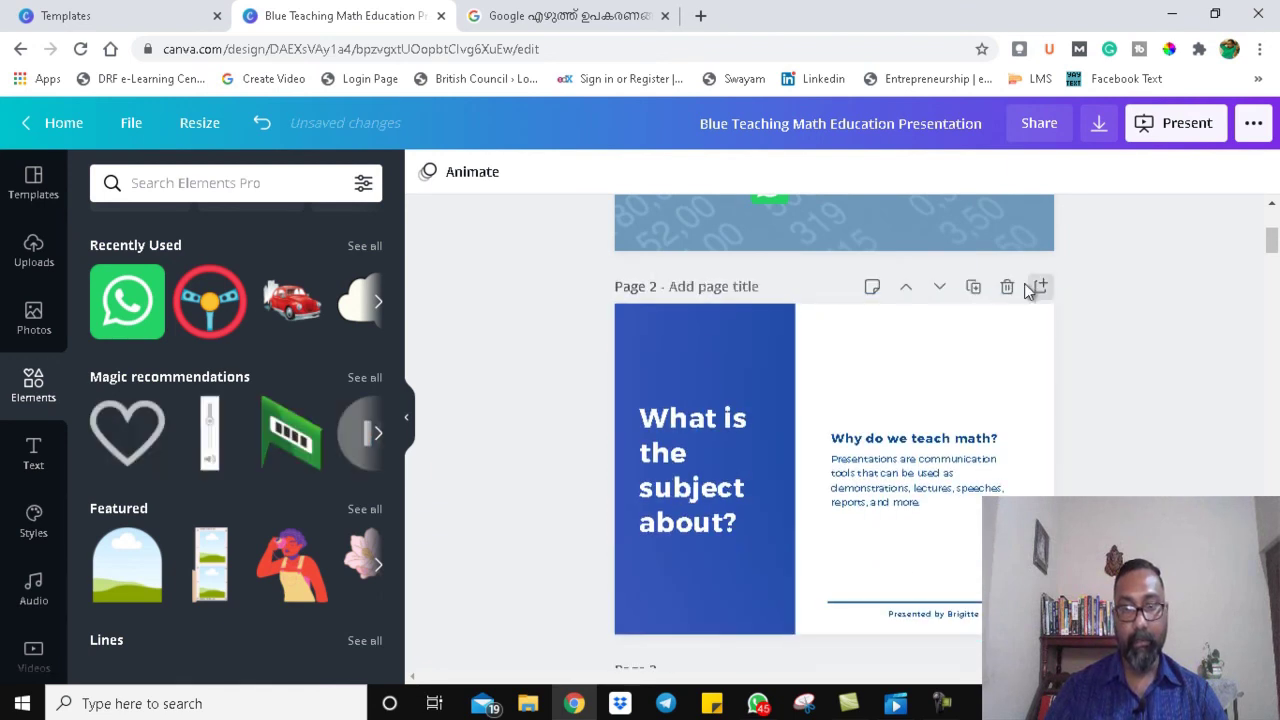
{"action": "left_click", "coordinate": [1007, 288]}
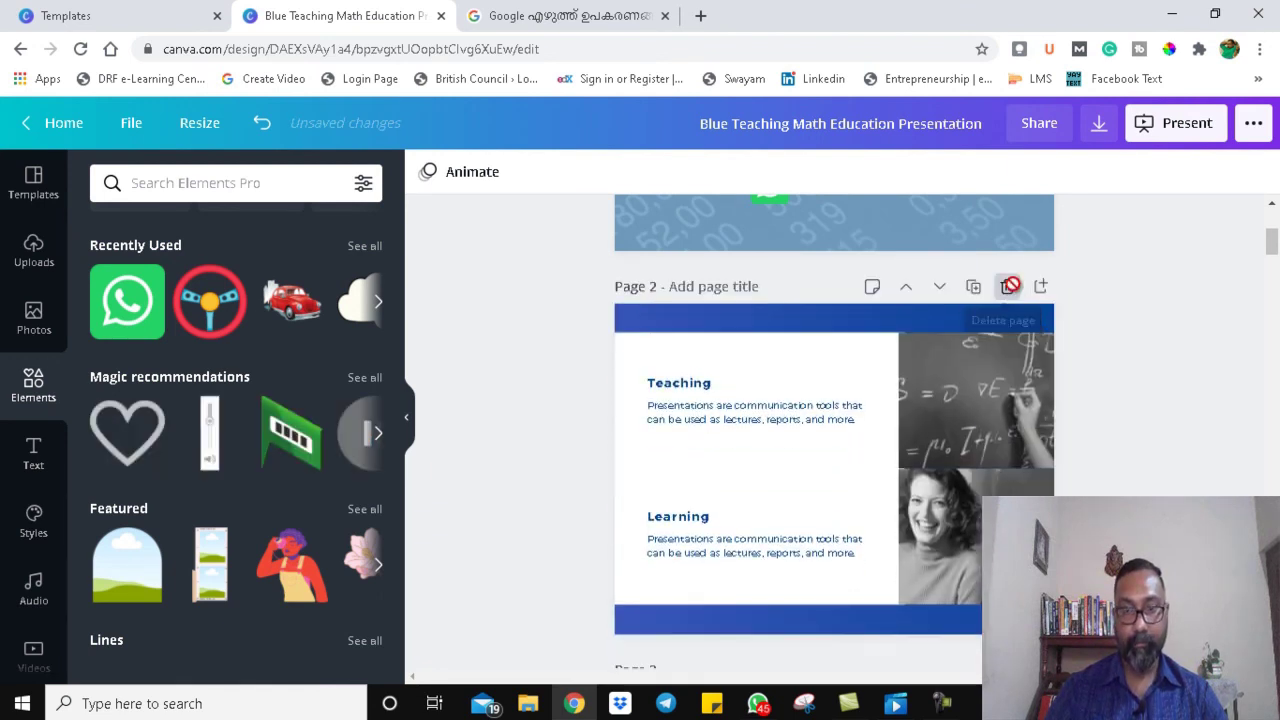
{"action": "left_click", "coordinate": [1007, 287]}
{"action": "left_click", "coordinate": [1007, 287]}
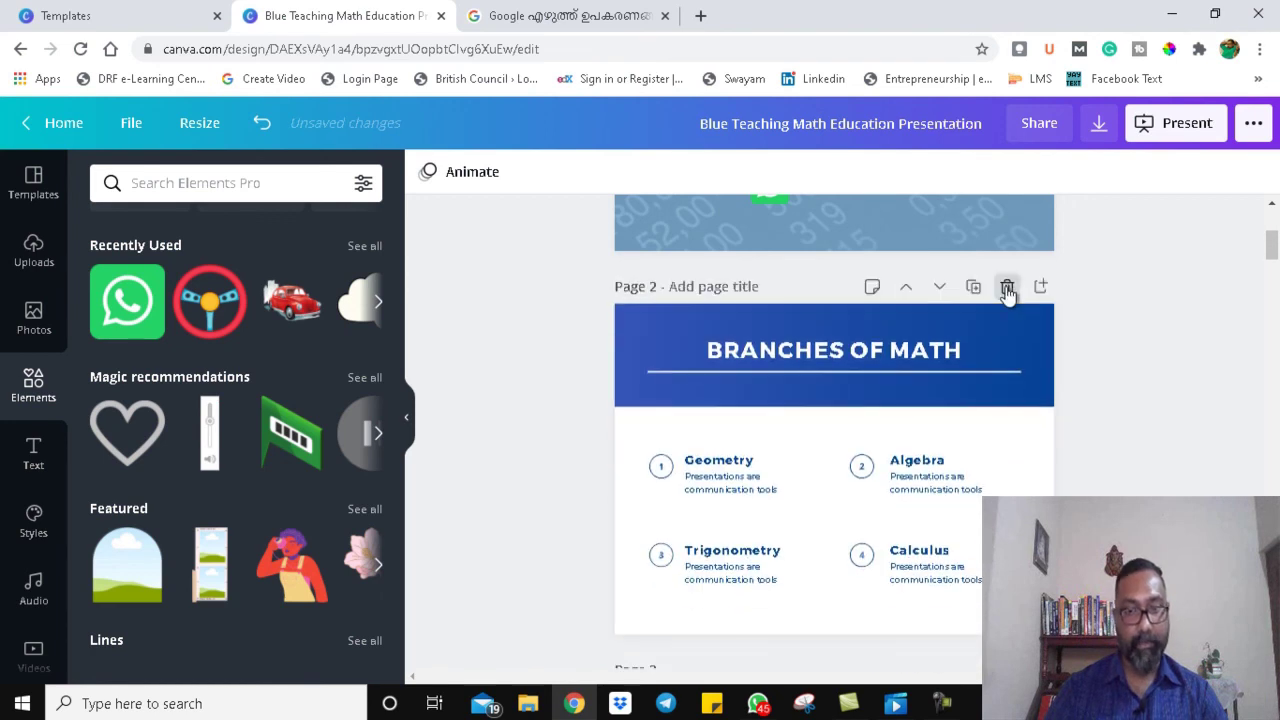
{"action": "left_click", "coordinate": [1007, 287]}
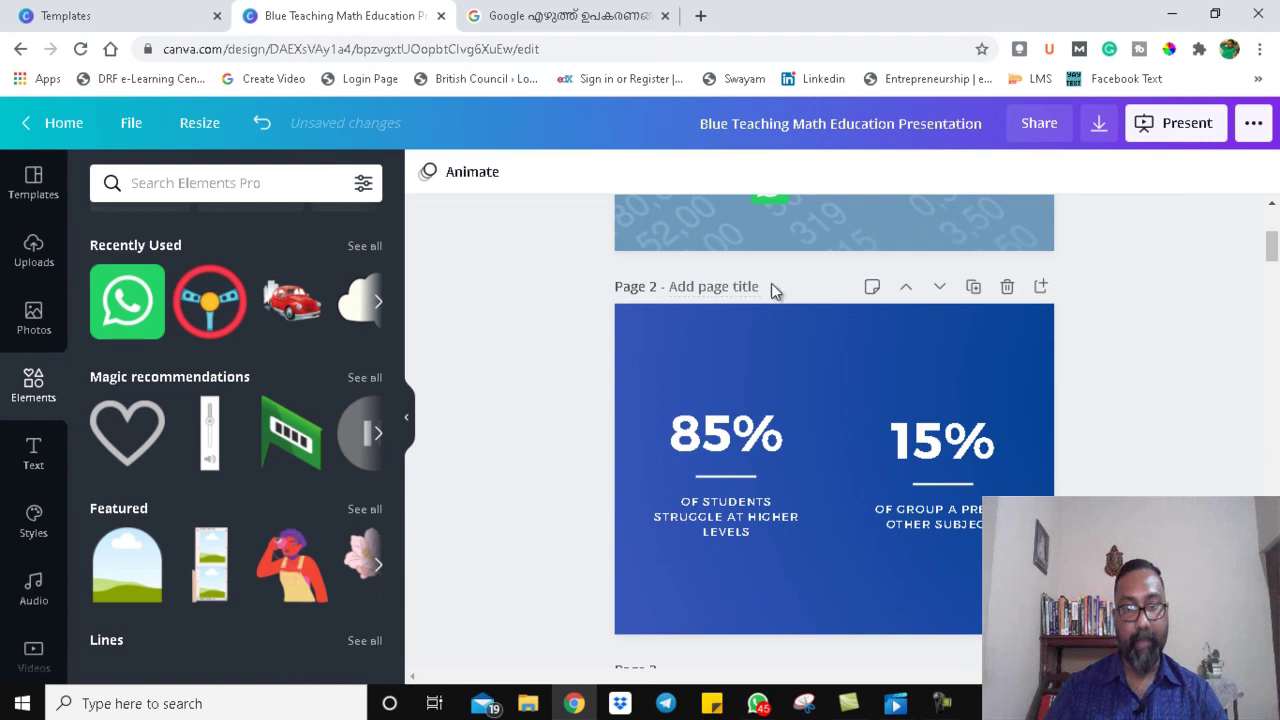
{"action": "left_click", "coordinate": [1008, 287]}
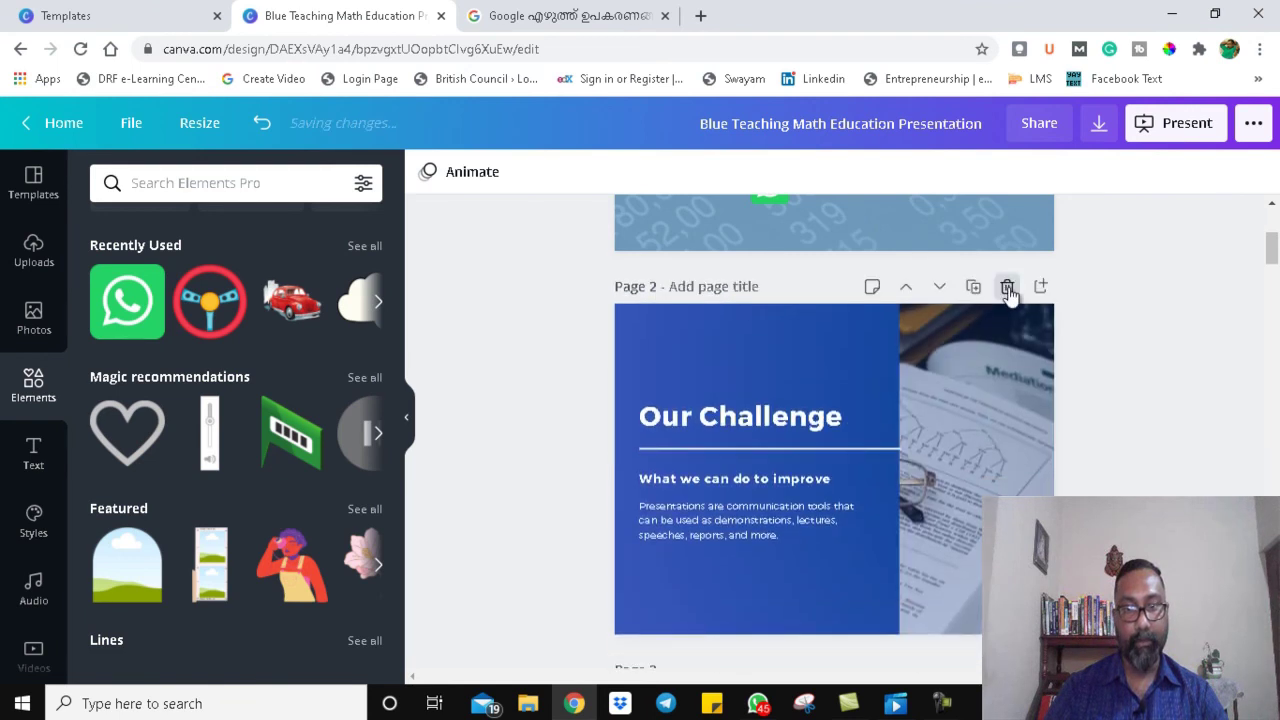
{"action": "left_click", "coordinate": [1008, 287]}
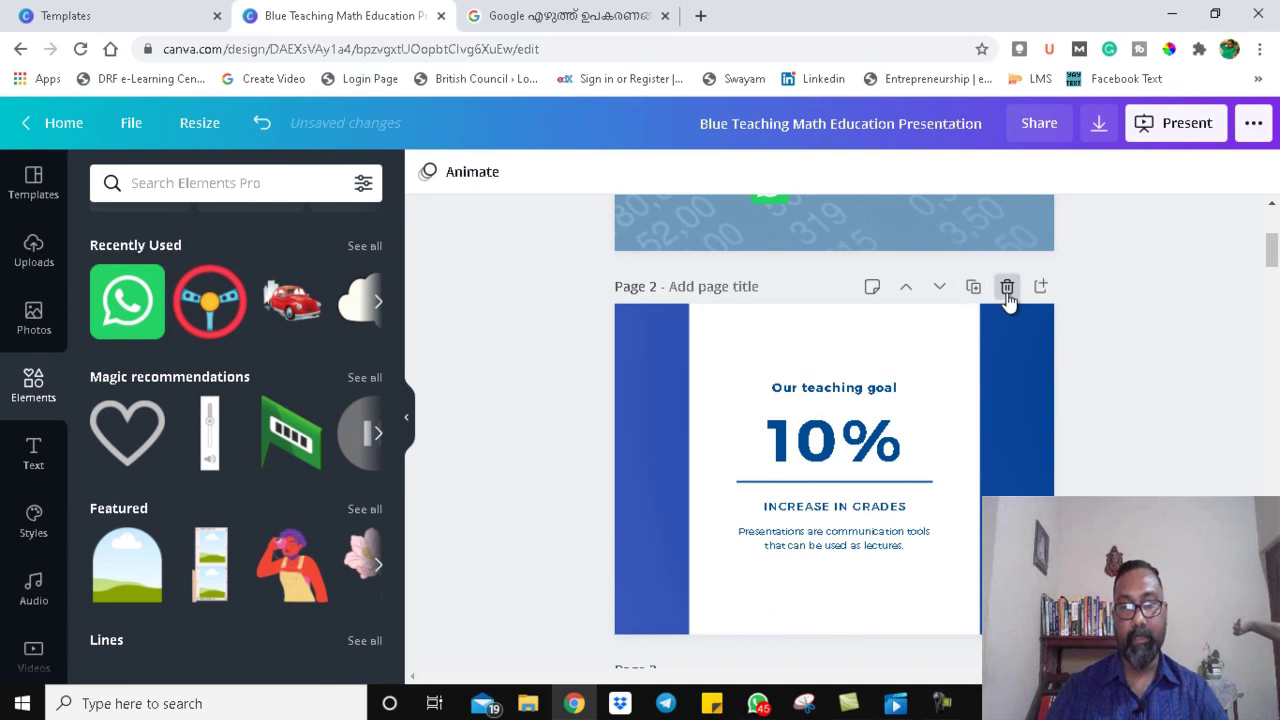
{"action": "left_click", "coordinate": [1007, 288]}
{"action": "left_click", "coordinate": [1007, 288]}
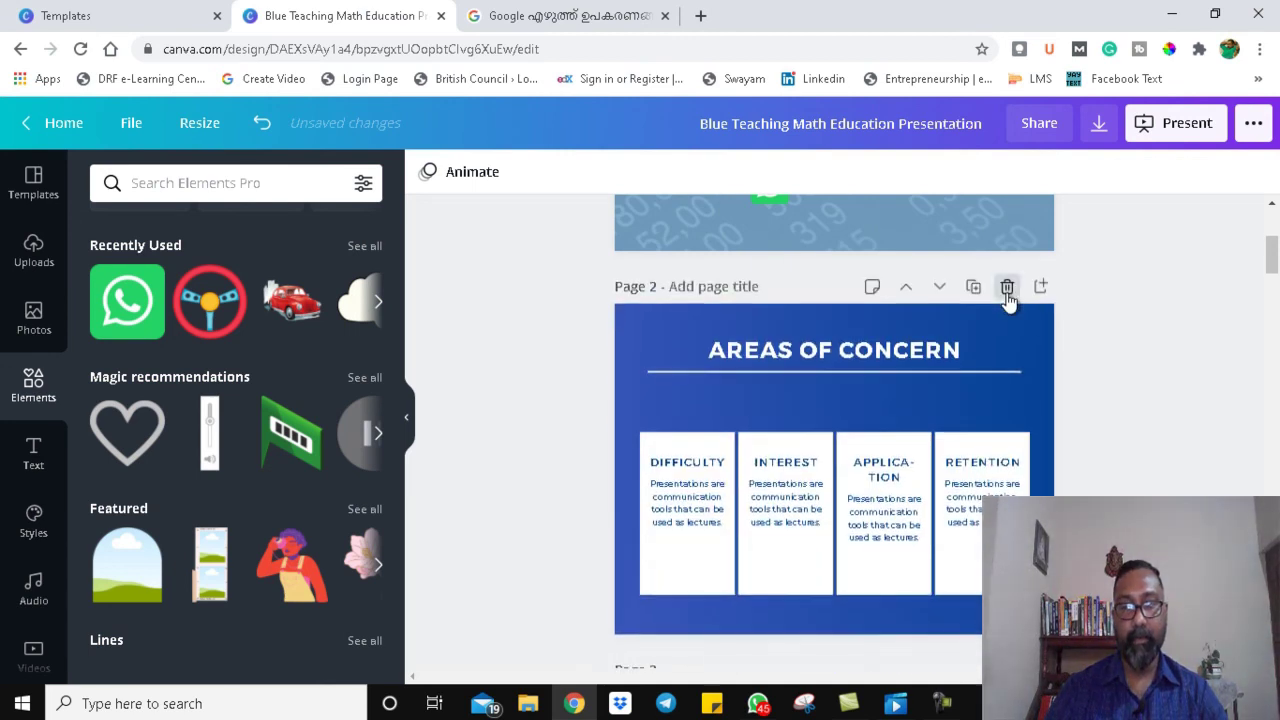
{"action": "left_click", "coordinate": [1007, 288]}
{"action": "left_click", "coordinate": [1007, 288]}
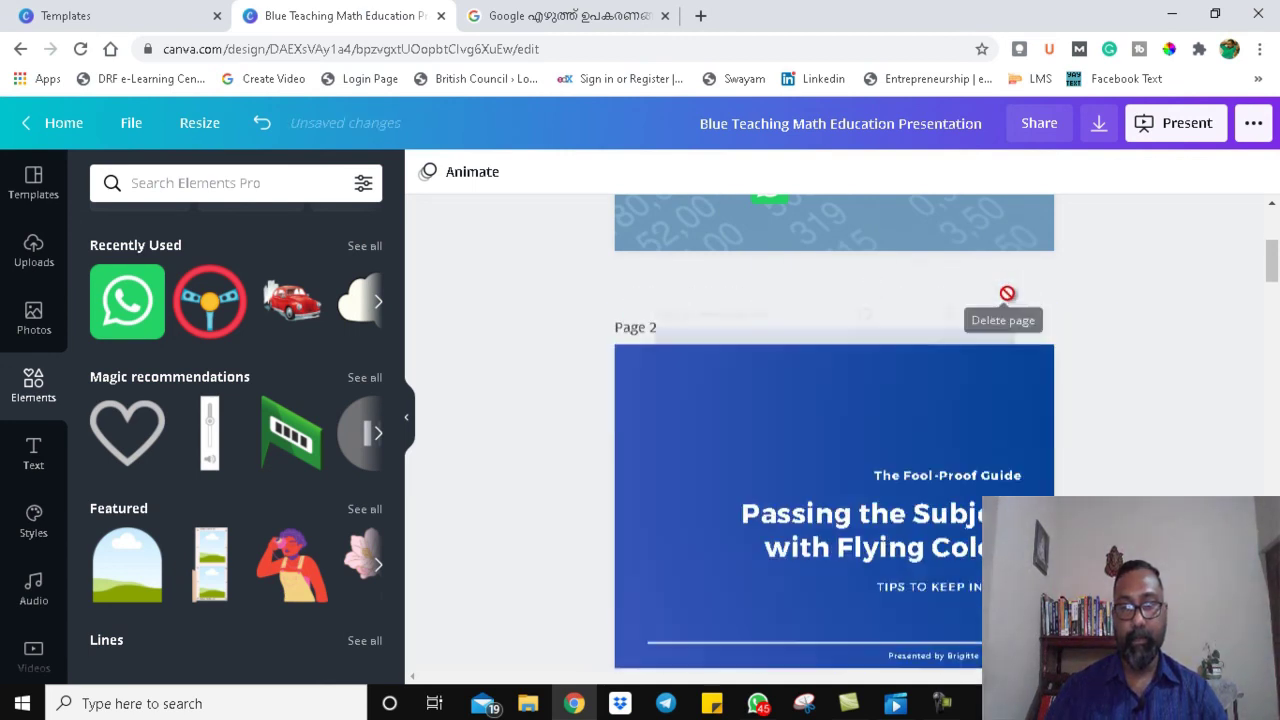
{"action": "left_click", "coordinate": [1007, 288]}
{"action": "left_click", "coordinate": [1007, 288]}
{"action": "left_click", "coordinate": [1007, 294]}
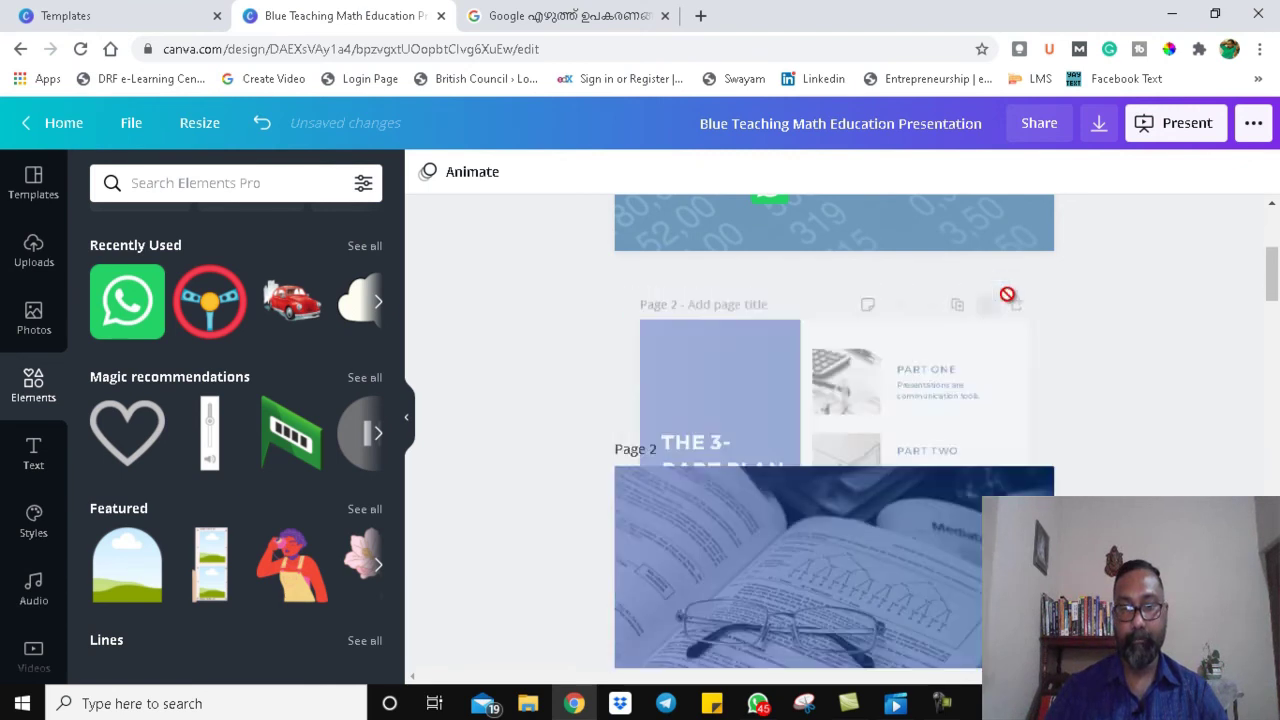
{"action": "left_click", "coordinate": [1007, 294]}
{"action": "left_click", "coordinate": [1007, 290]}
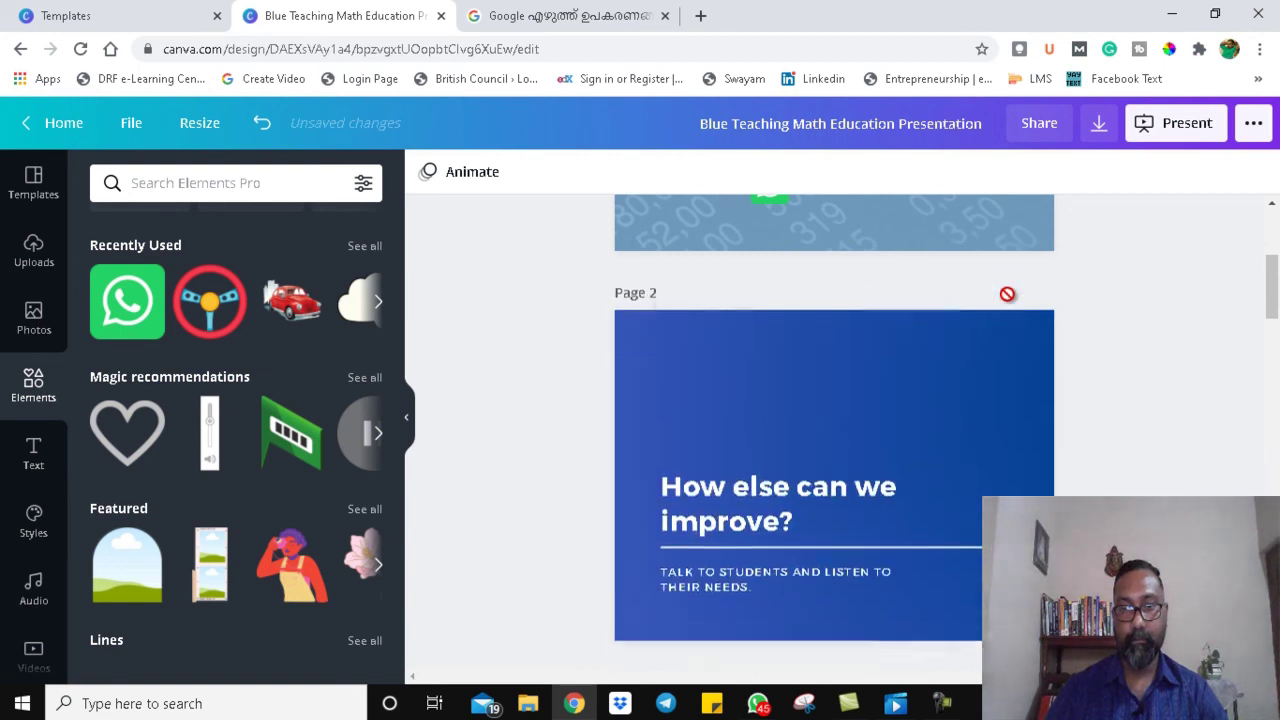
{"action": "left_click", "coordinate": [1007, 290]}
{"action": "left_click", "coordinate": [1007, 292]}
{"action": "left_click", "coordinate": [1007, 292]}
{"action": "left_click", "coordinate": [1007, 289]}
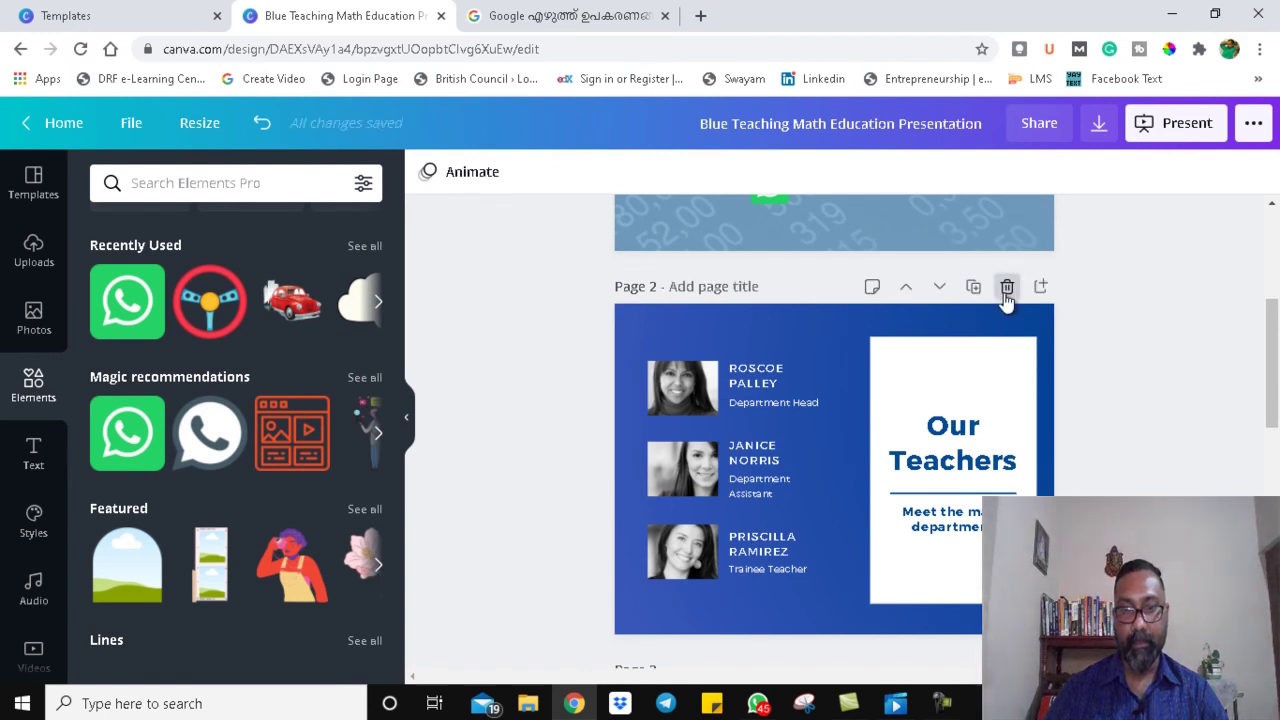
{"action": "left_click", "coordinate": [1006, 289]}
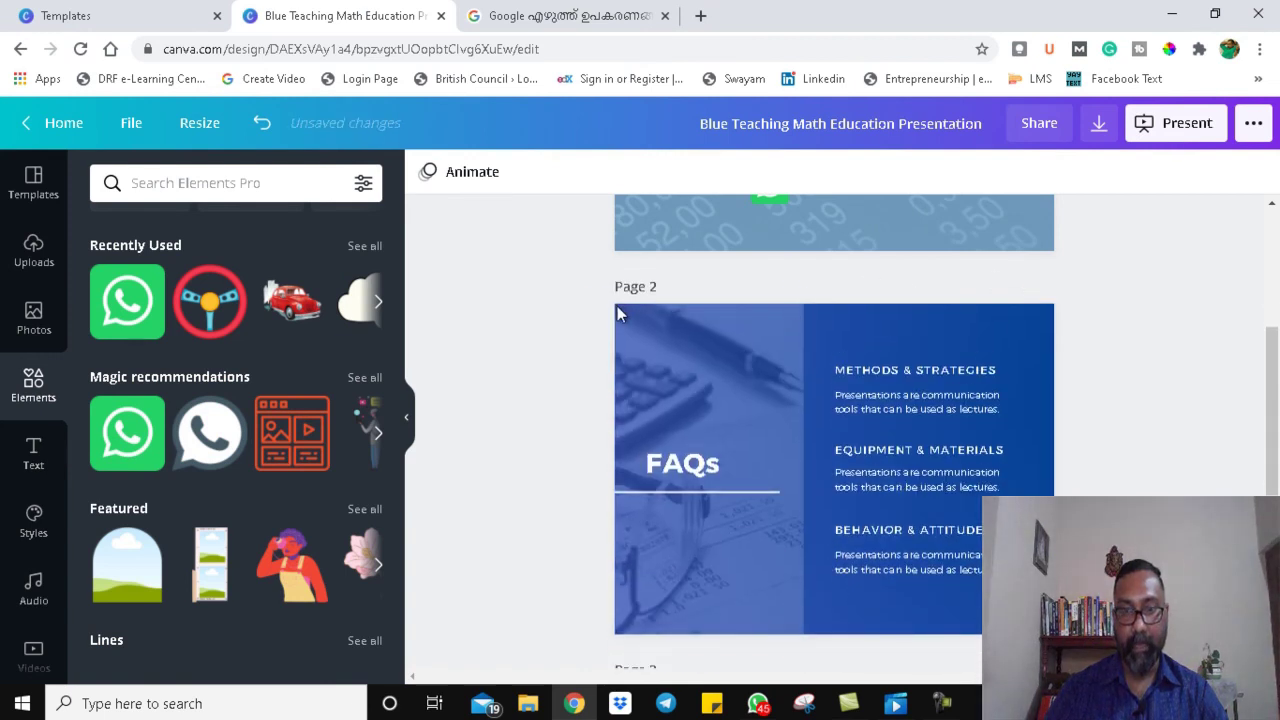
{"action": "left_click", "coordinate": [1006, 289]}
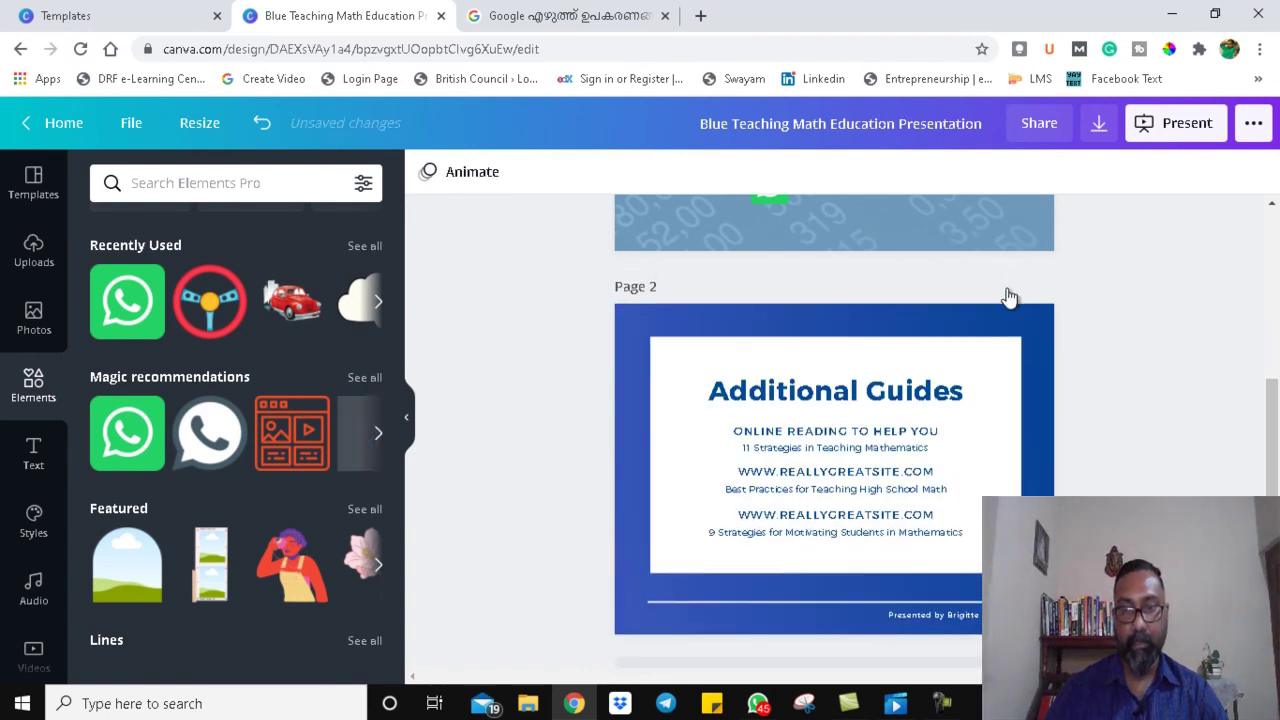
{"action": "left_click", "coordinate": [1006, 289]}
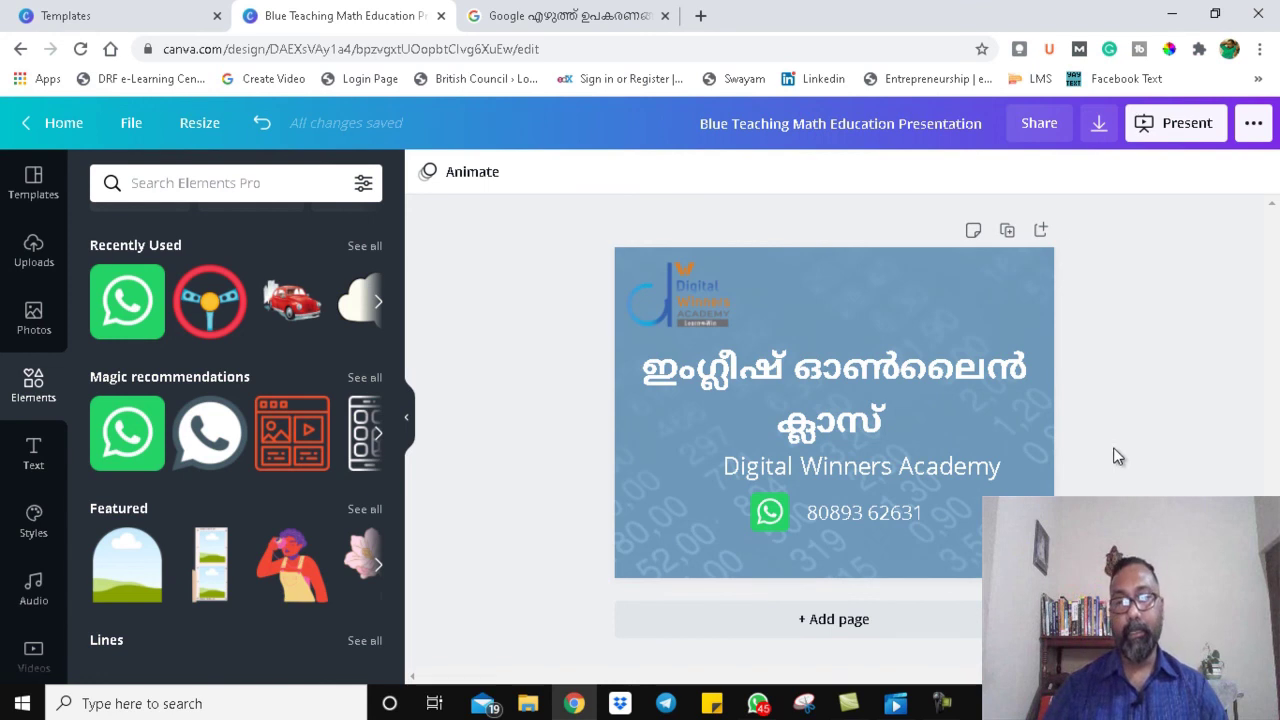
Step: Download the single title slide with JPG as the file type
{"action": "left_click", "coordinate": [1097, 125]}
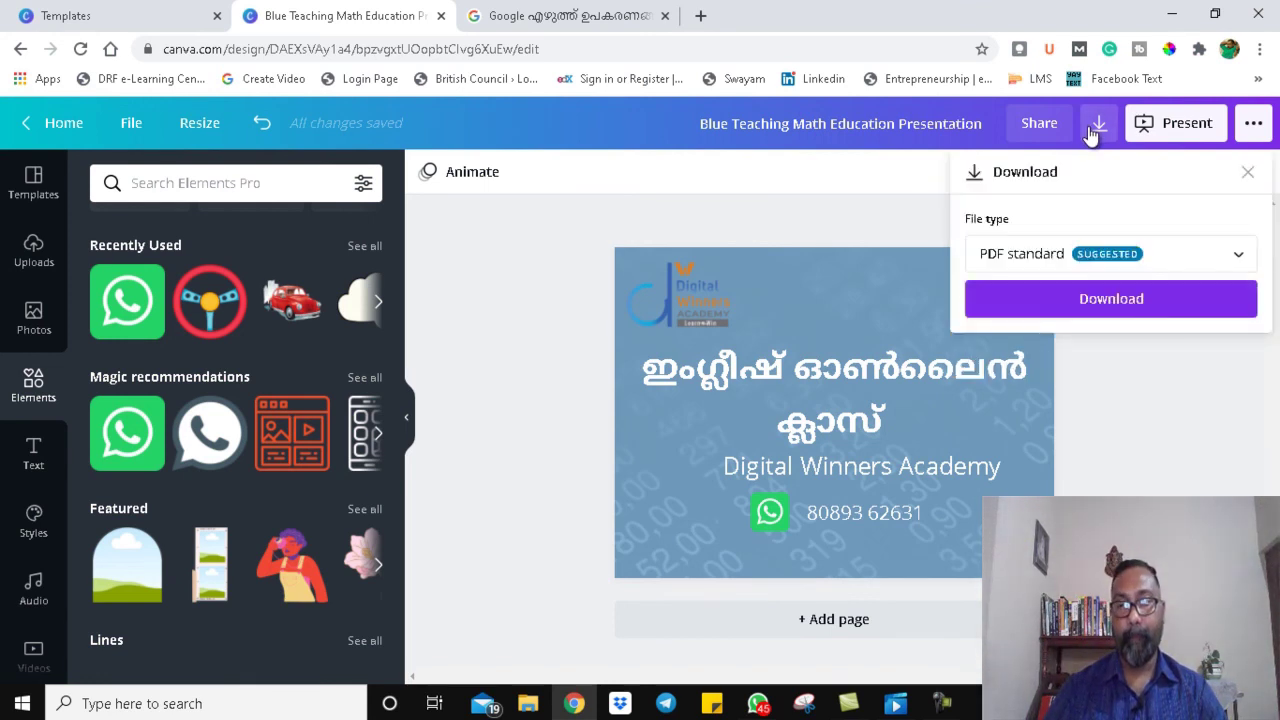
{"action": "left_click", "coordinate": [1106, 253]}
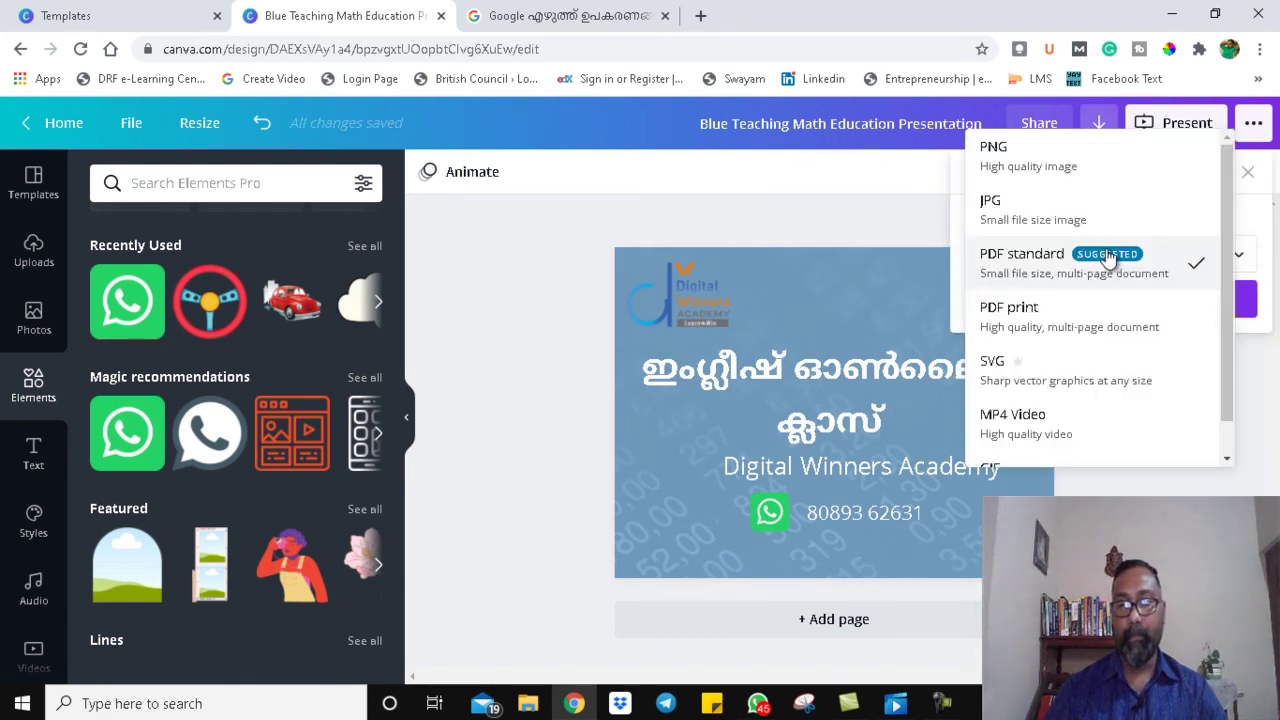
{"action": "left_click", "coordinate": [1024, 205]}
{"action": "left_click", "coordinate": [1136, 433]}
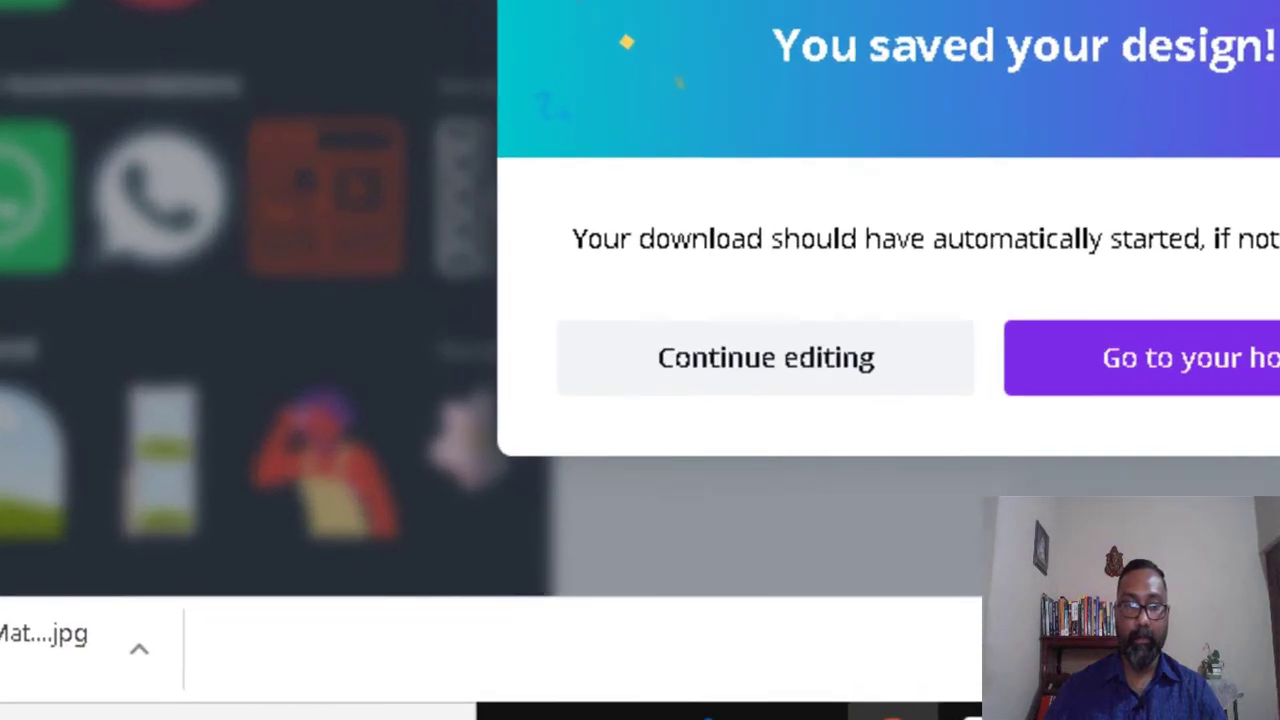
Step: Reveal the downloaded JPG in its folder from Chrome's download bar
{"action": "left_click", "coordinate": [141, 646]}
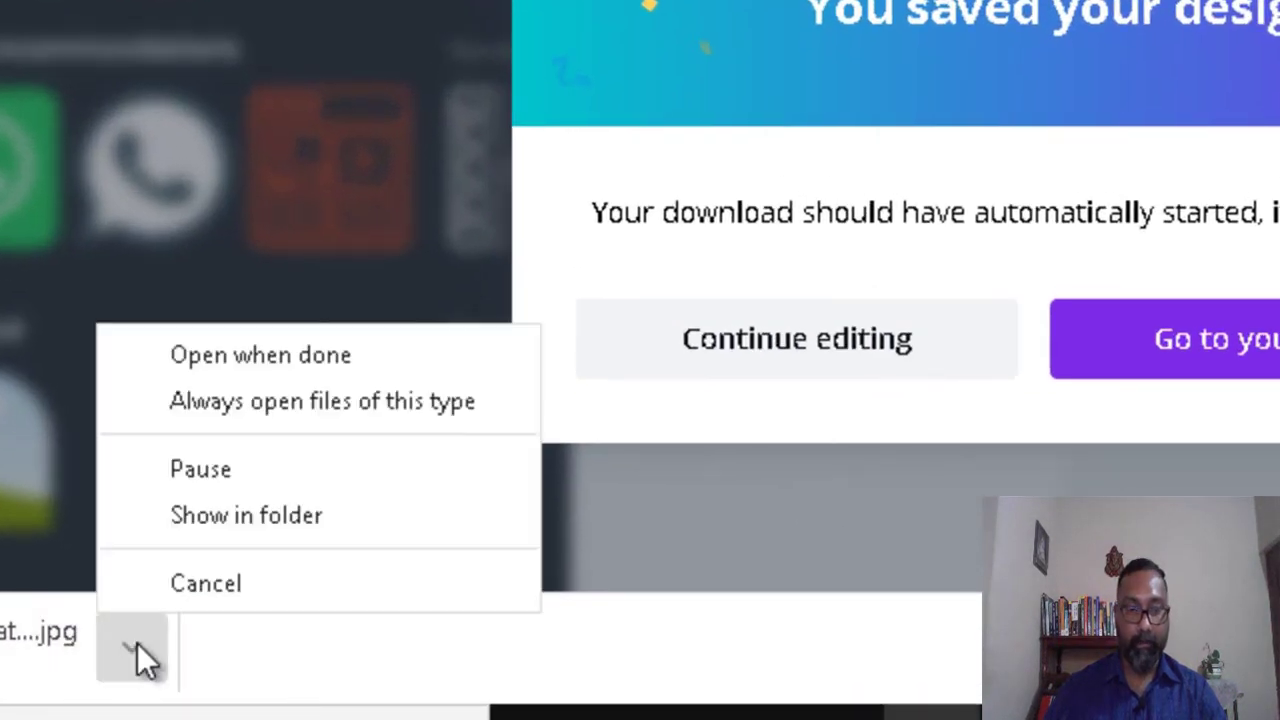
{"action": "left_click", "coordinate": [203, 514]}
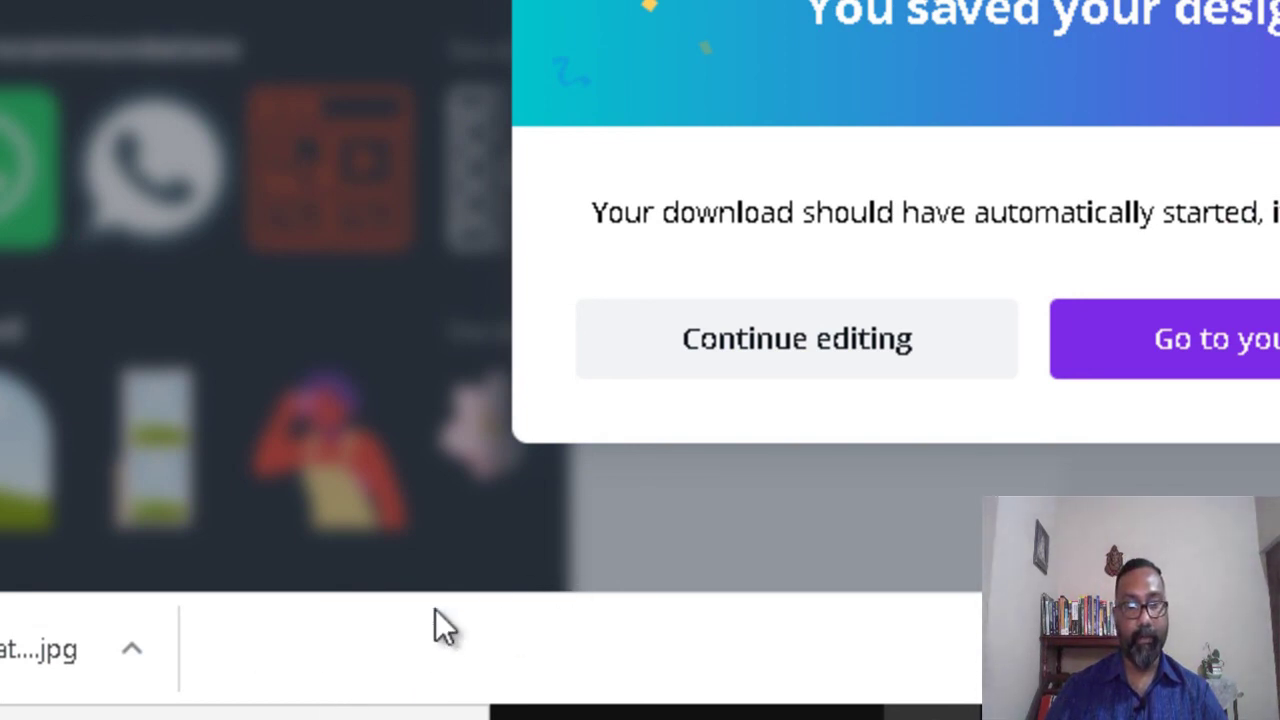
{"action": "left_click", "coordinate": [131, 648]}
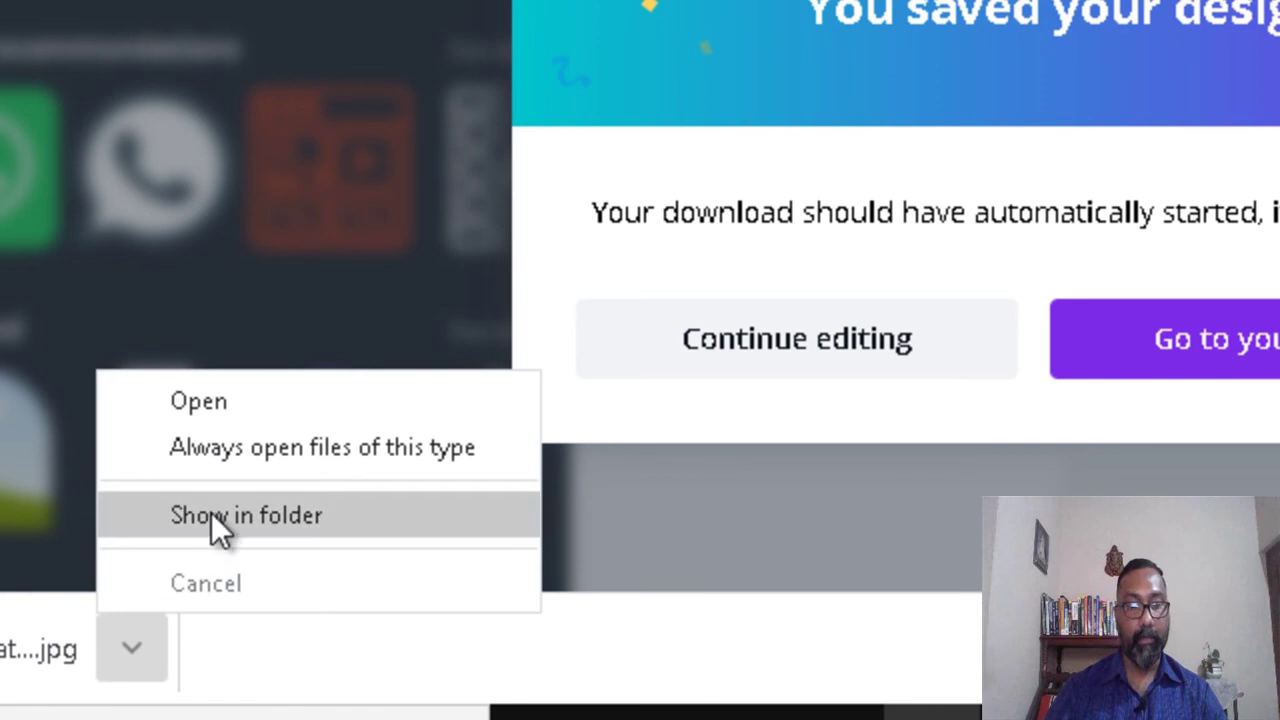
{"action": "left_click", "coordinate": [211, 515]}
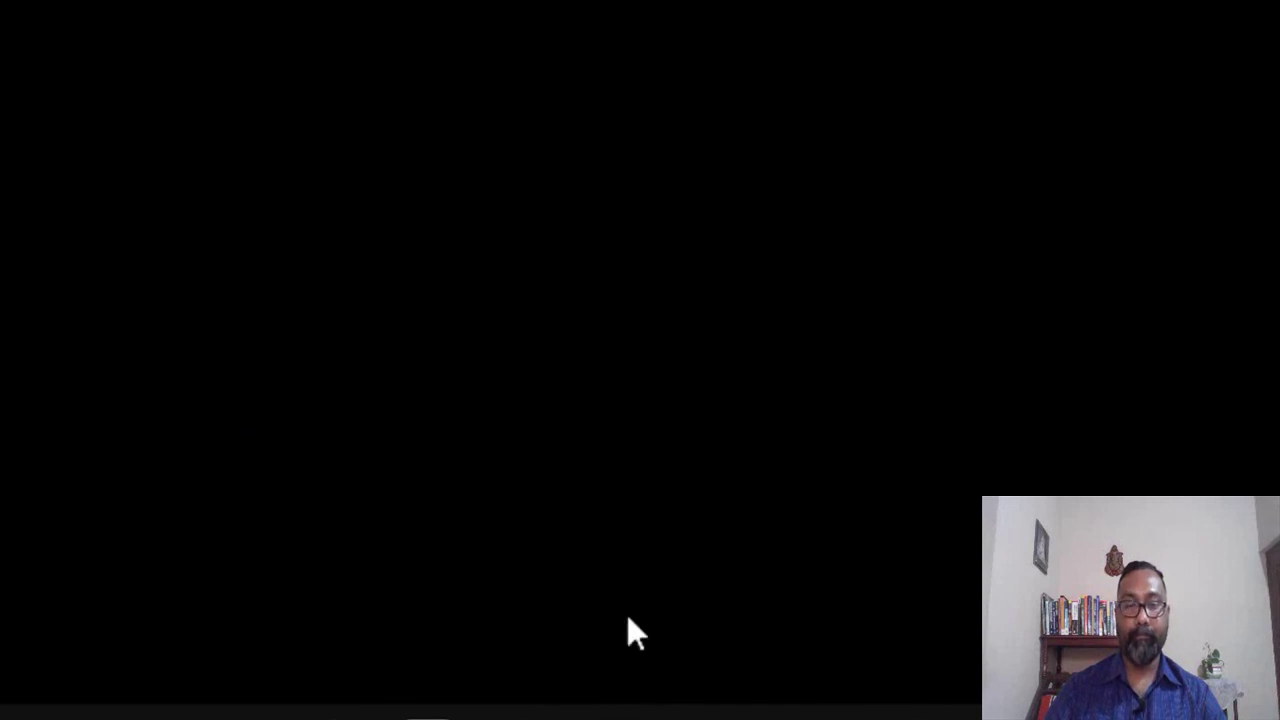
Step: Open the Blue Teaching Math Education Presentation JPG from the Downloads folder
{"action": "left_click", "coordinate": [972, 702]}
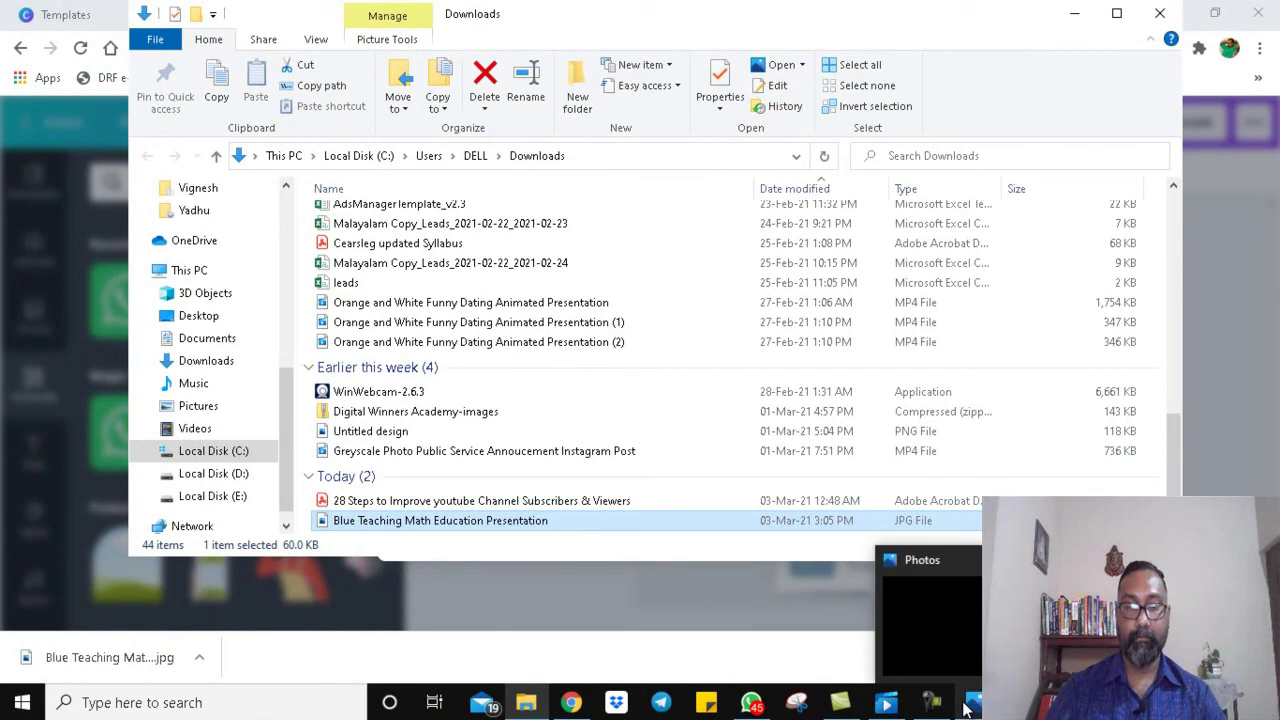
{"action": "left_click", "coordinate": [971, 704]}
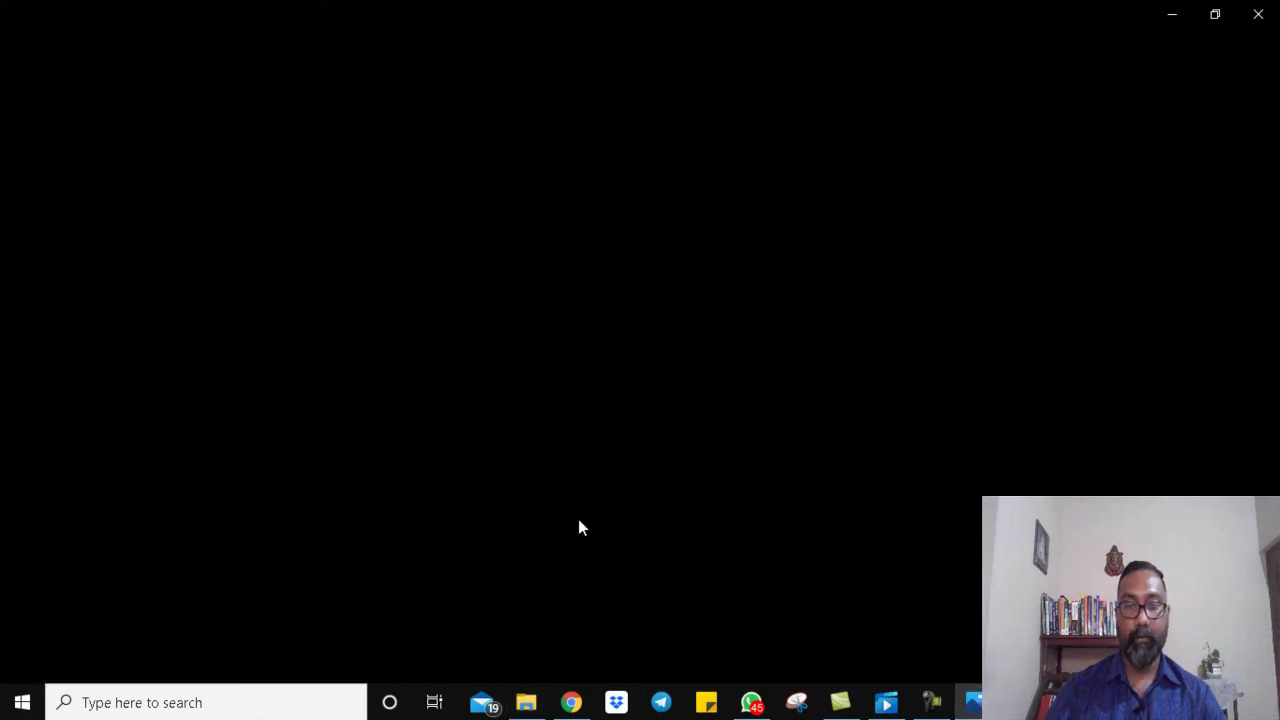
{"action": "mouse_move", "coordinate": [538, 703]}
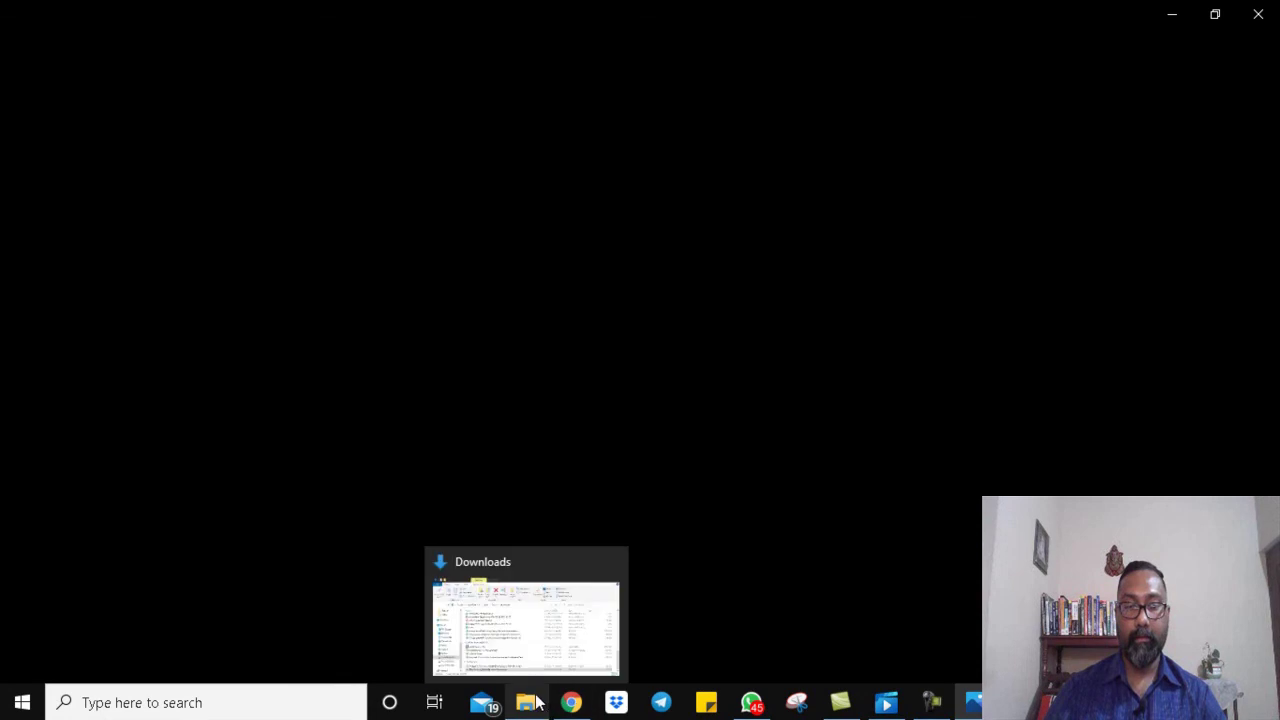
{"action": "left_click", "coordinate": [520, 658]}
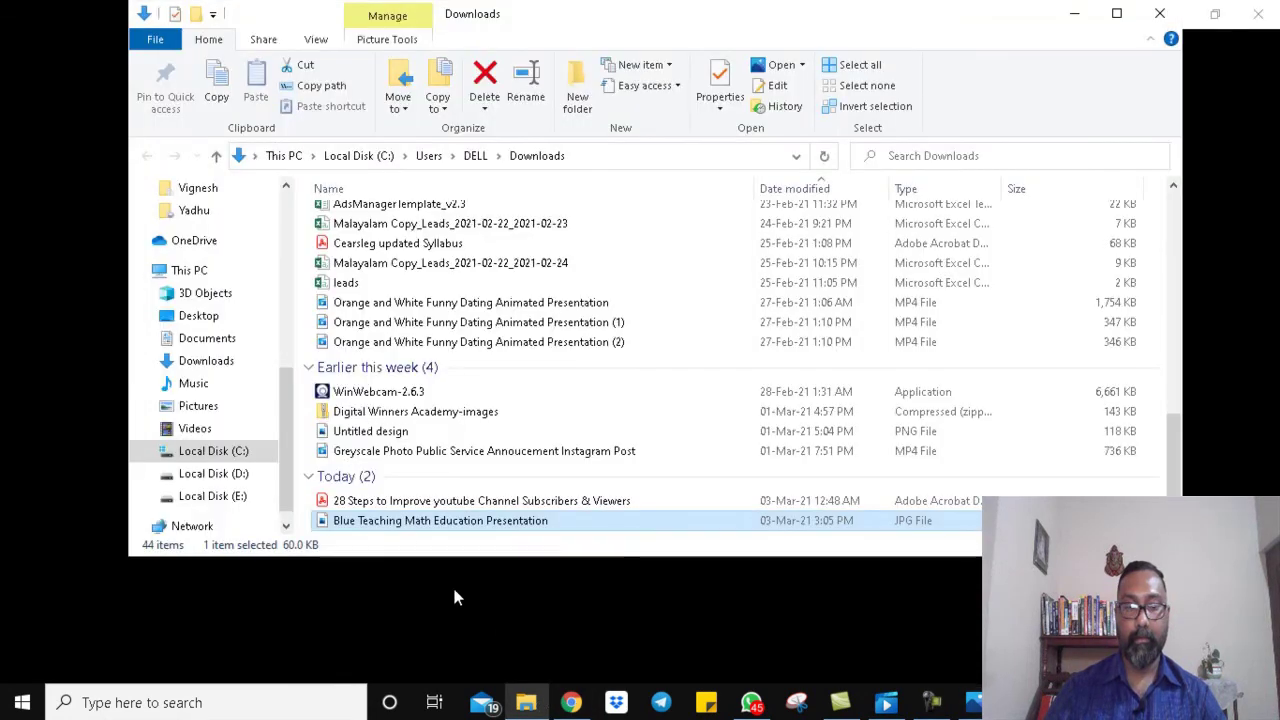
{"action": "double_click", "coordinate": [446, 518]}
Step: Switch back and forth between the full-screen image viewer and the Downloads folder
{"action": "mouse_move", "coordinate": [868, 712]}
{"action": "left_click", "coordinate": [571, 592]}
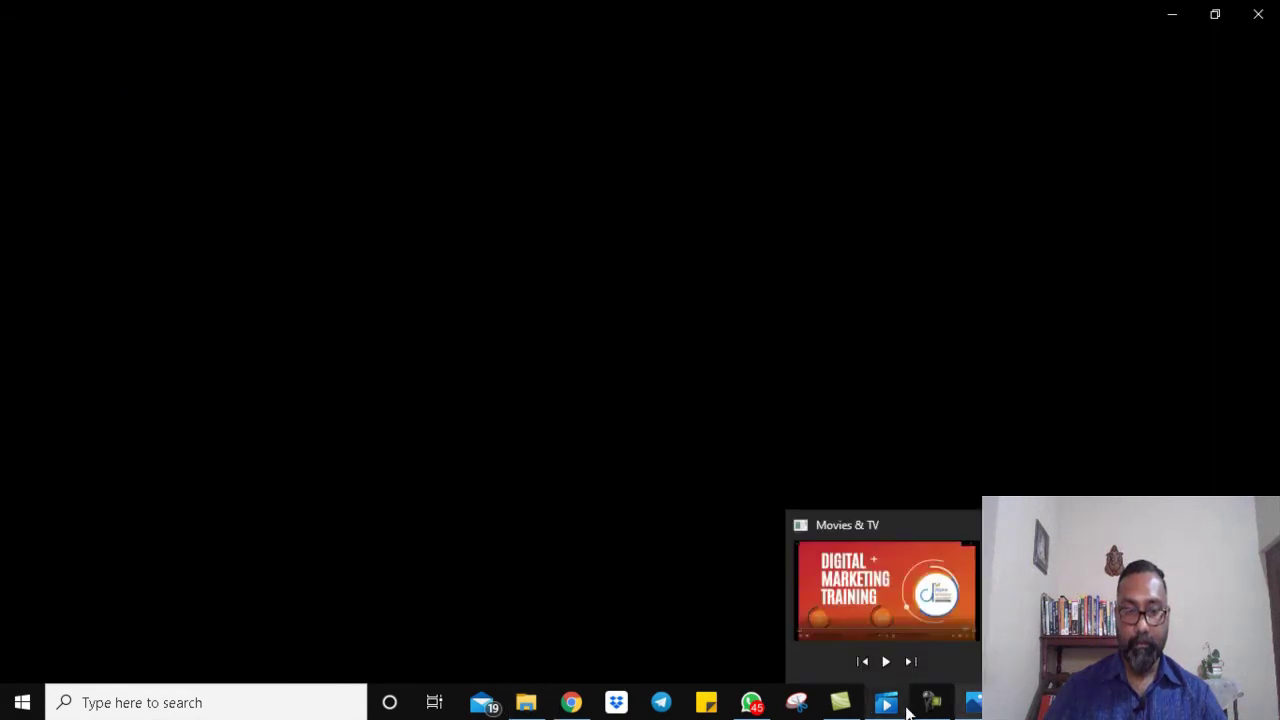
{"action": "left_click", "coordinate": [964, 708]}
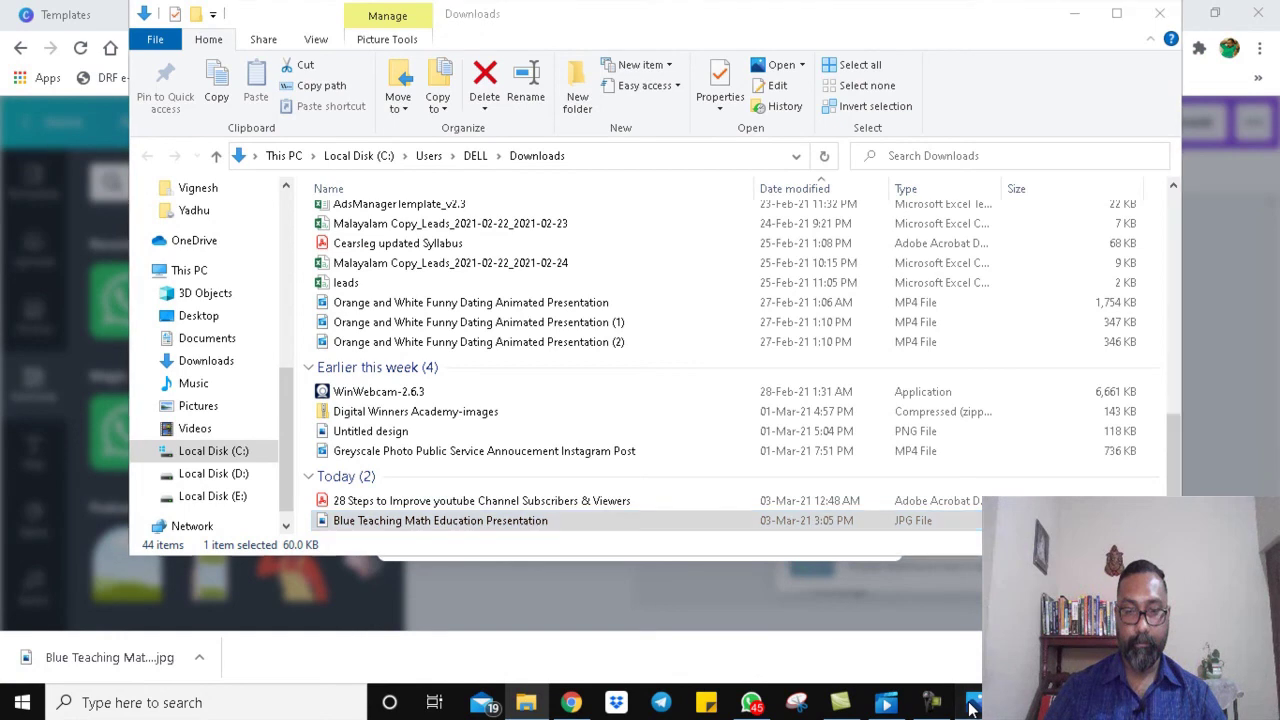
{"action": "left_click", "coordinate": [970, 708]}
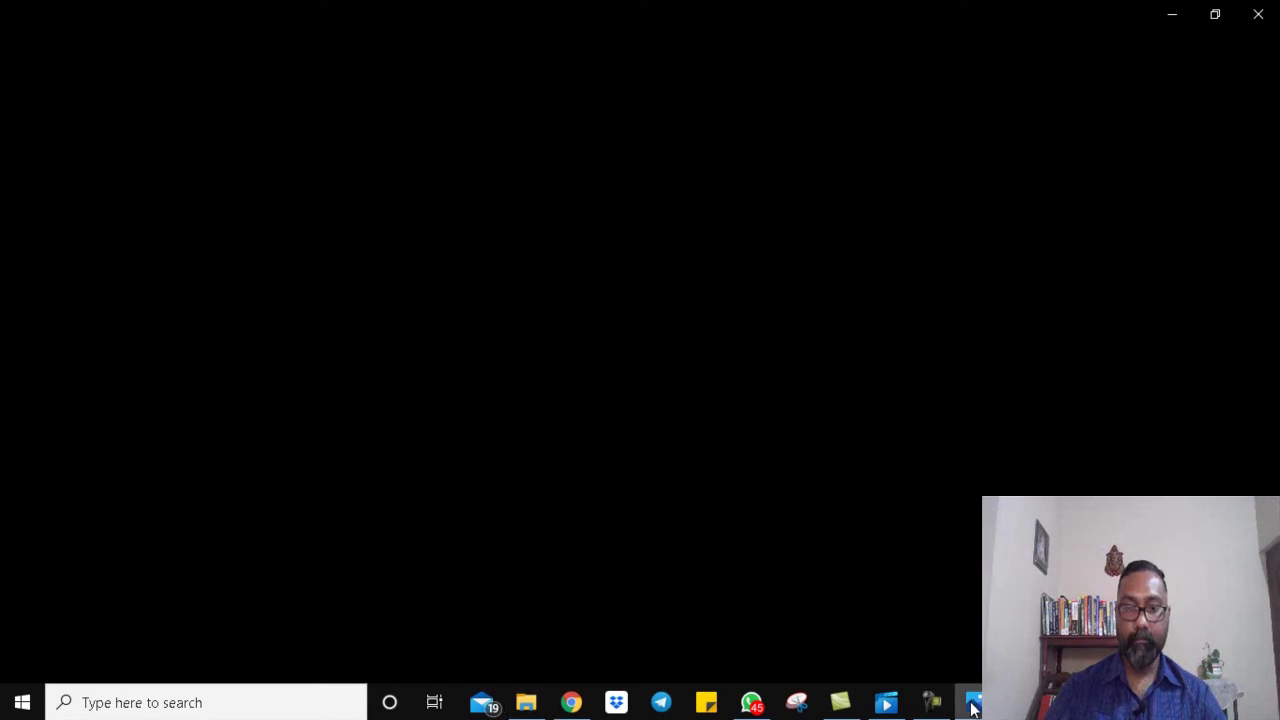
{"action": "left_click", "coordinate": [973, 708]}
{"action": "left_click", "coordinate": [973, 708]}
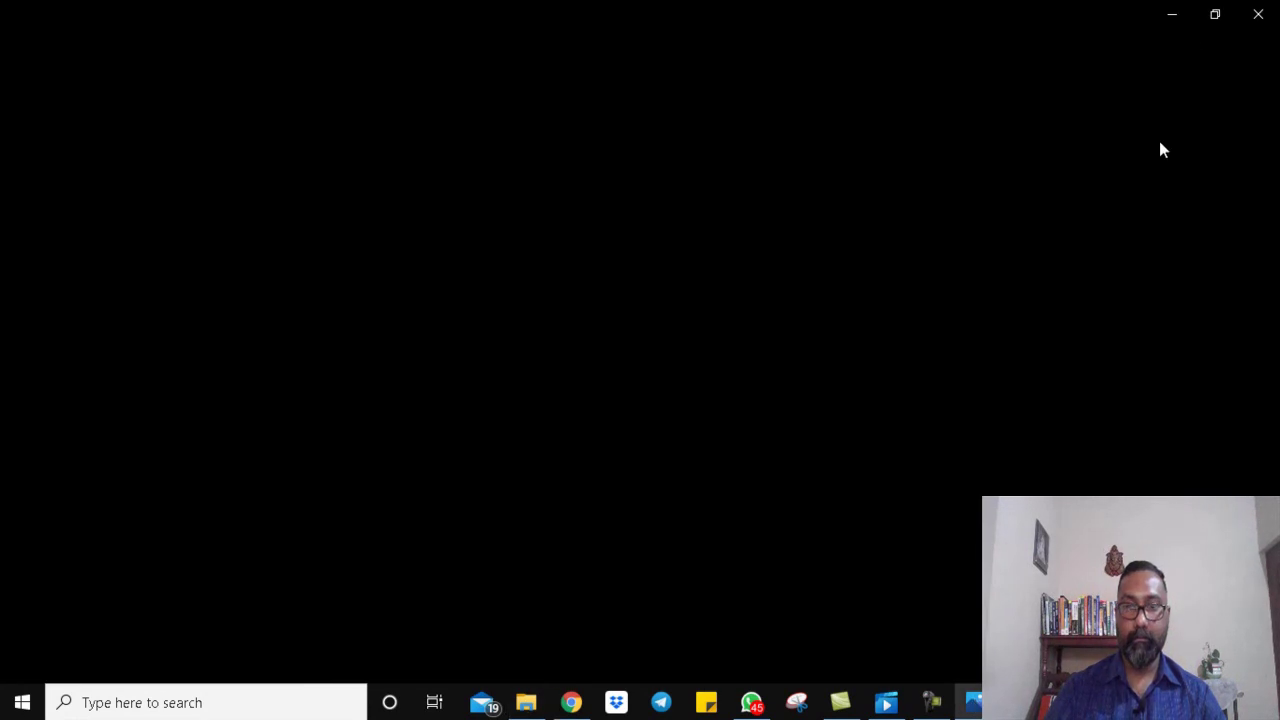